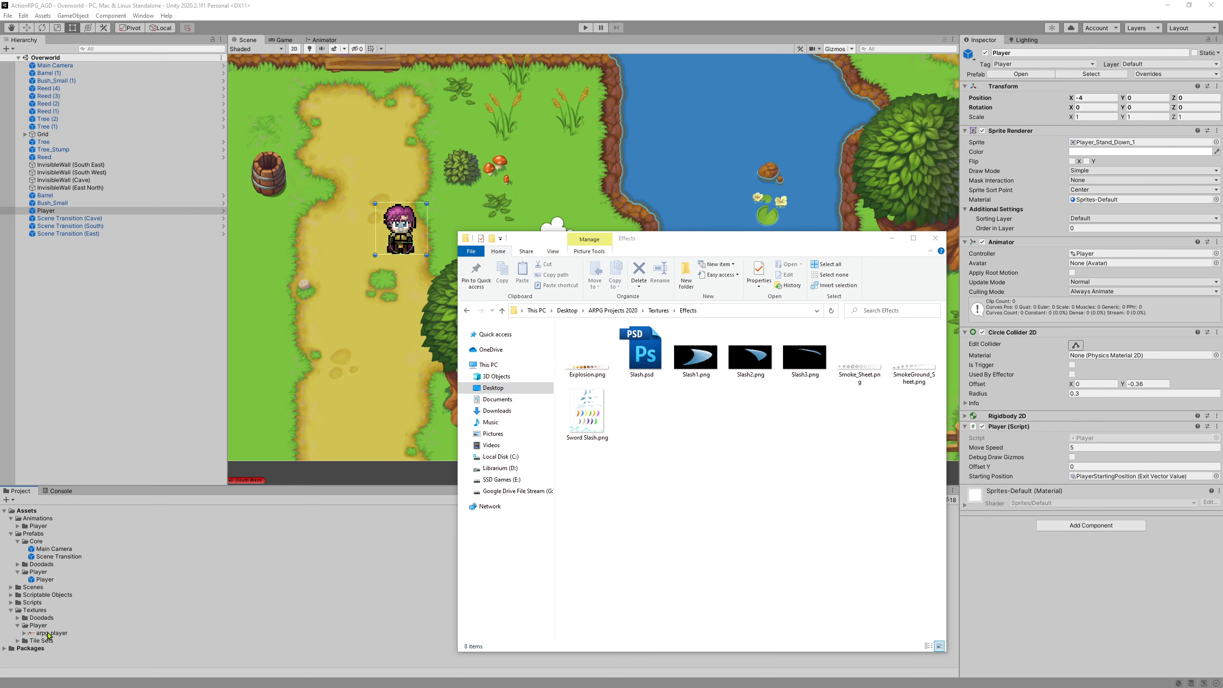
# Step: Create a folder named Attacks inside the Player folder under Textures
pyautogui.click(34, 626)
pyautogui.rightClick(34, 626)
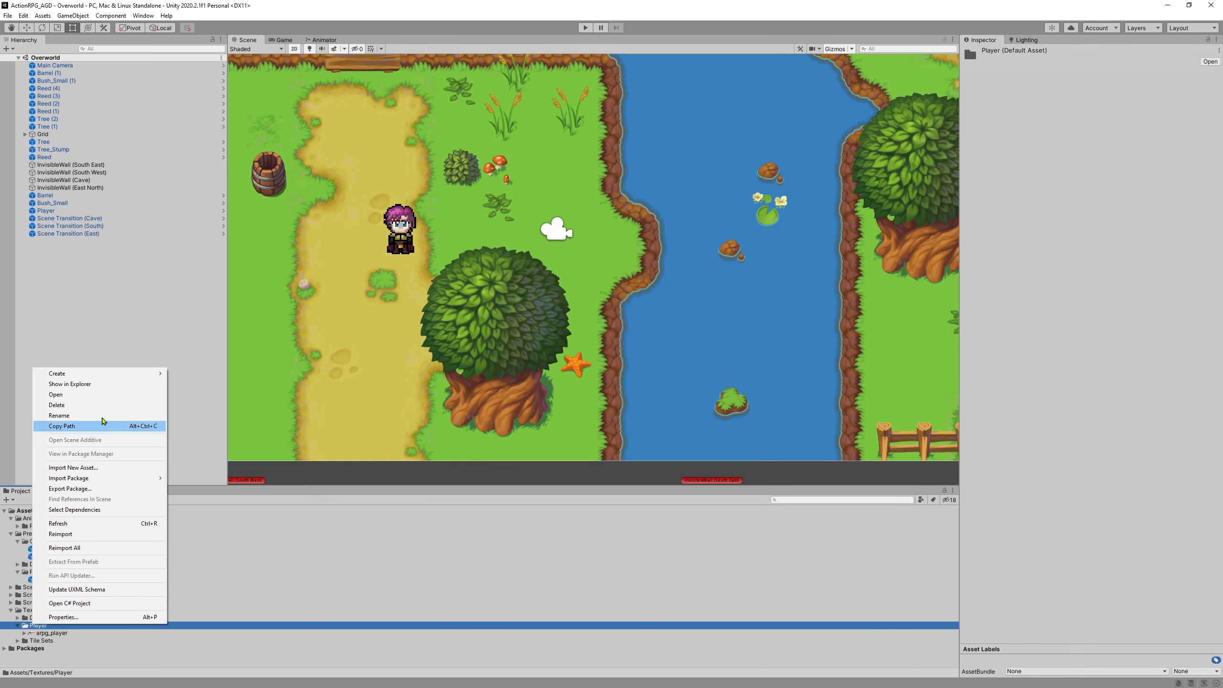
pyautogui.moveTo(103, 374)
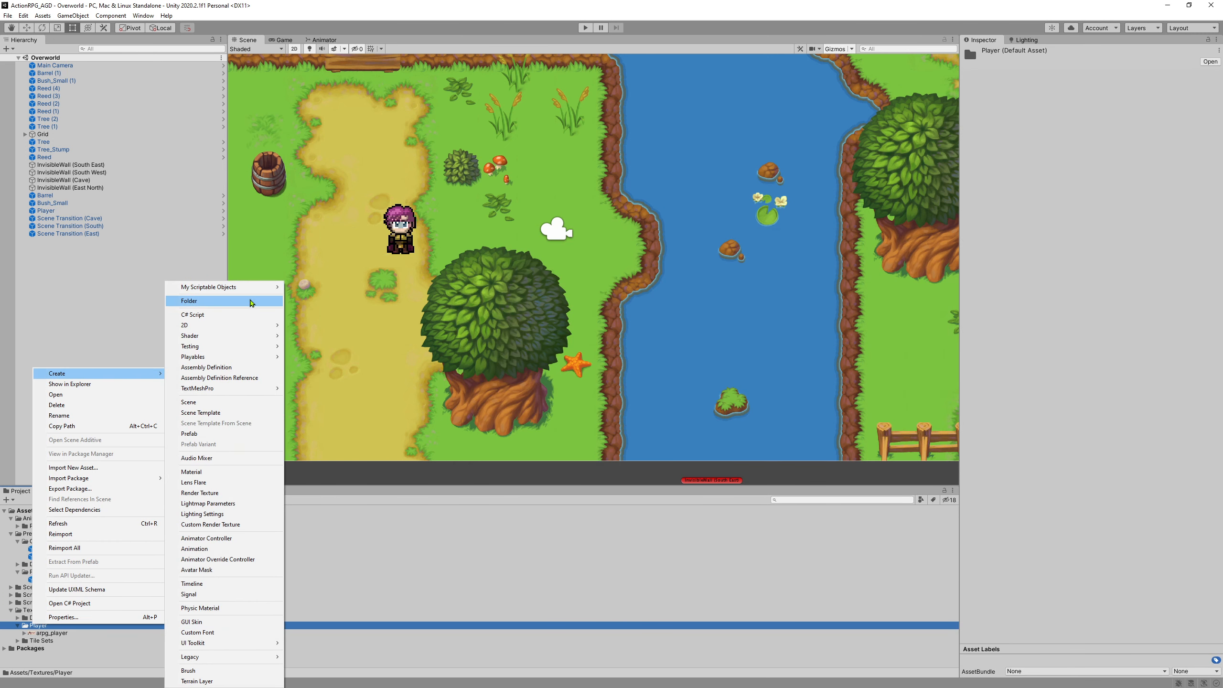
pyautogui.click(219, 301)
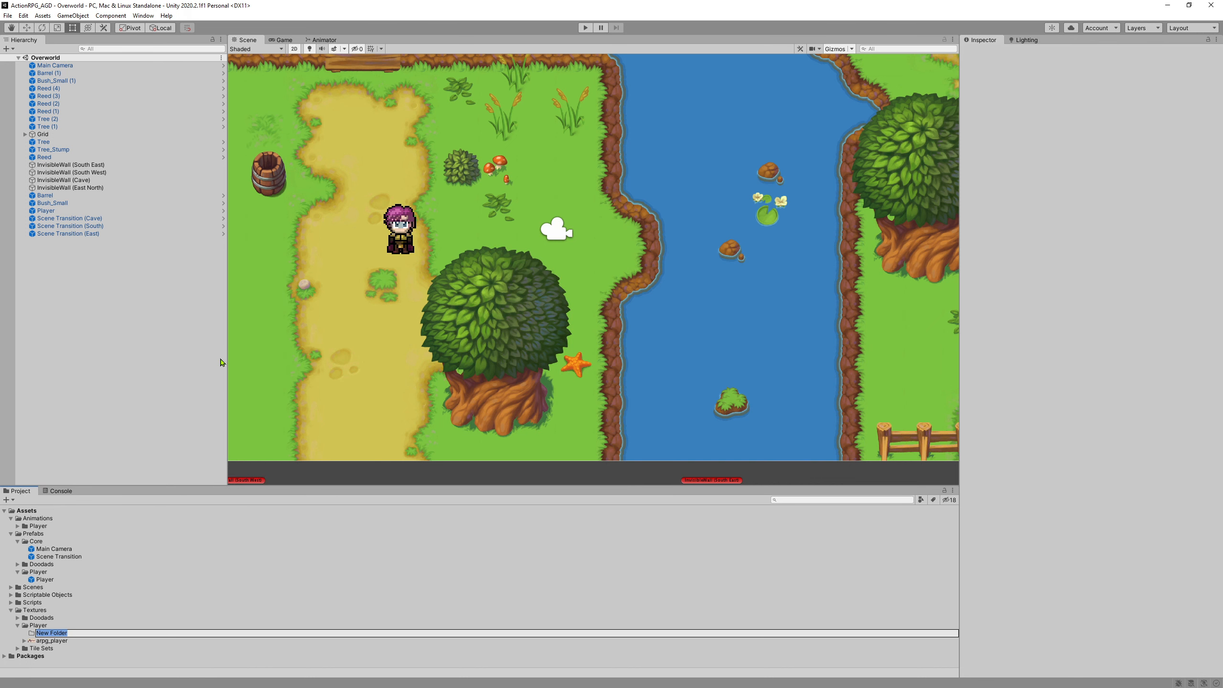
pyautogui.write('Attacks')
pyautogui.press('Return')
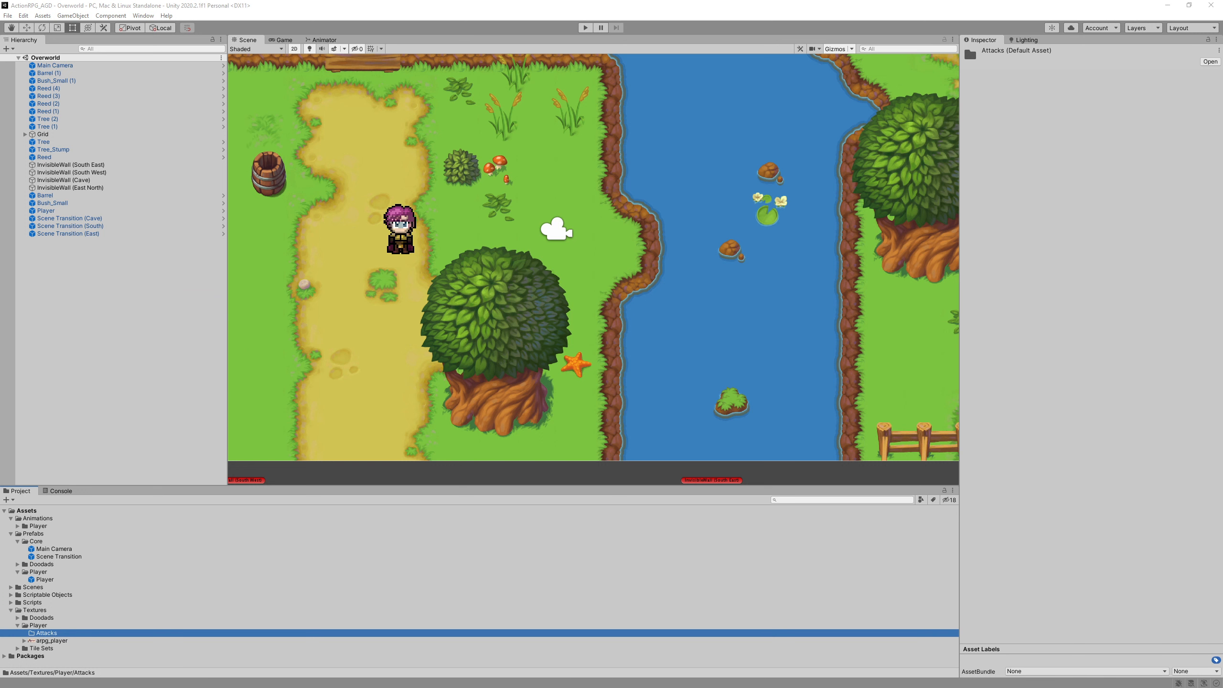
# Step: Import Slash1.png, Slash2.png and Slash3.png from the Effects folder in File Explorer into the project's Attacks folder
pyautogui.hotkey('alt', 'Tab')
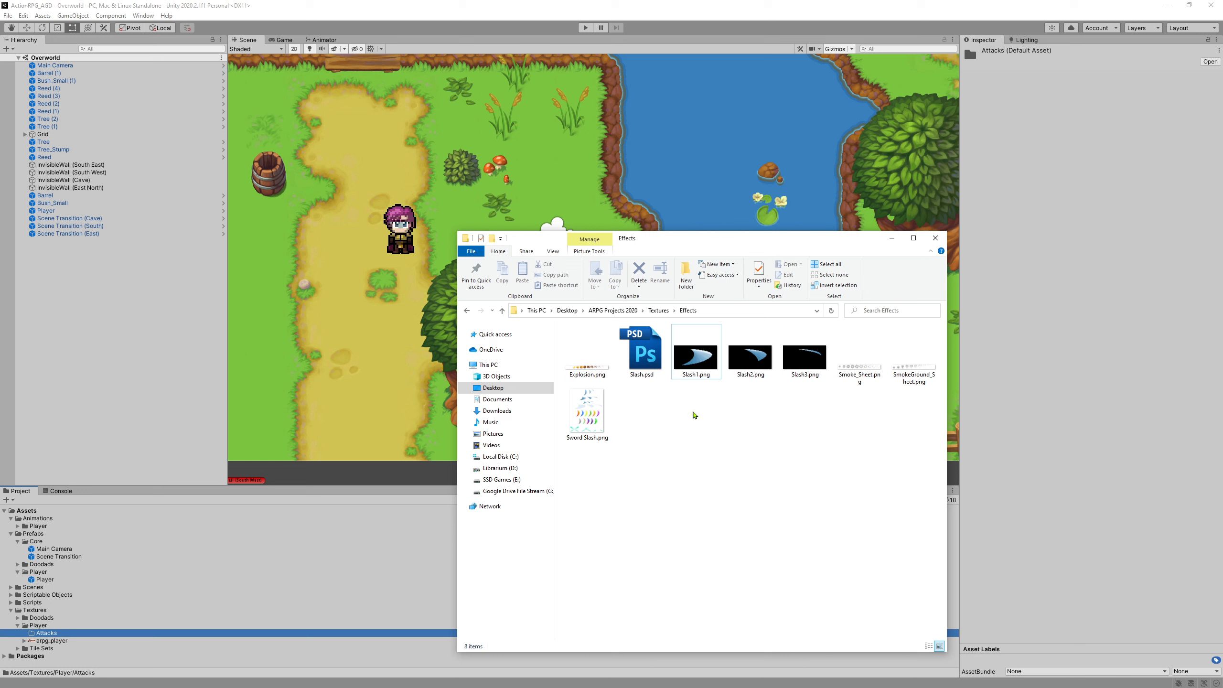
pyautogui.moveTo(693, 414); pyautogui.dragTo(820, 345)
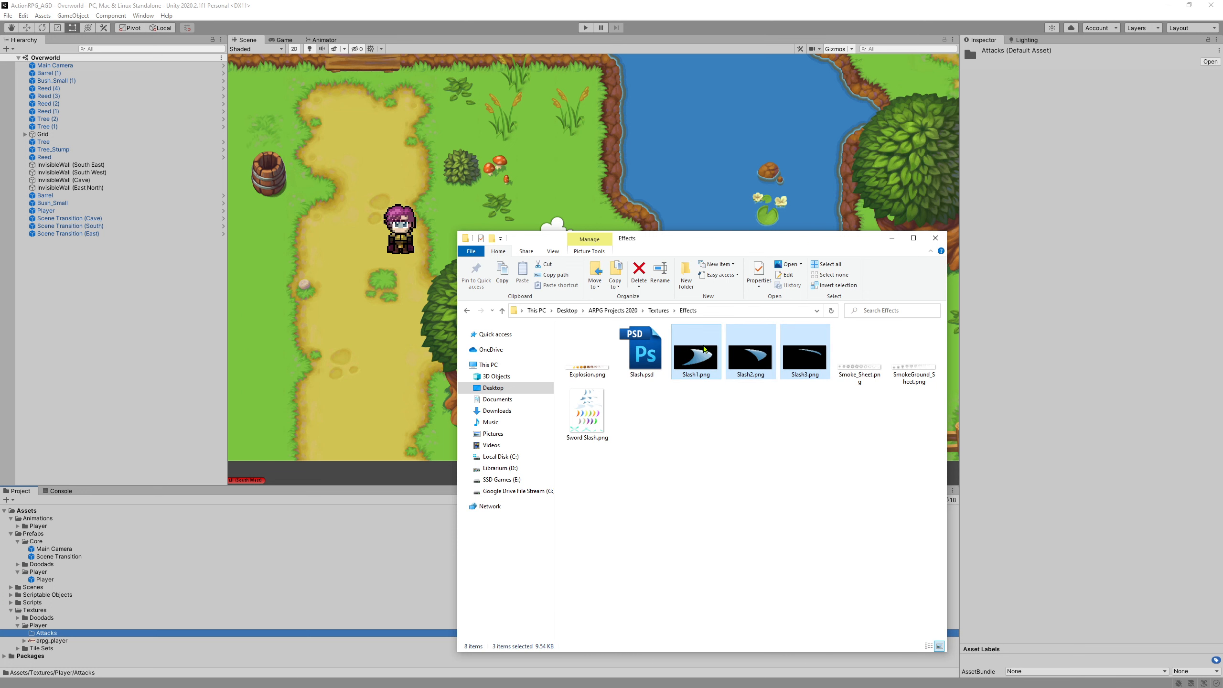
pyautogui.moveTo(702, 351); pyautogui.dragTo(52, 636)
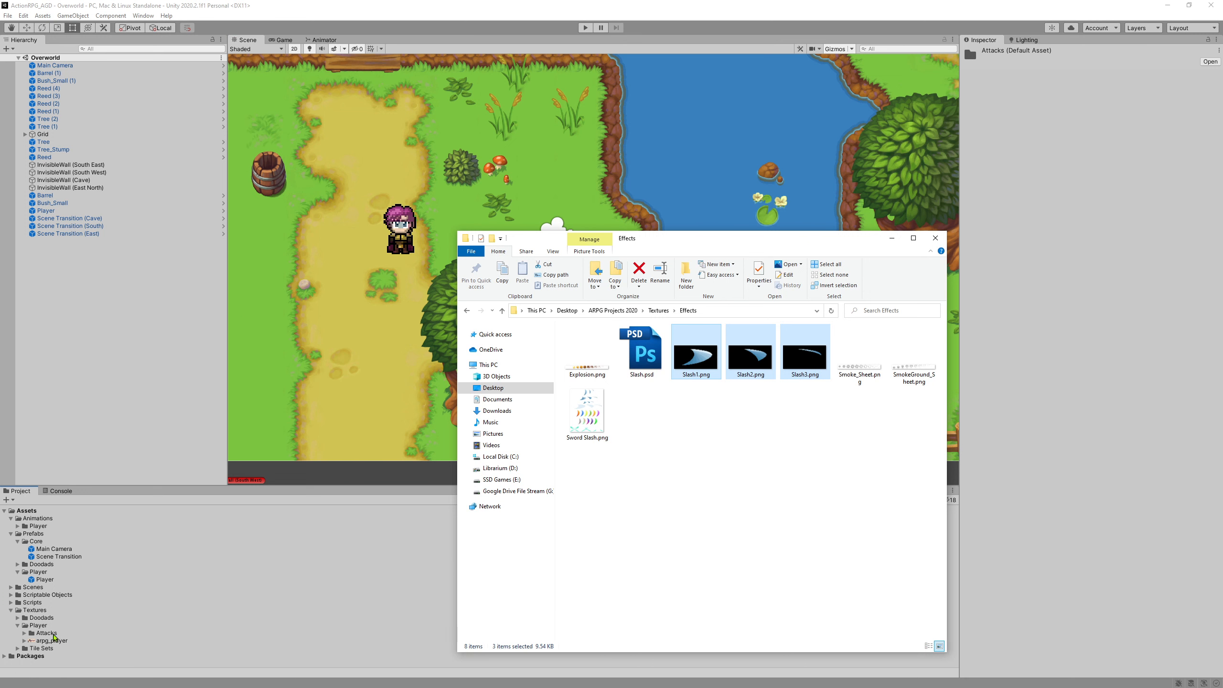
pyautogui.click(25, 634)
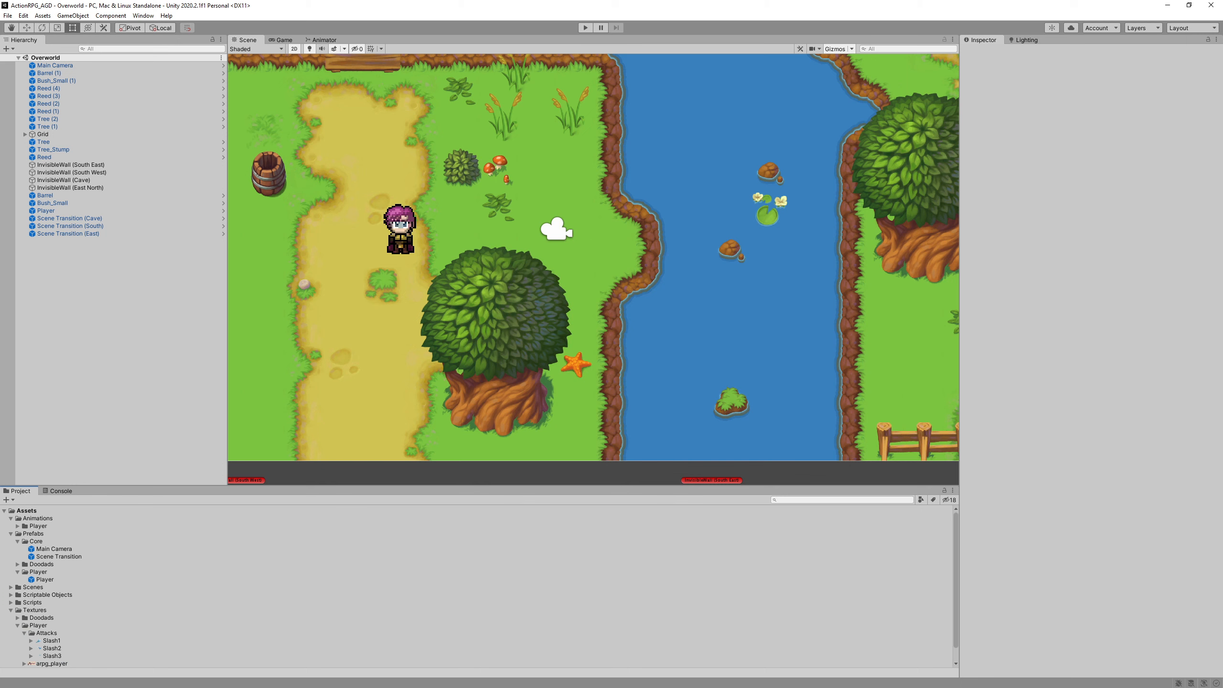
pyautogui.hotkey('alt', 'Tab')
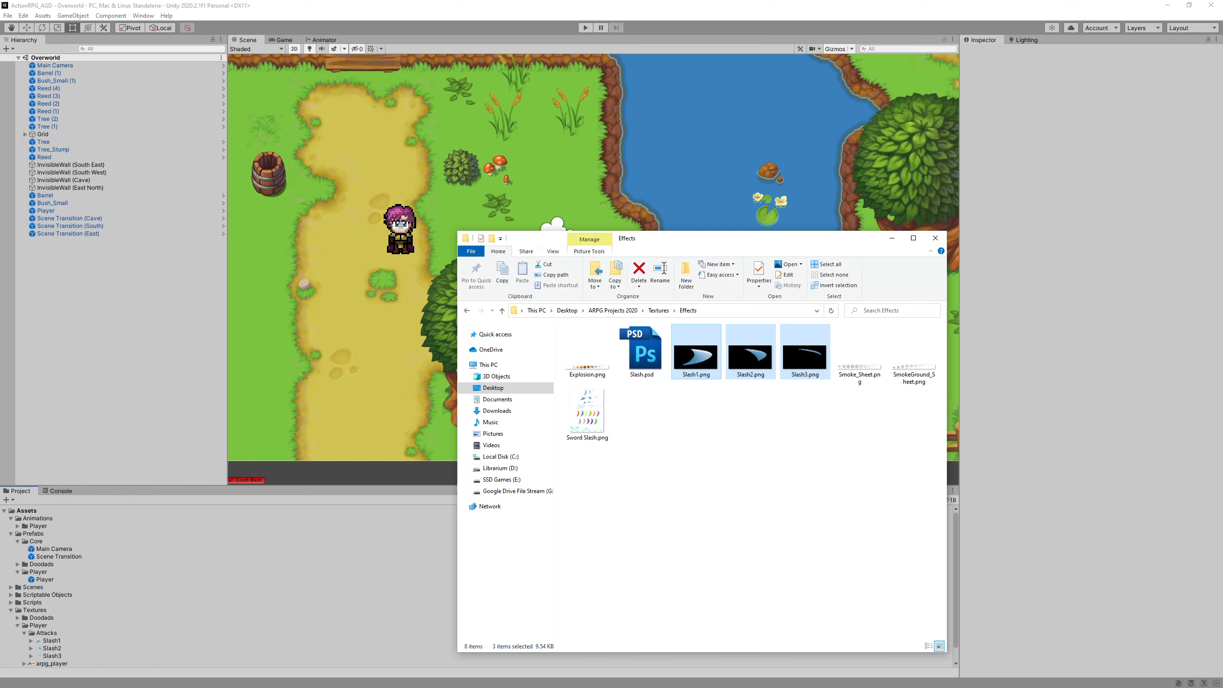
pyautogui.moveTo(746, 239); pyautogui.dragTo(393, 274)
pyautogui.hotkey('alt', 'Tab')
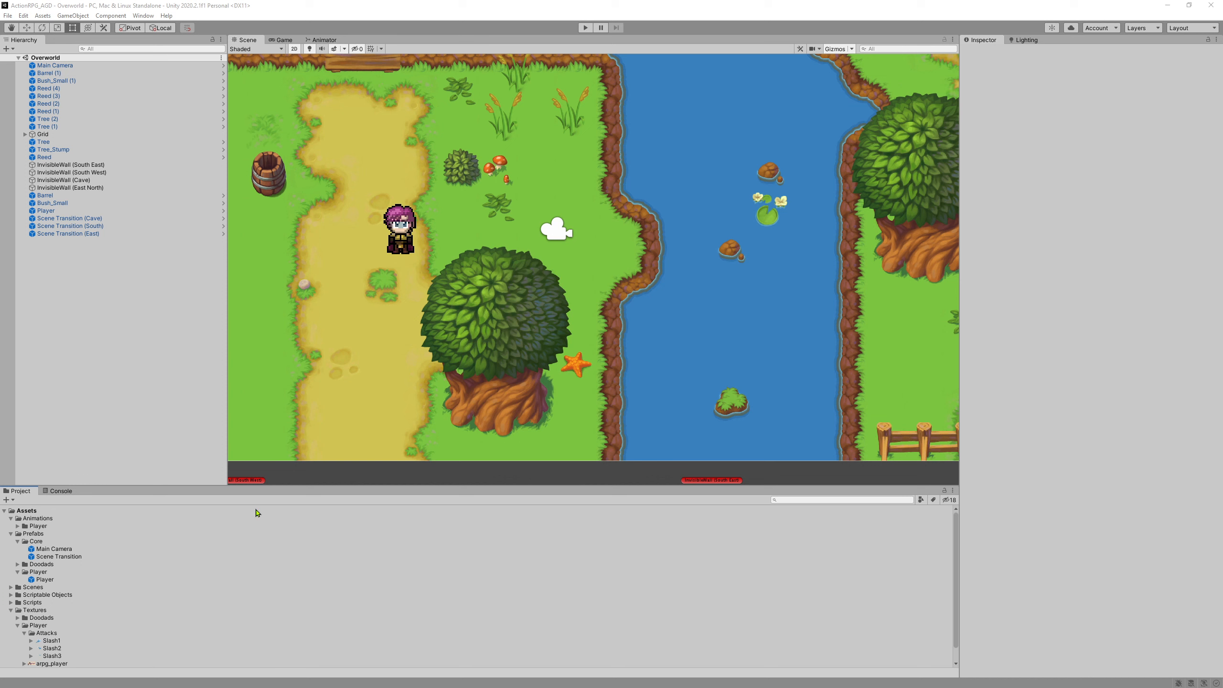
# Step: Apply import settings of 64 pixels per unit, Left pivot and Point (no filter) filter mode to the Slash1, Slash2 and Slash3 textures
pyautogui.click(52, 641)
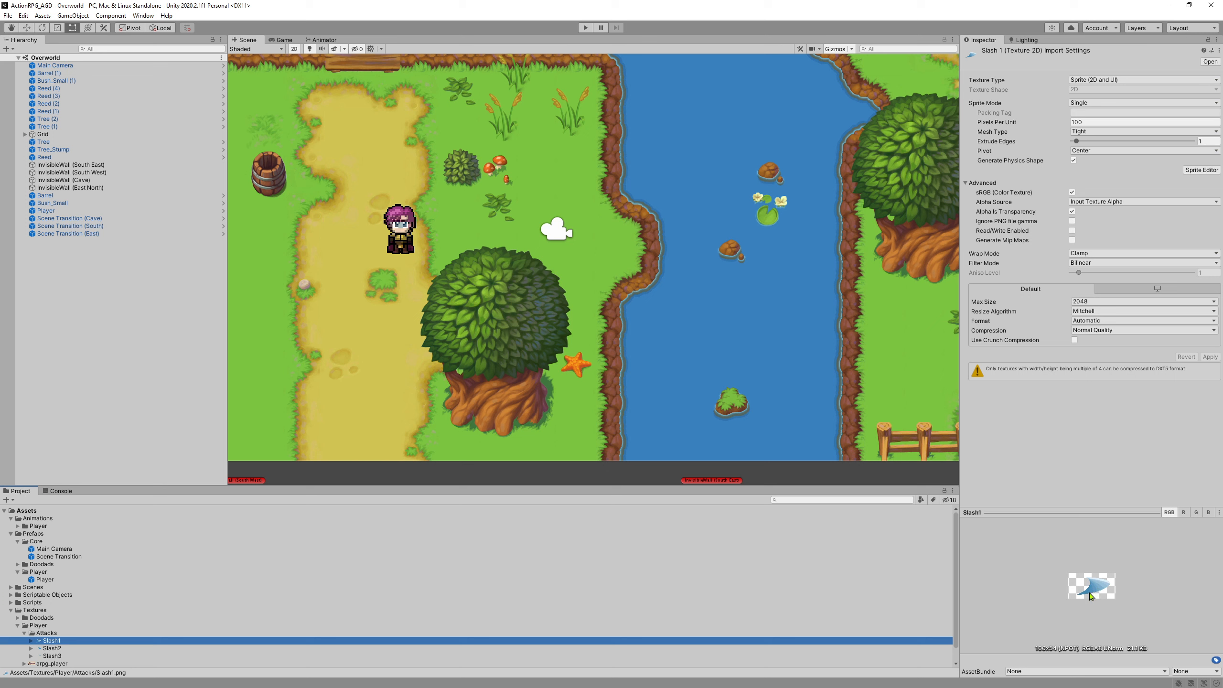
pyautogui.click(70, 650)
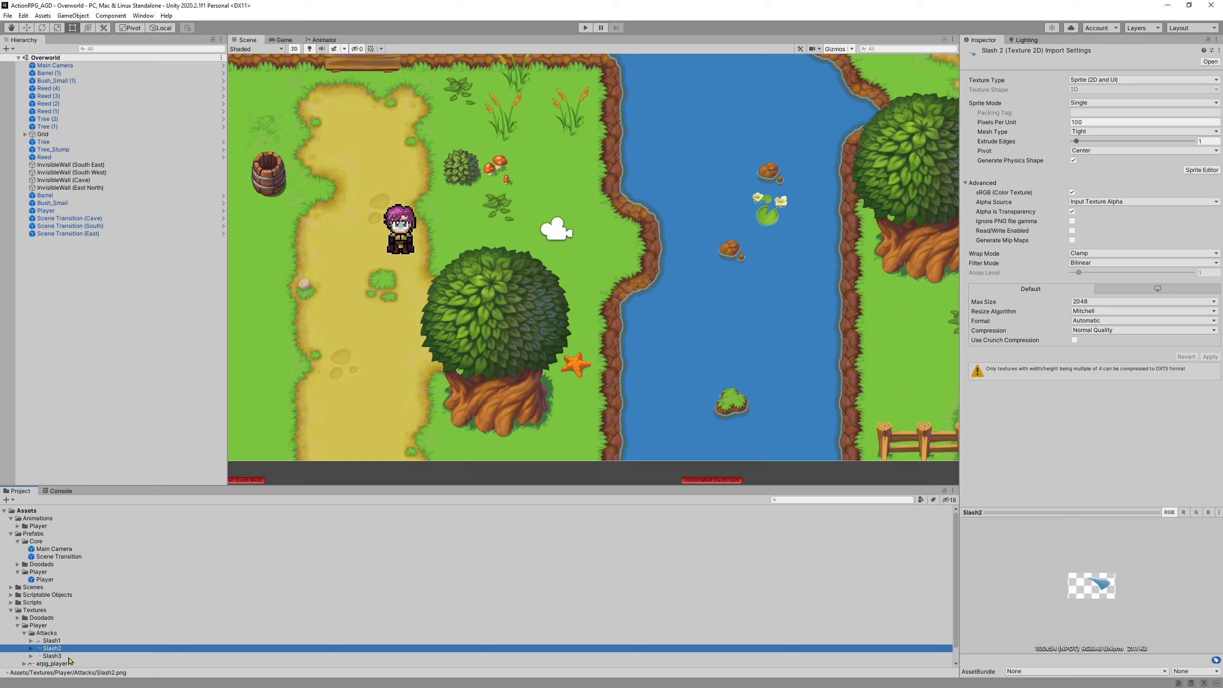
pyautogui.click(70, 657)
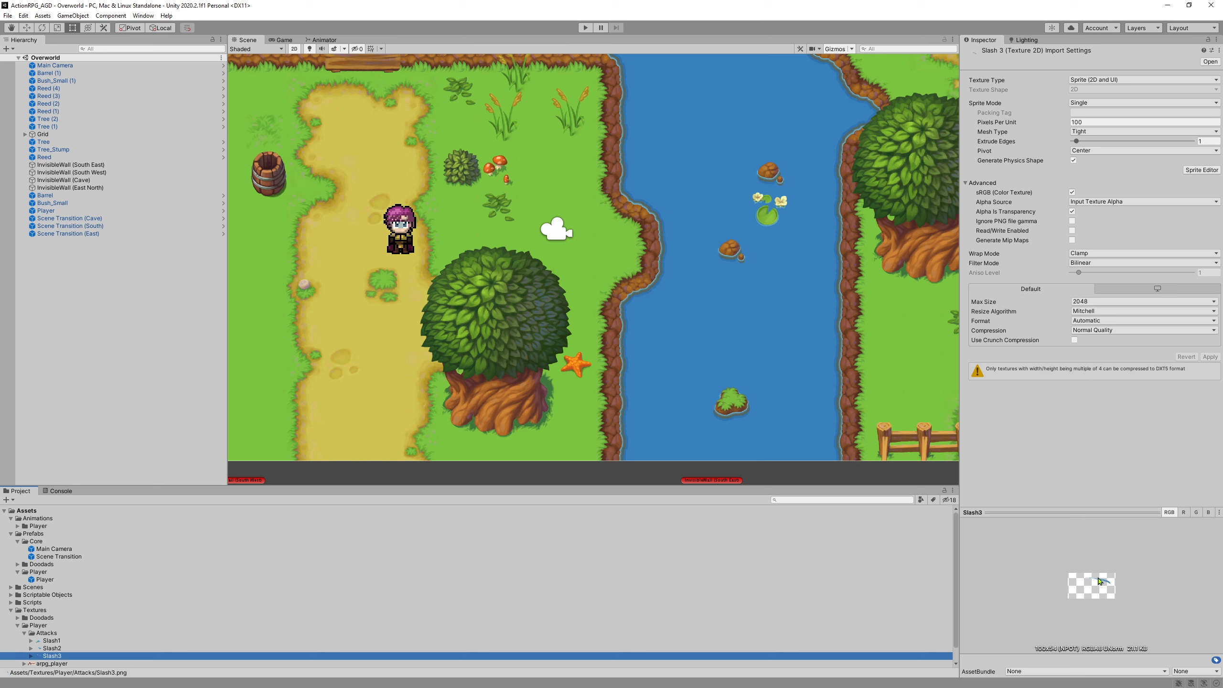
pyautogui.click(51, 641)
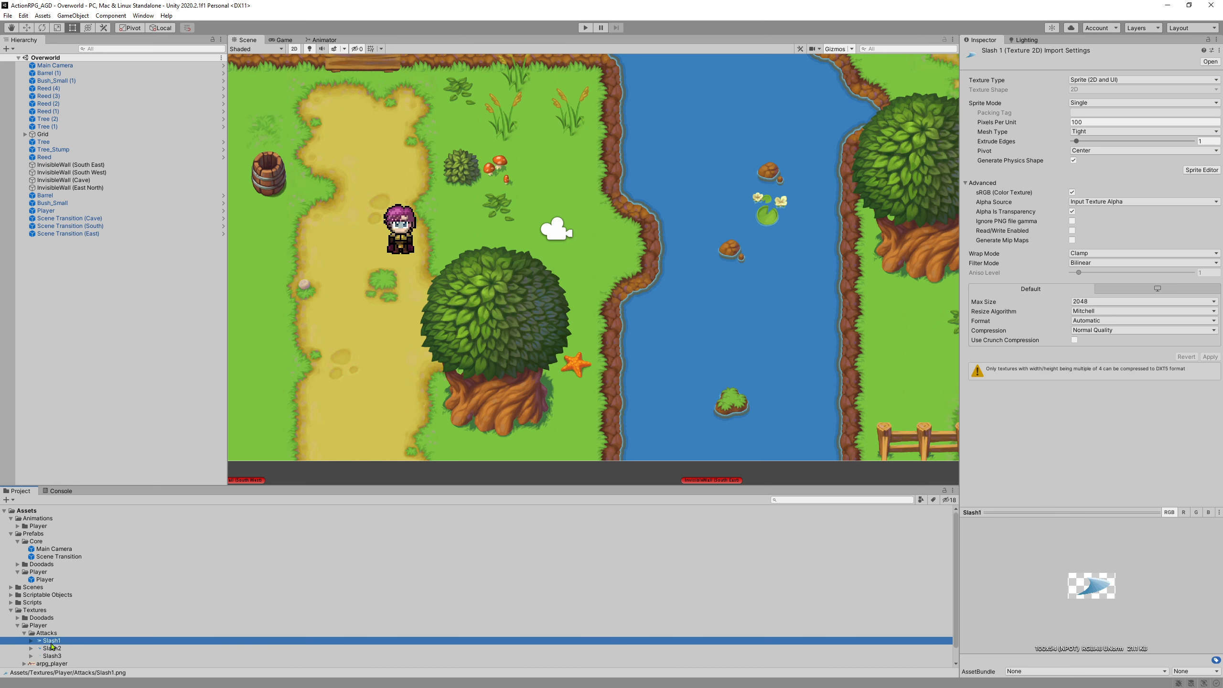
pyautogui.keyDown('shift'); pyautogui.click(68, 656); pyautogui.keyUp('shift')
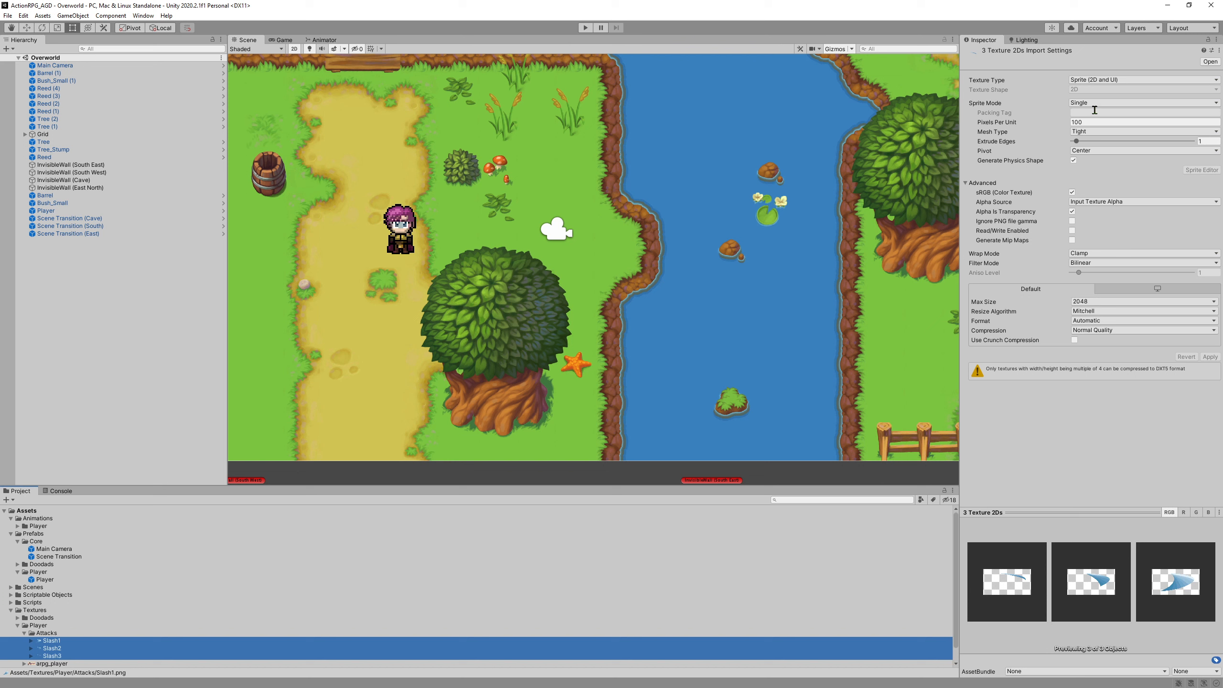
pyautogui.click(1079, 122)
pyautogui.write('64')
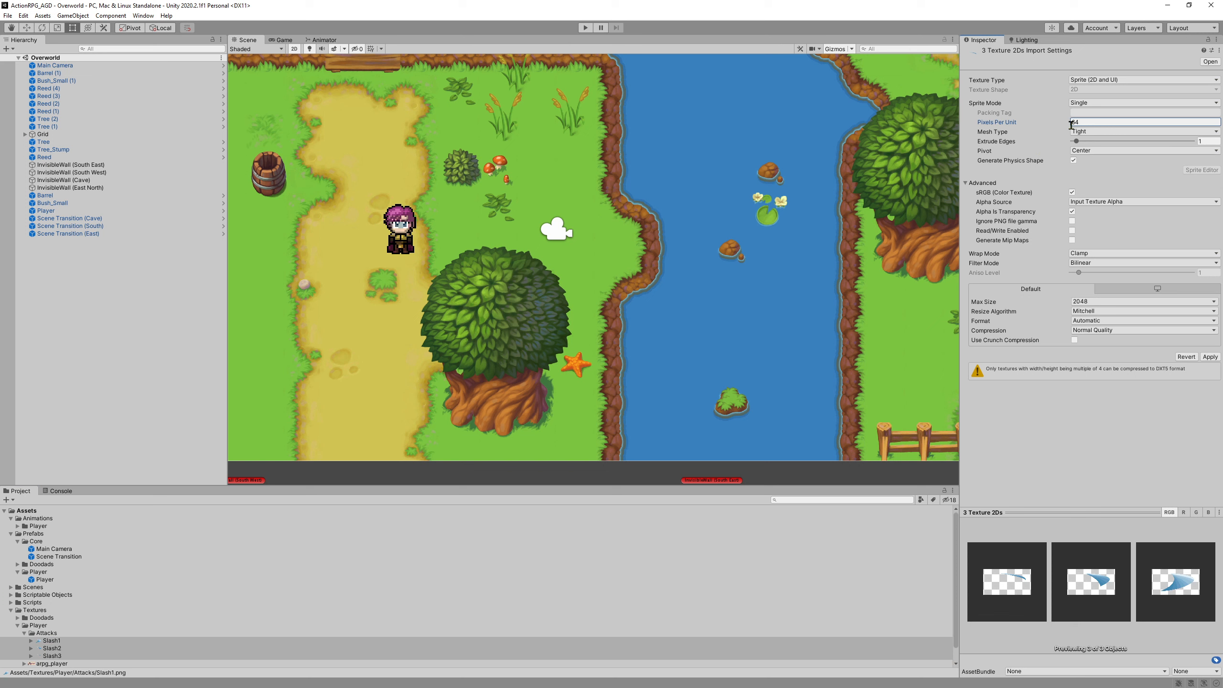
pyautogui.click(1076, 153)
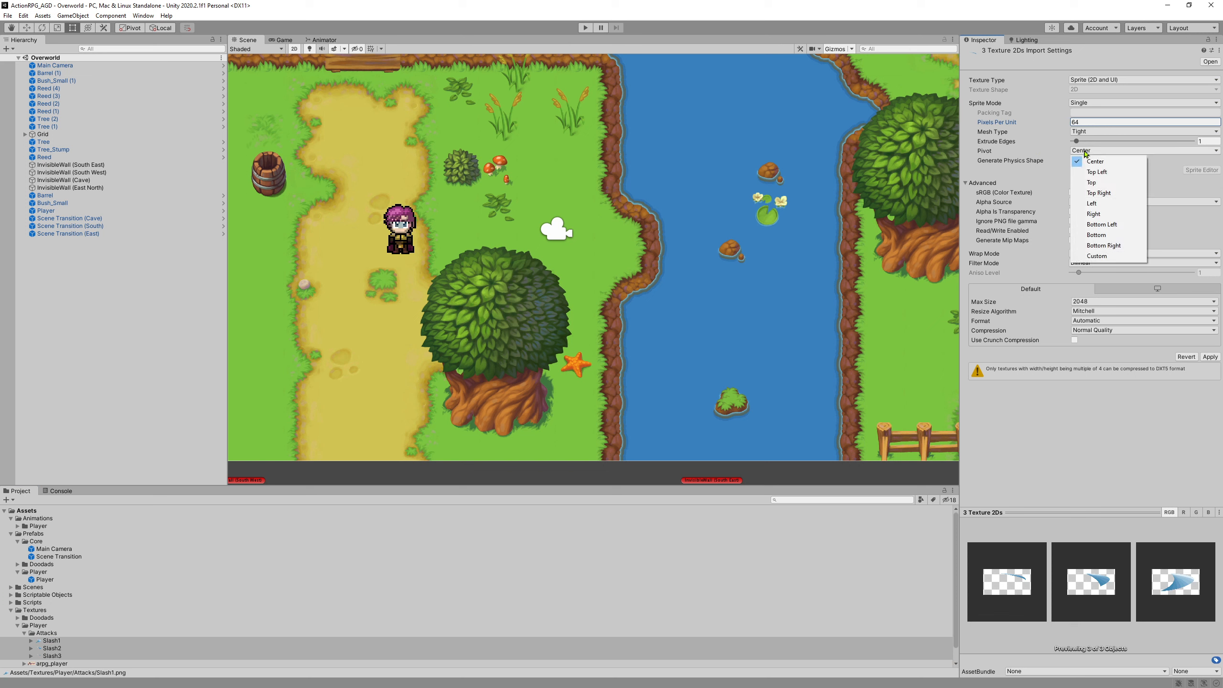
pyautogui.click(1095, 207)
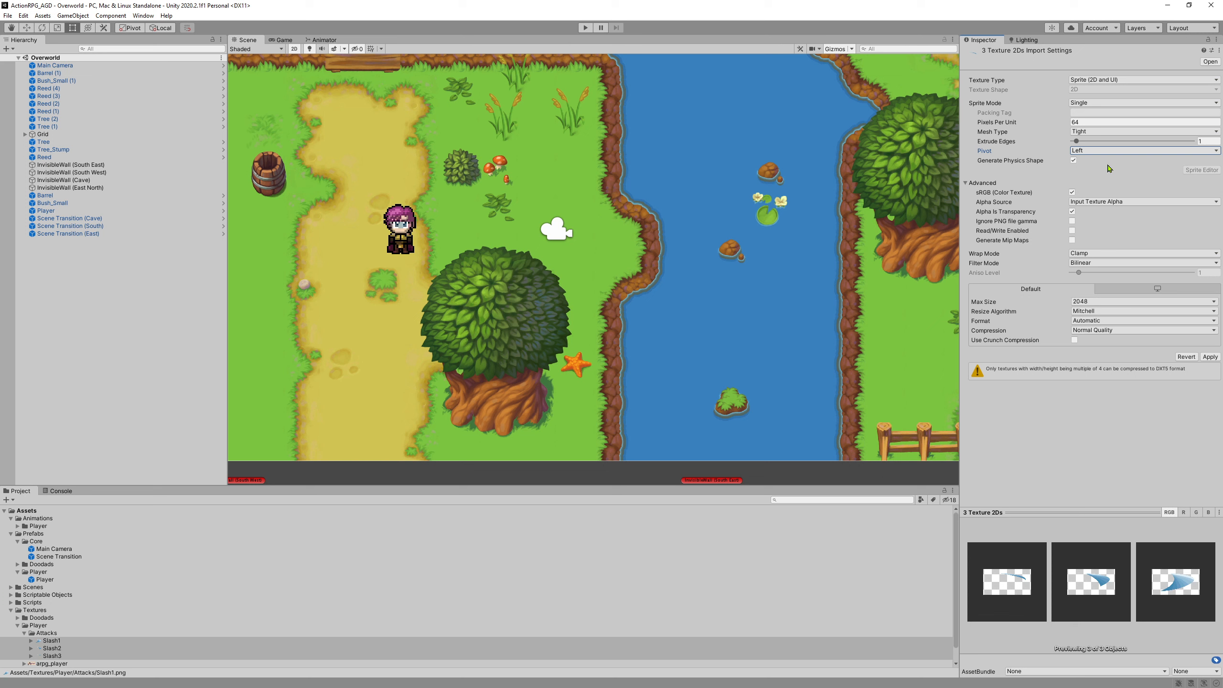
pyautogui.click(1089, 264)
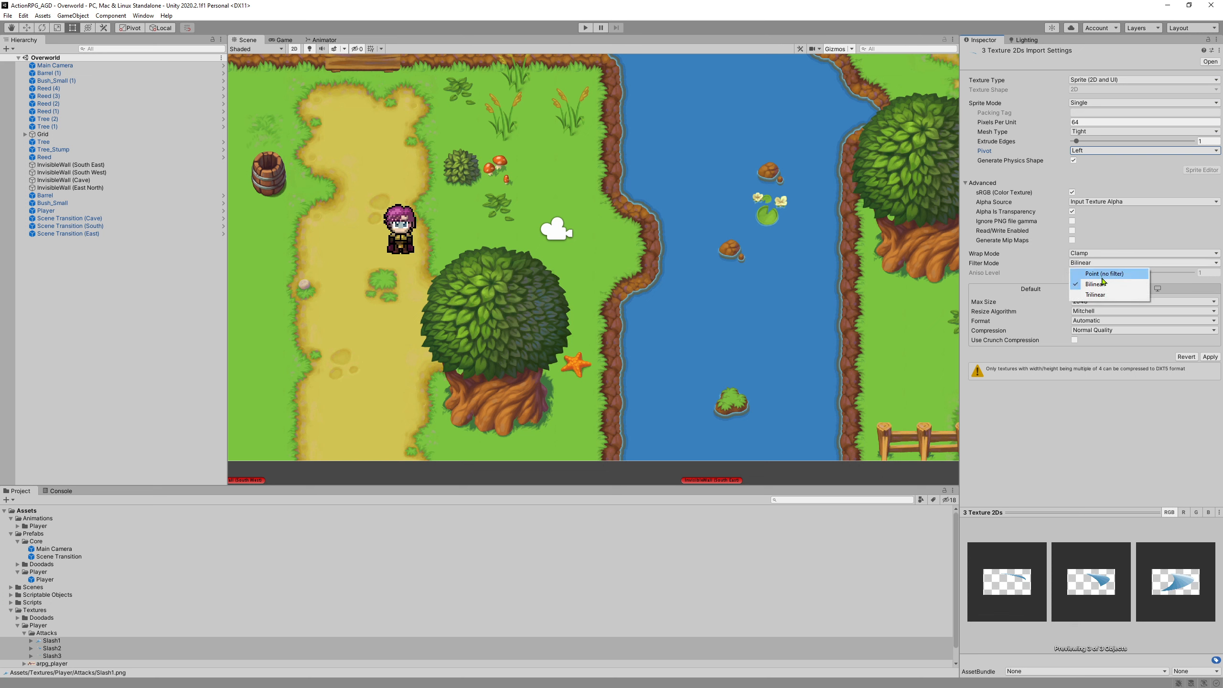
pyautogui.click(1103, 277)
pyautogui.click(1210, 357)
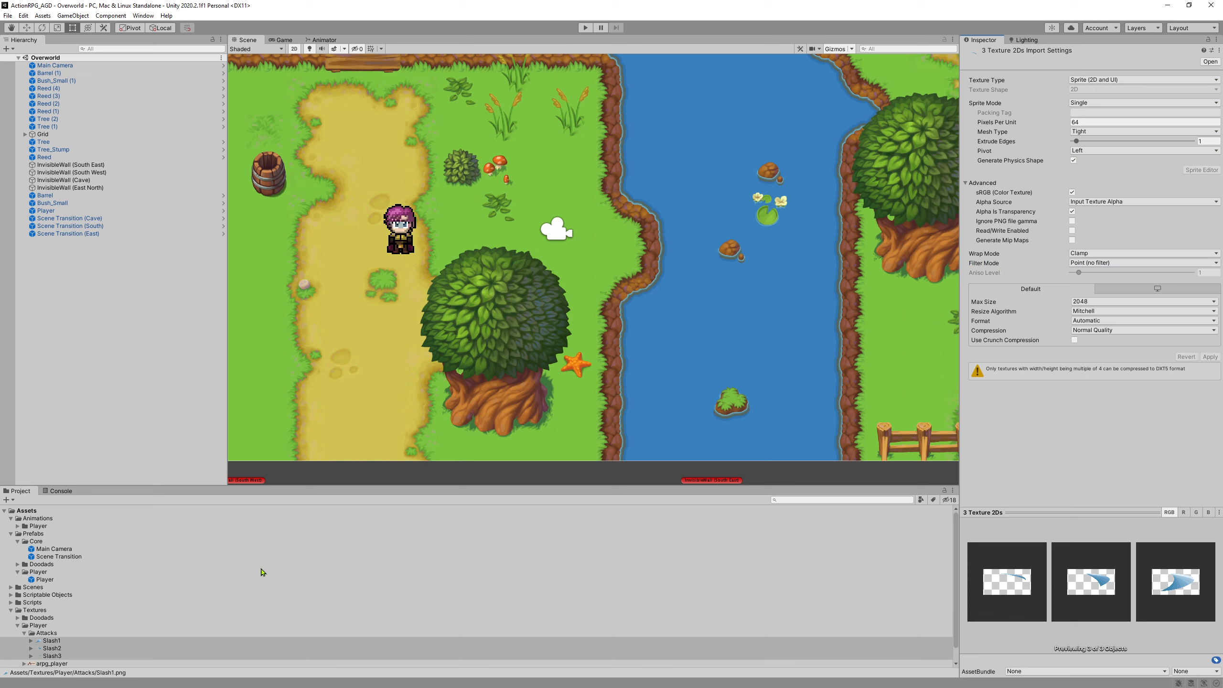
# Step: Check the import settings of the three slash textures and examine the pivot position of Slash1 in the Sprite Editor
pyautogui.click(52, 649)
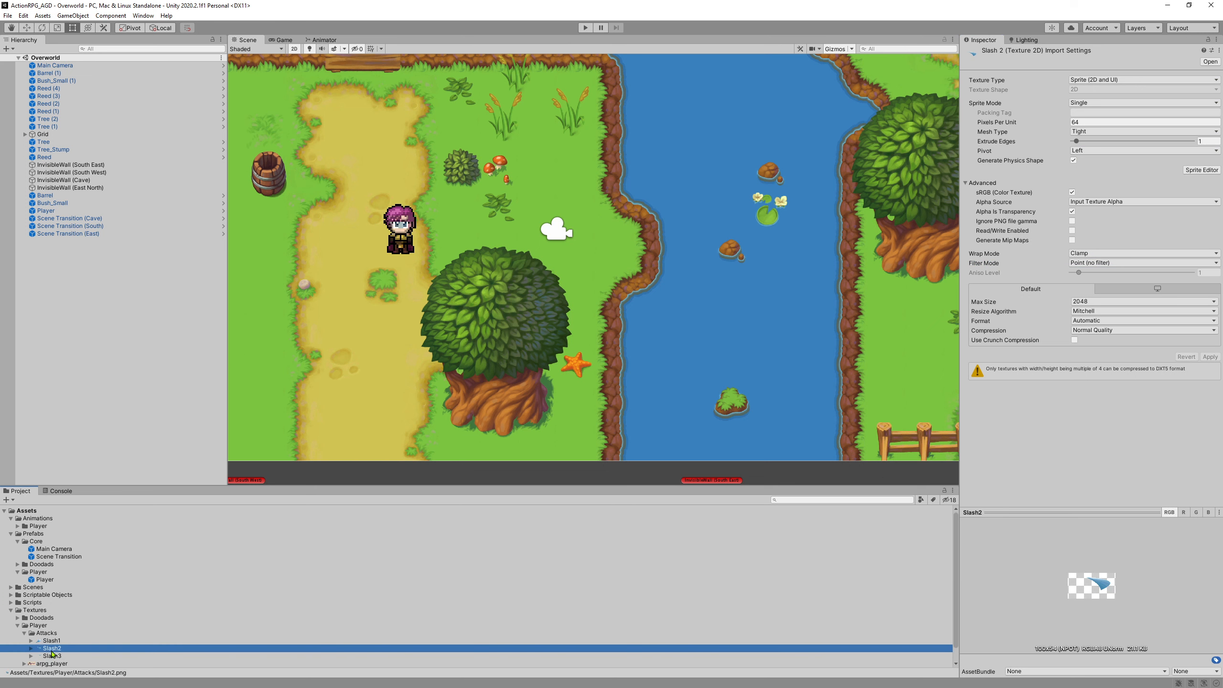
pyautogui.click(53, 656)
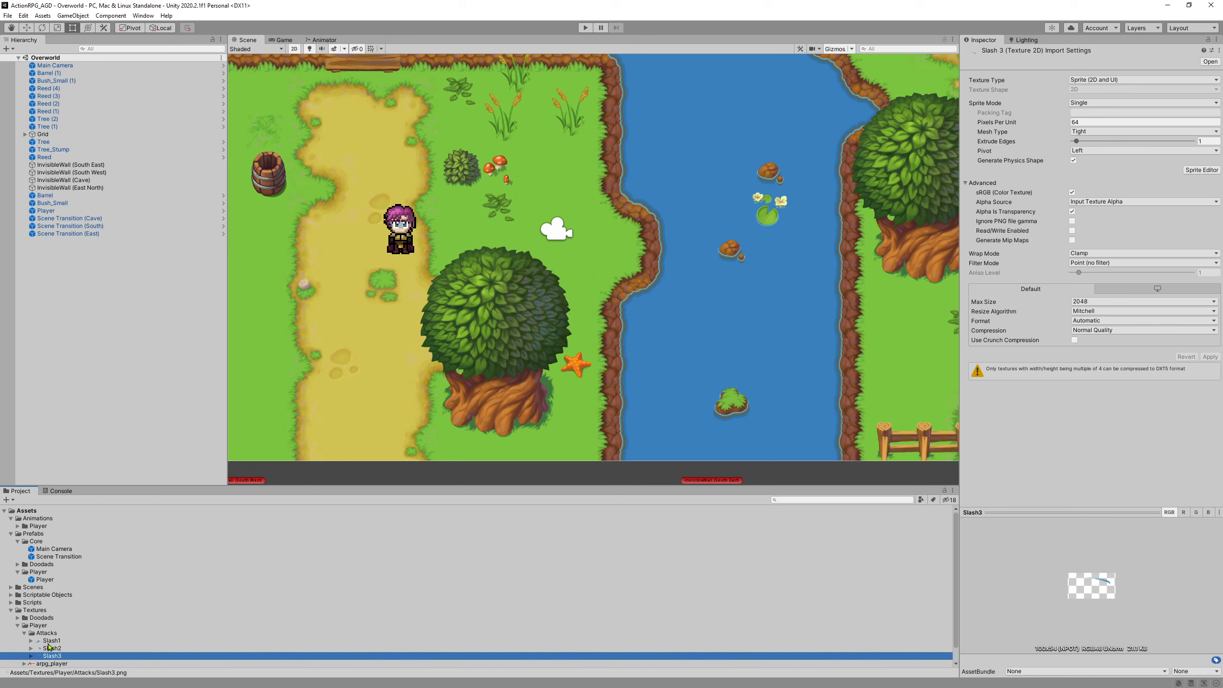
pyautogui.click(51, 641)
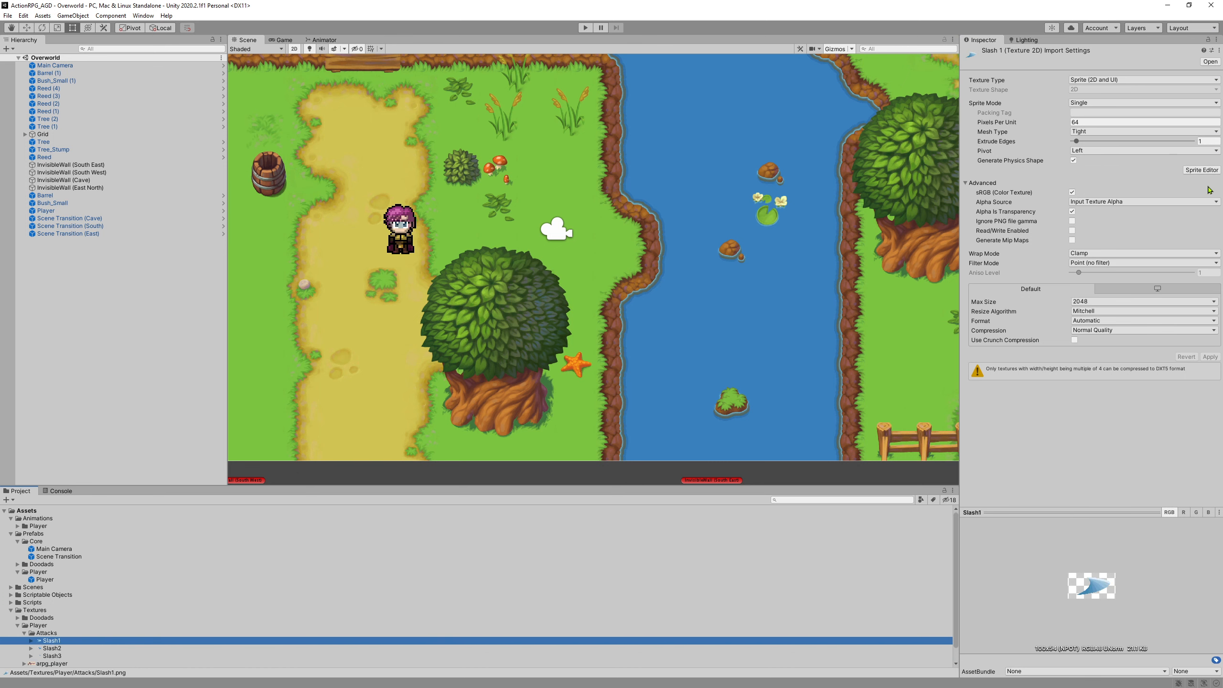
pyautogui.click(1202, 170)
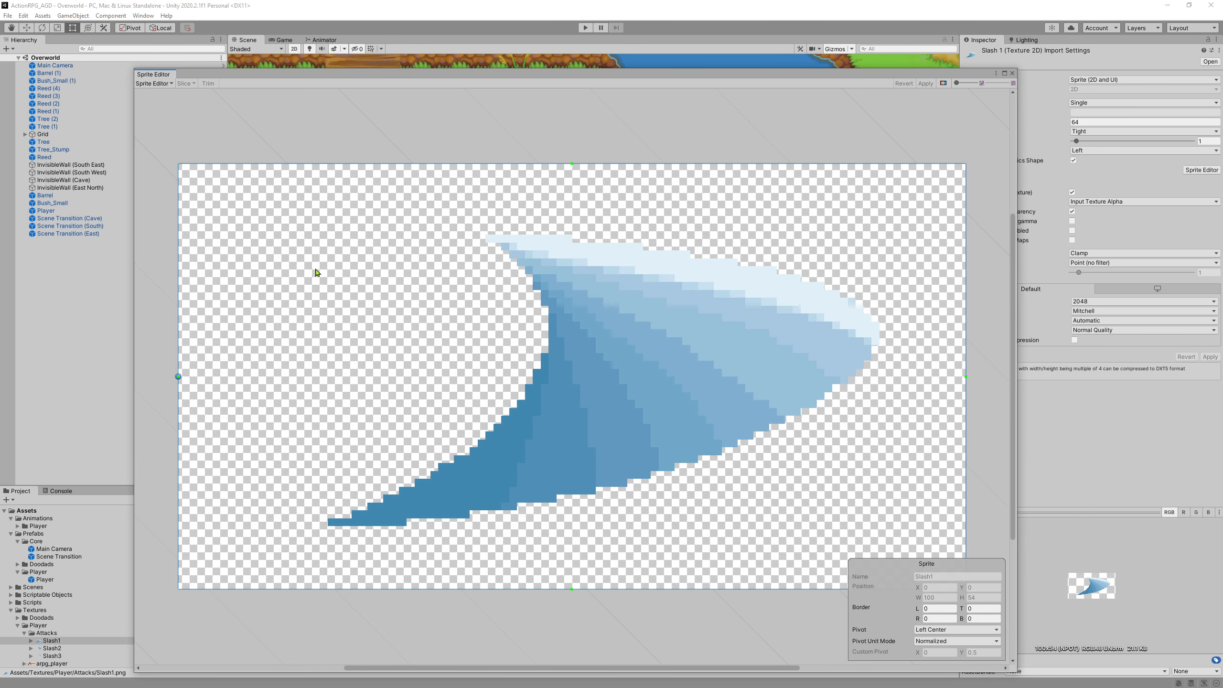
pyautogui.click(1012, 72)
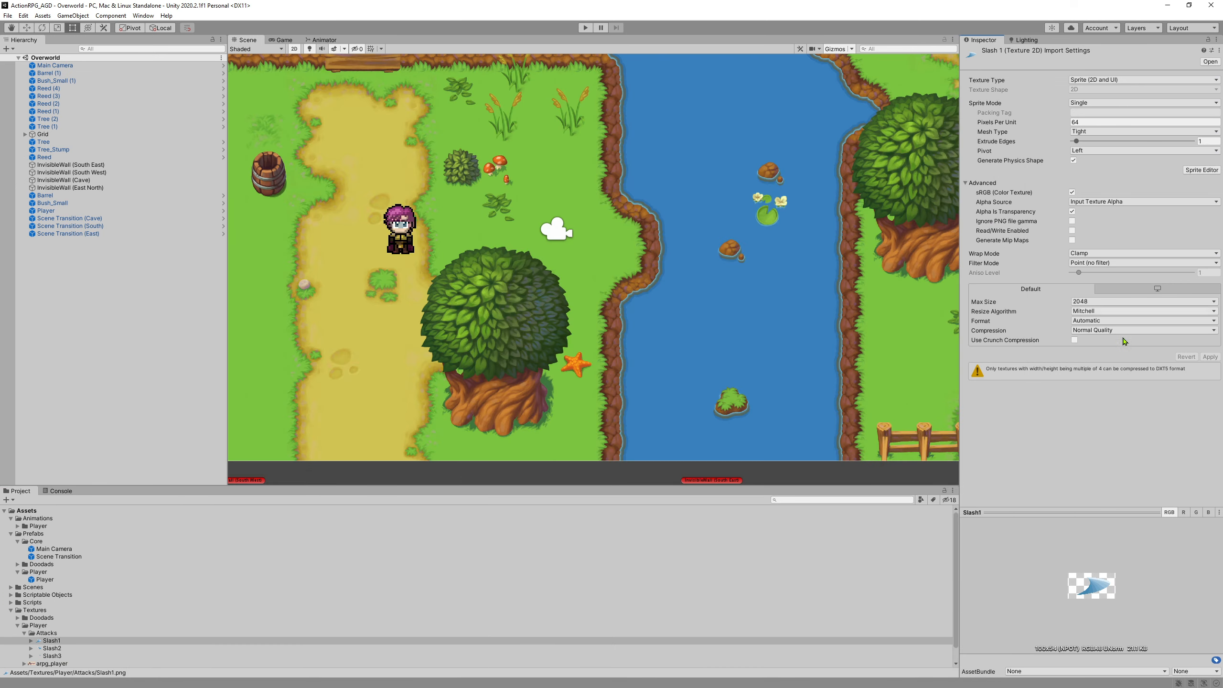
pyautogui.click(1190, 172)
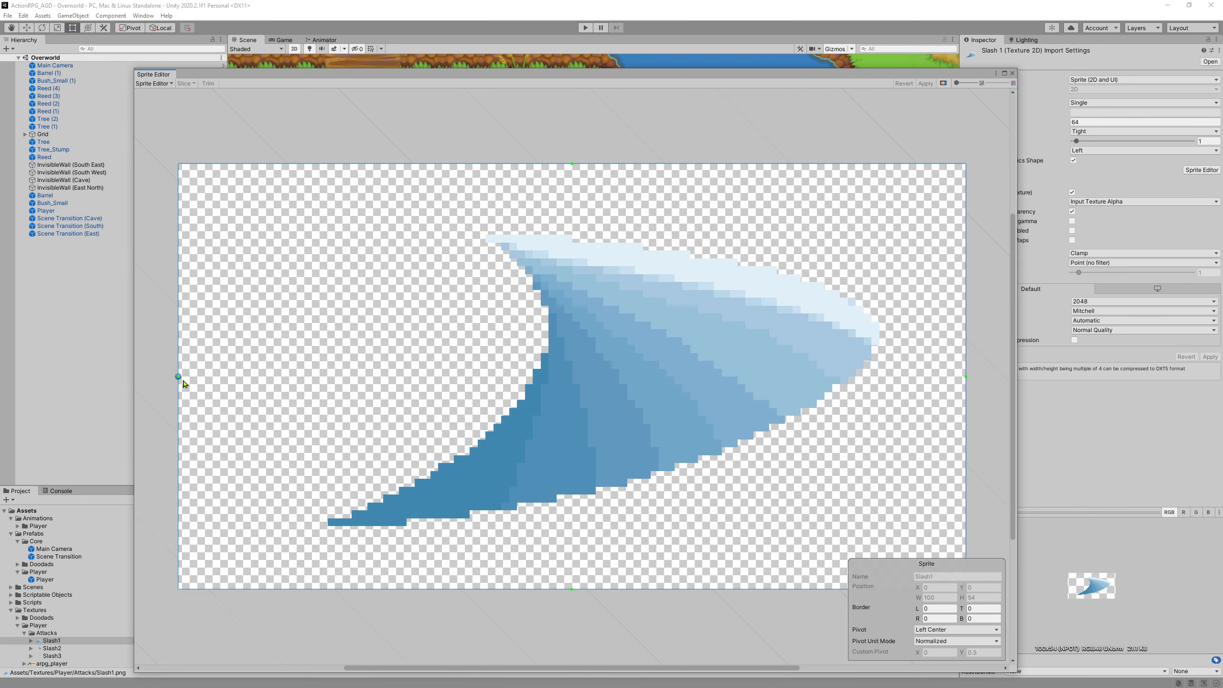
pyautogui.press('ctrl')
pyautogui.press('ctrl')
pyautogui.press('ctrl')
pyautogui.press('ctrl')
pyautogui.press('ctrl')
pyautogui.press('ctrl')
pyautogui.press('ctrl')
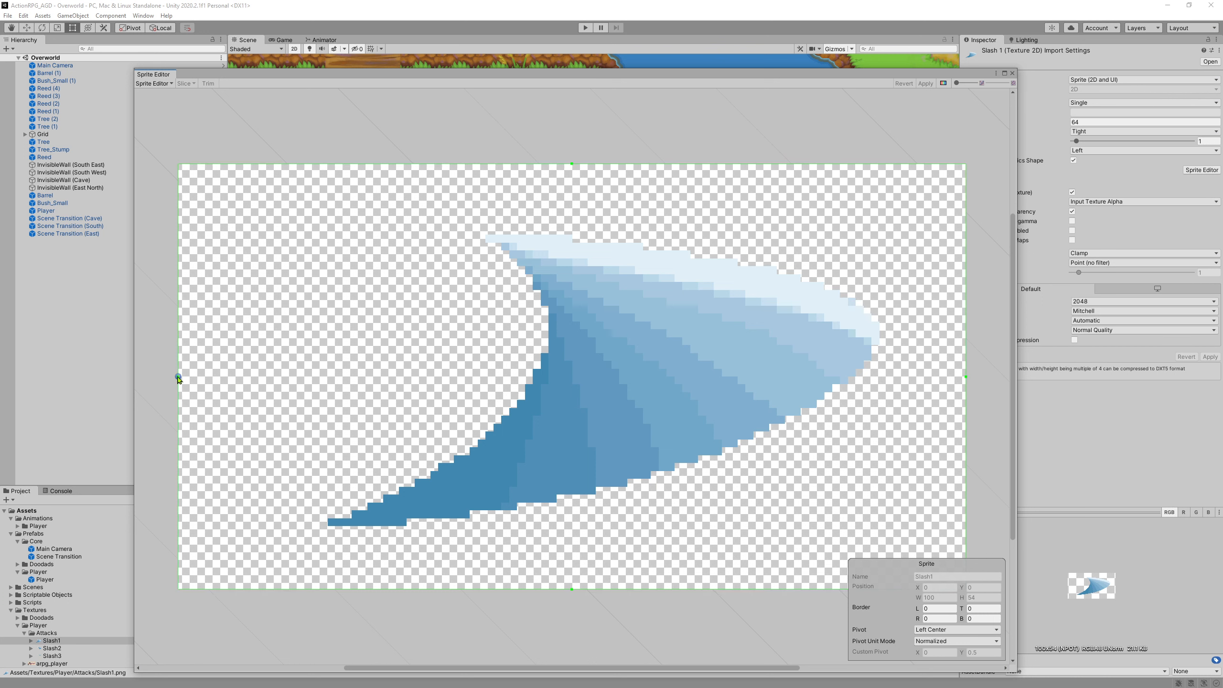
pyautogui.press('ctrl')
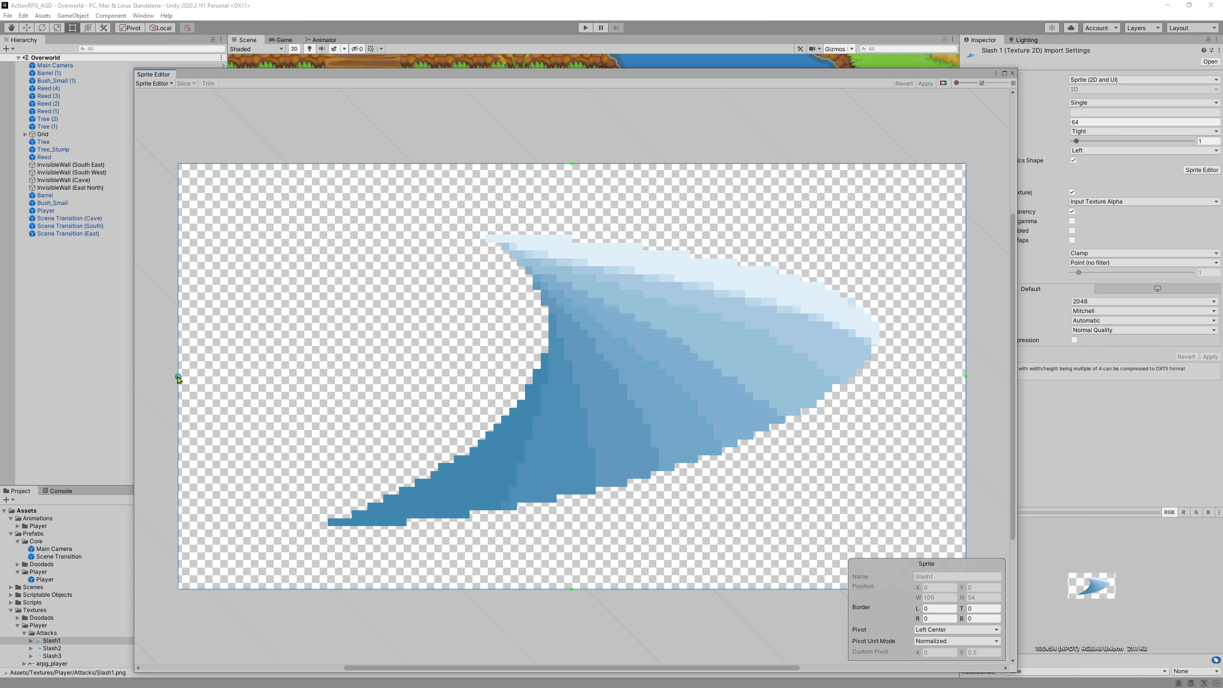
pyautogui.press('ctrl')
pyautogui.click(1012, 73)
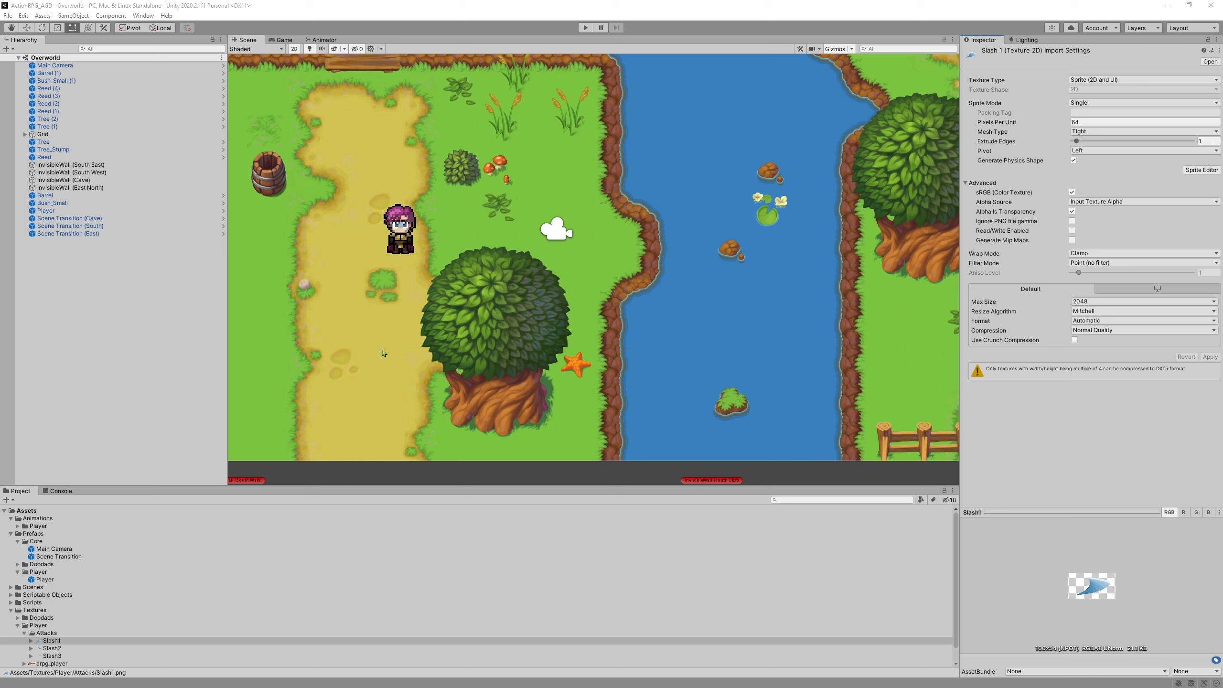
# Step: Create an empty game object named SwordSlash in the Overworld scene and reset its transform
pyautogui.click(129, 321)
pyautogui.click(116, 17)
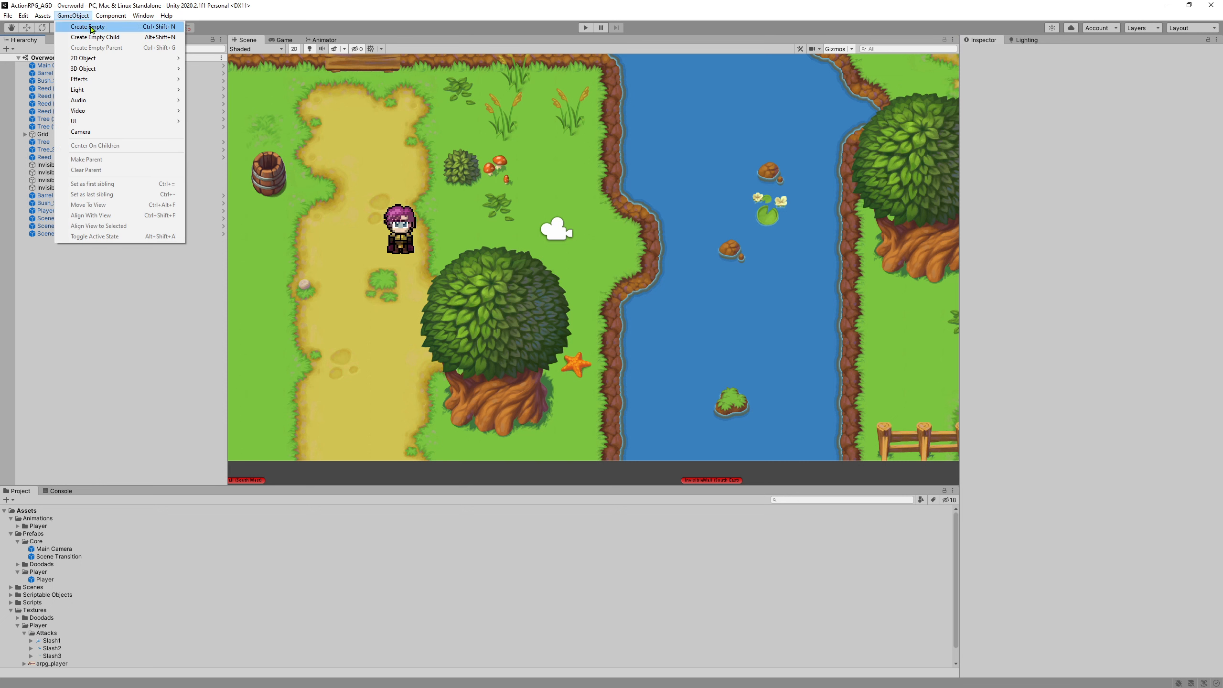
pyautogui.click(88, 27)
pyautogui.write('SwordSlash')
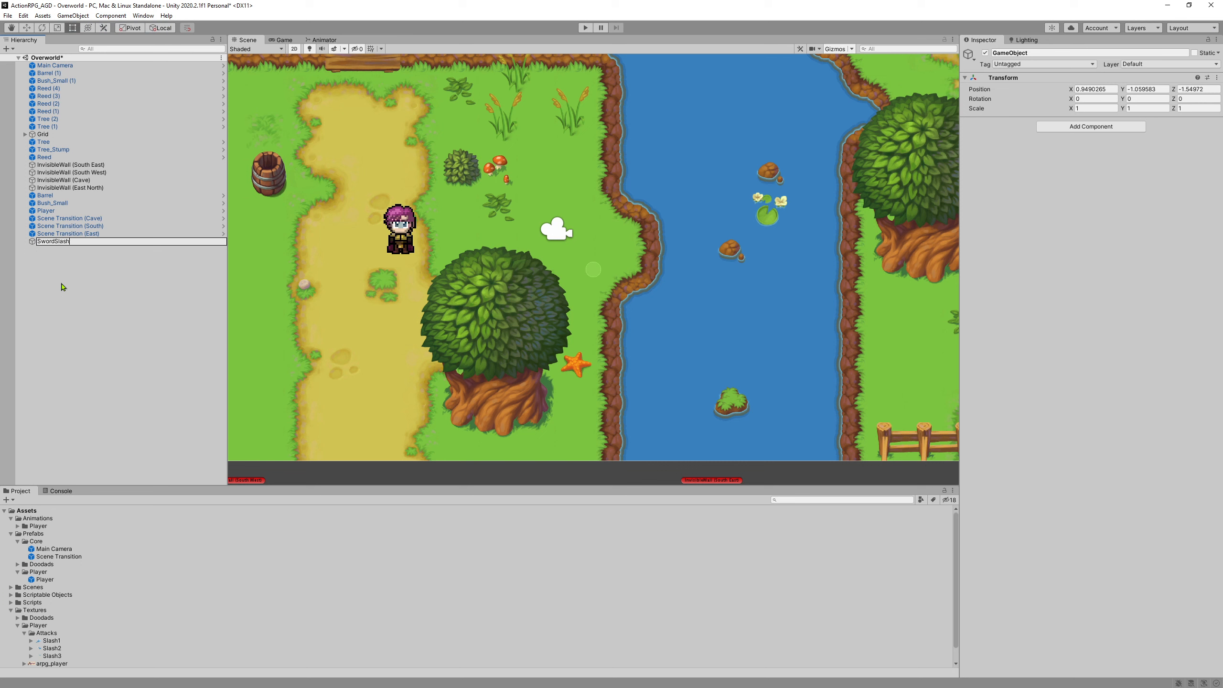
pyautogui.press('Return')
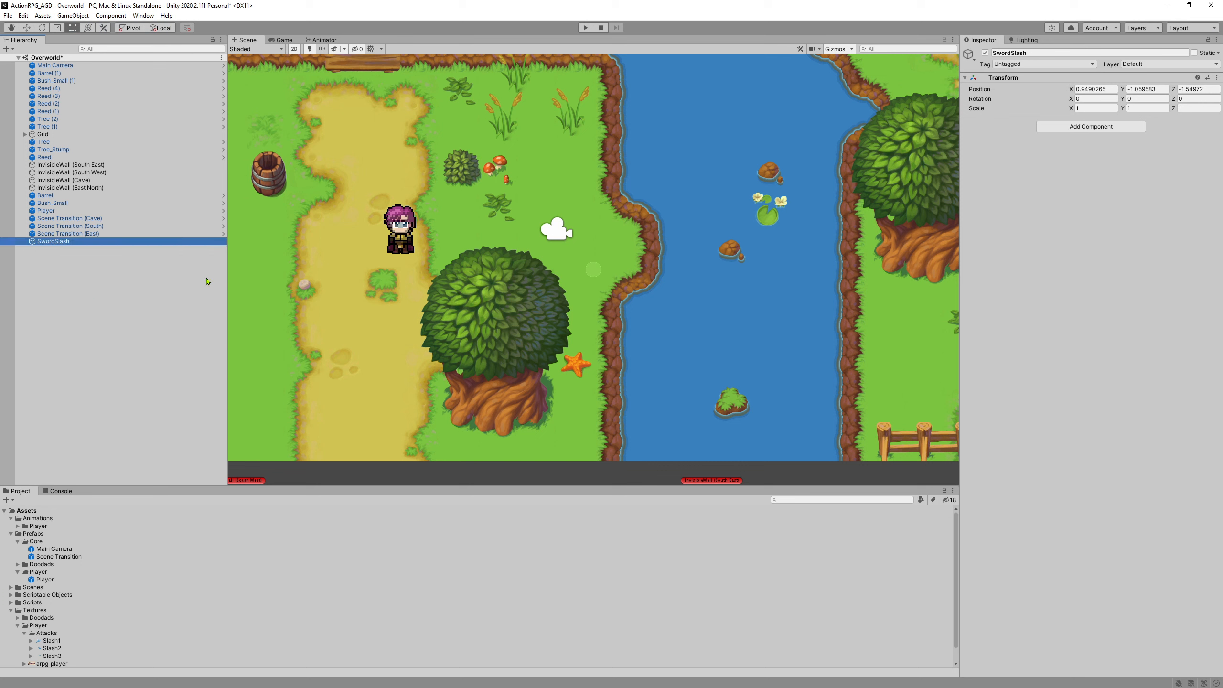
pyautogui.rightClick(1017, 80)
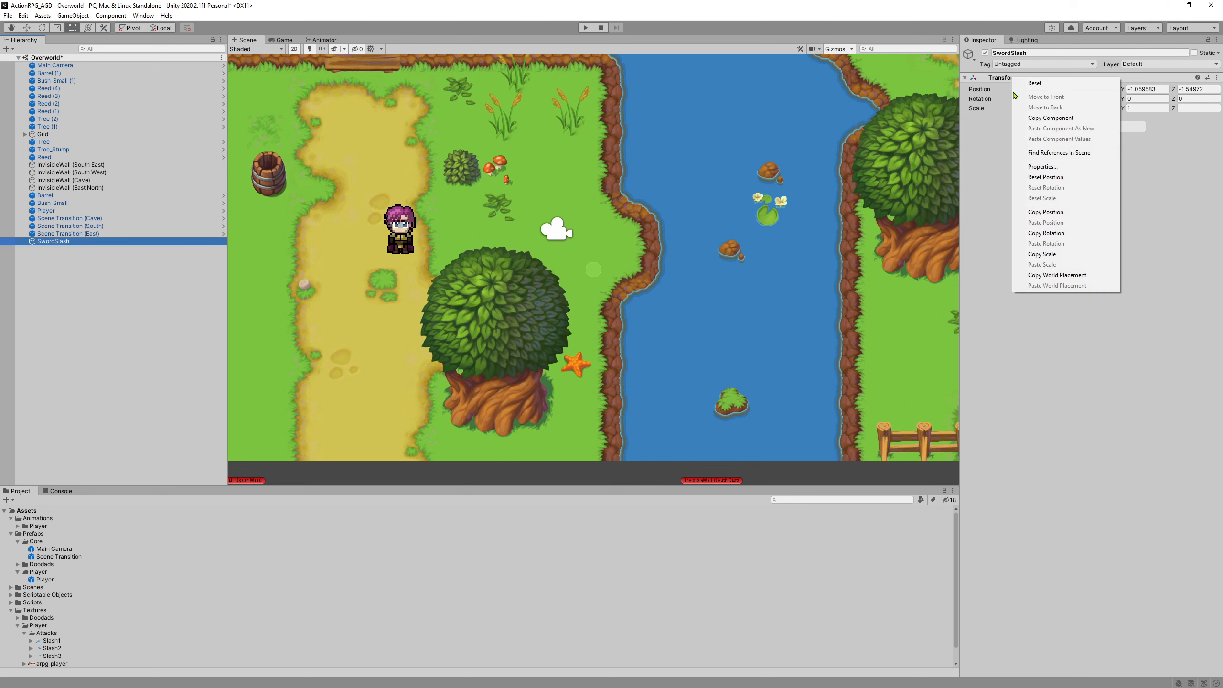
pyautogui.click(1035, 83)
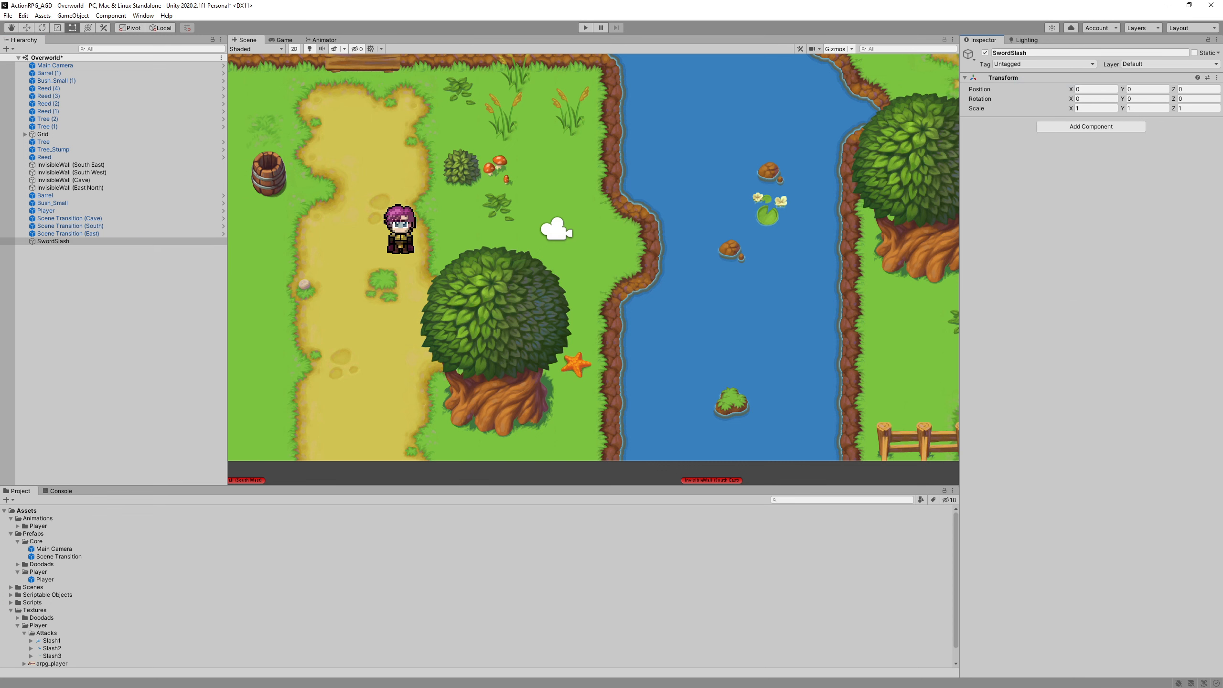
pyautogui.click(53, 242)
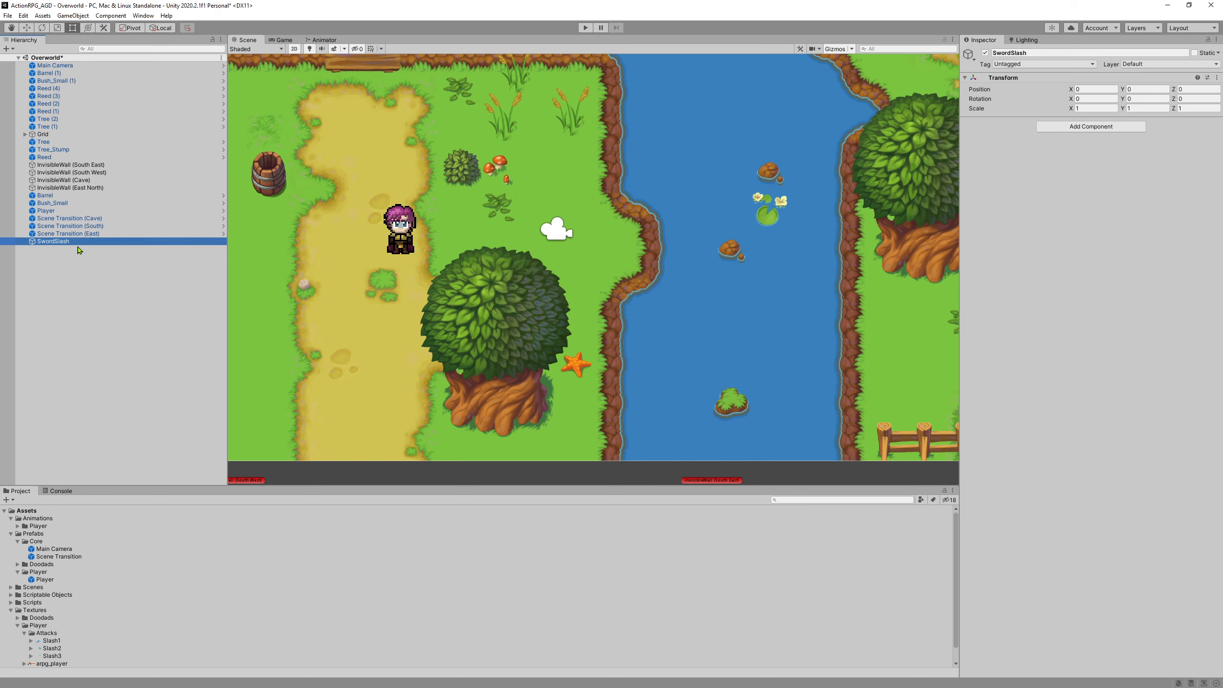
# Step: Add a Sprite Renderer component to SwordSlash and assign the Slash1 sprite to it
pyautogui.click(121, 16)
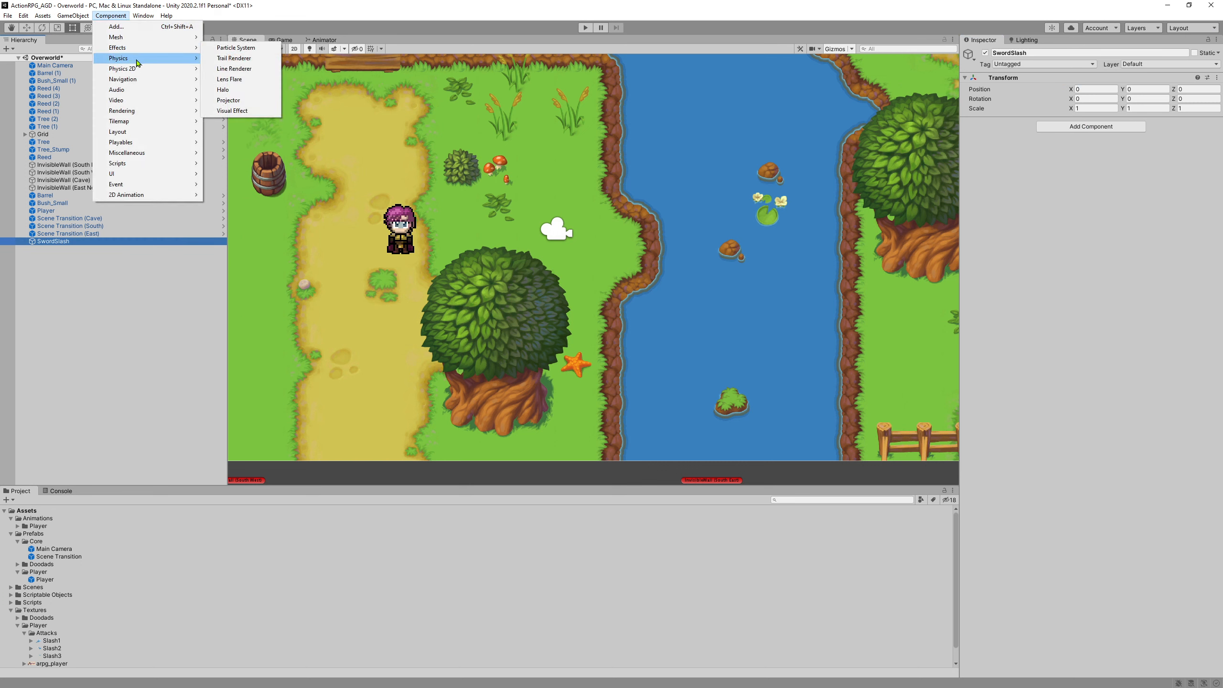
pyautogui.moveTo(140, 50)
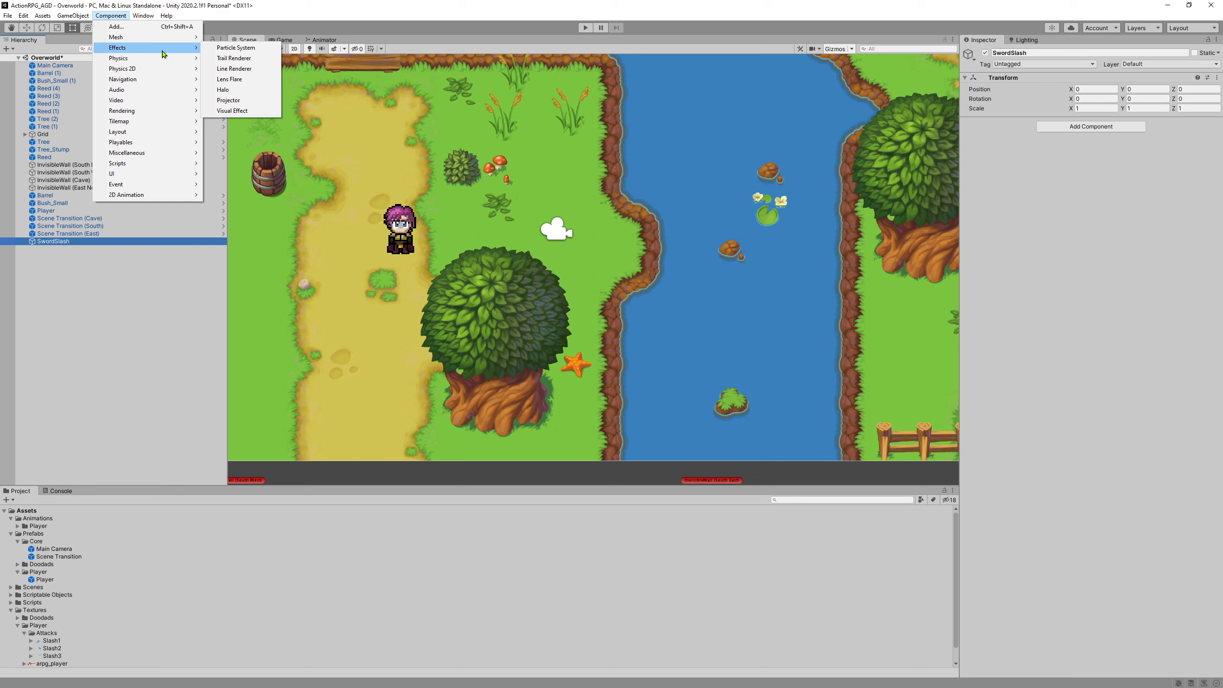
pyautogui.moveTo(133, 112)
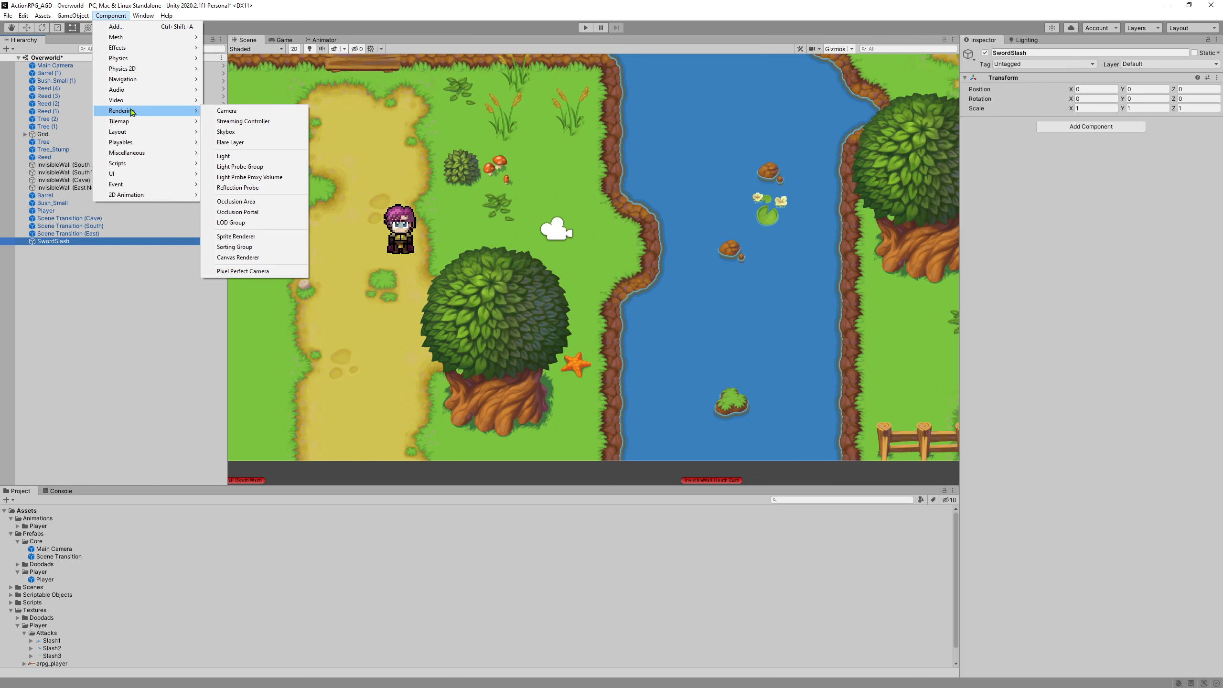
pyautogui.click(269, 236)
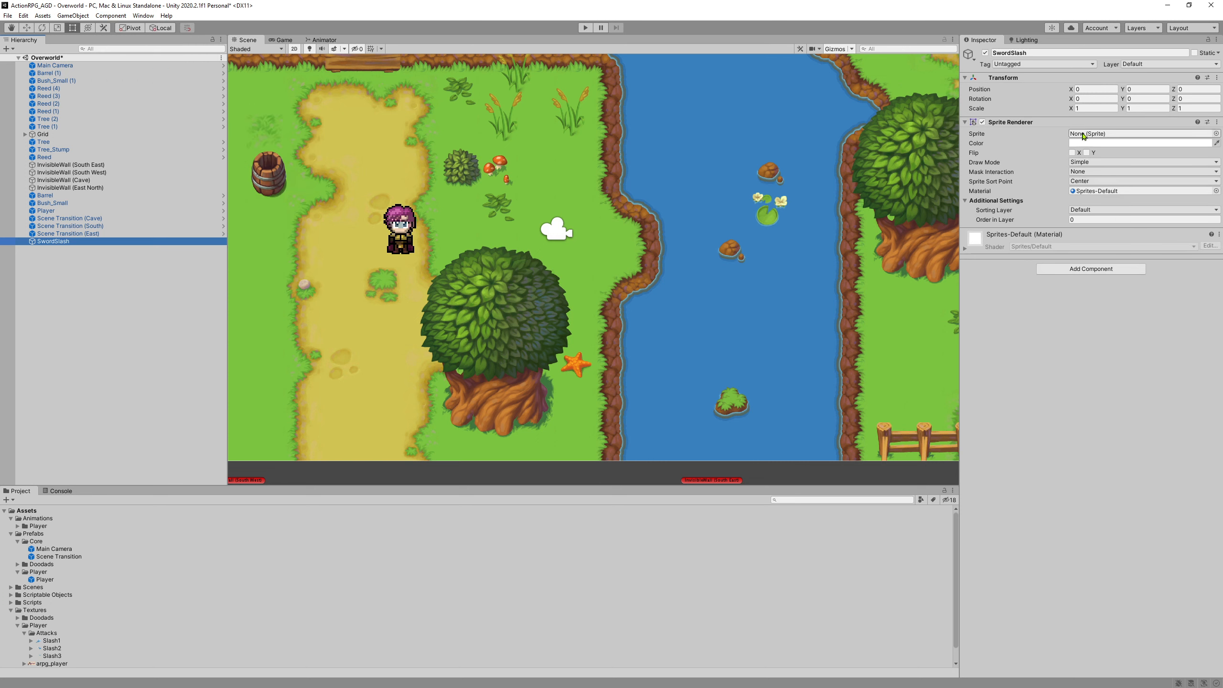
pyautogui.moveTo(44, 644); pyautogui.dragTo(1087, 145)
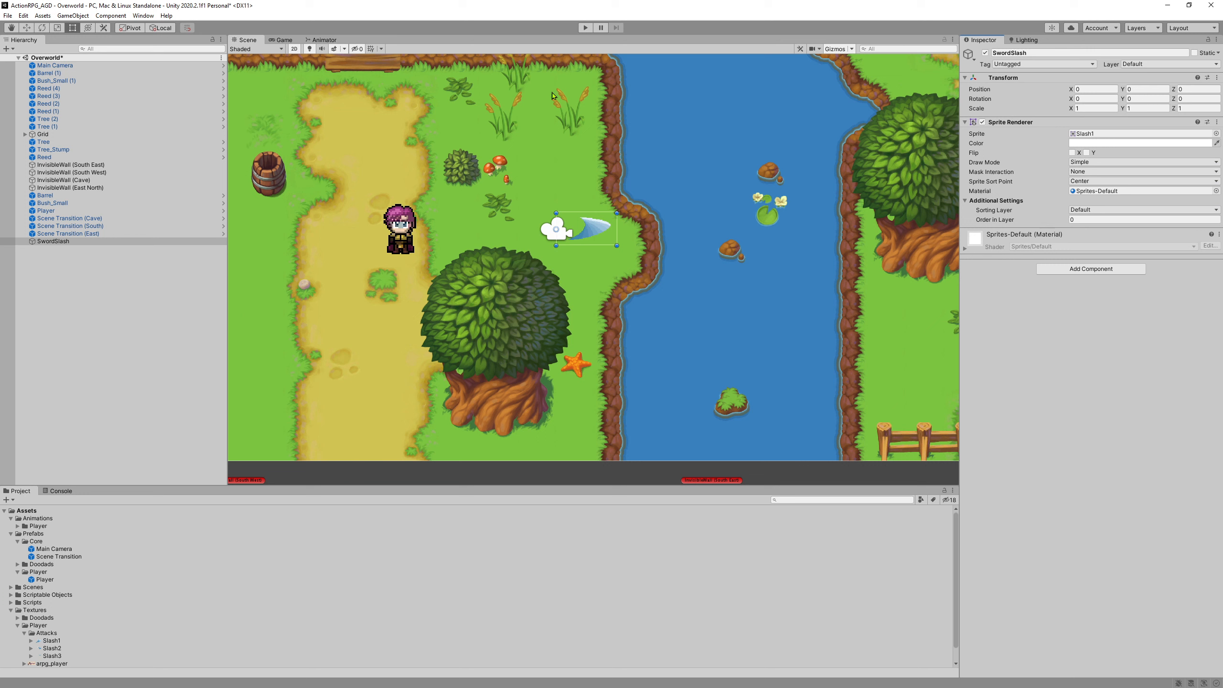
pyautogui.press('w')
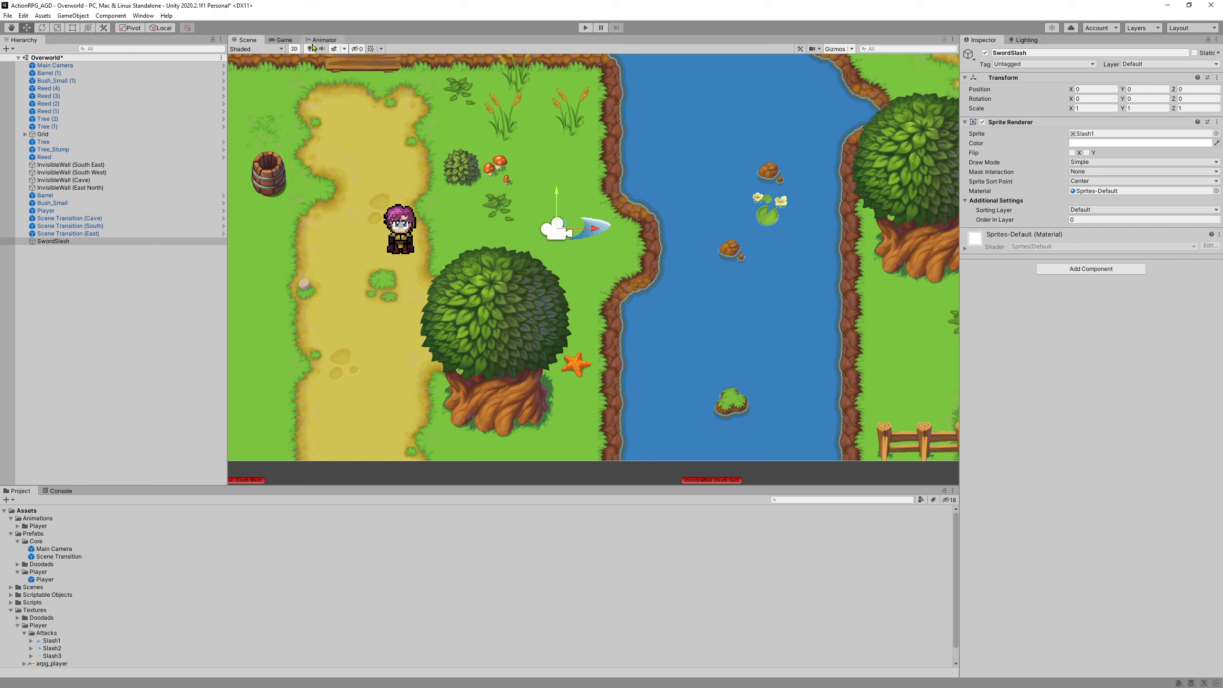
# Step: Start a new animation clip for SwordSlash and create a folder named Sword inside Animations/Player
pyautogui.click(143, 16)
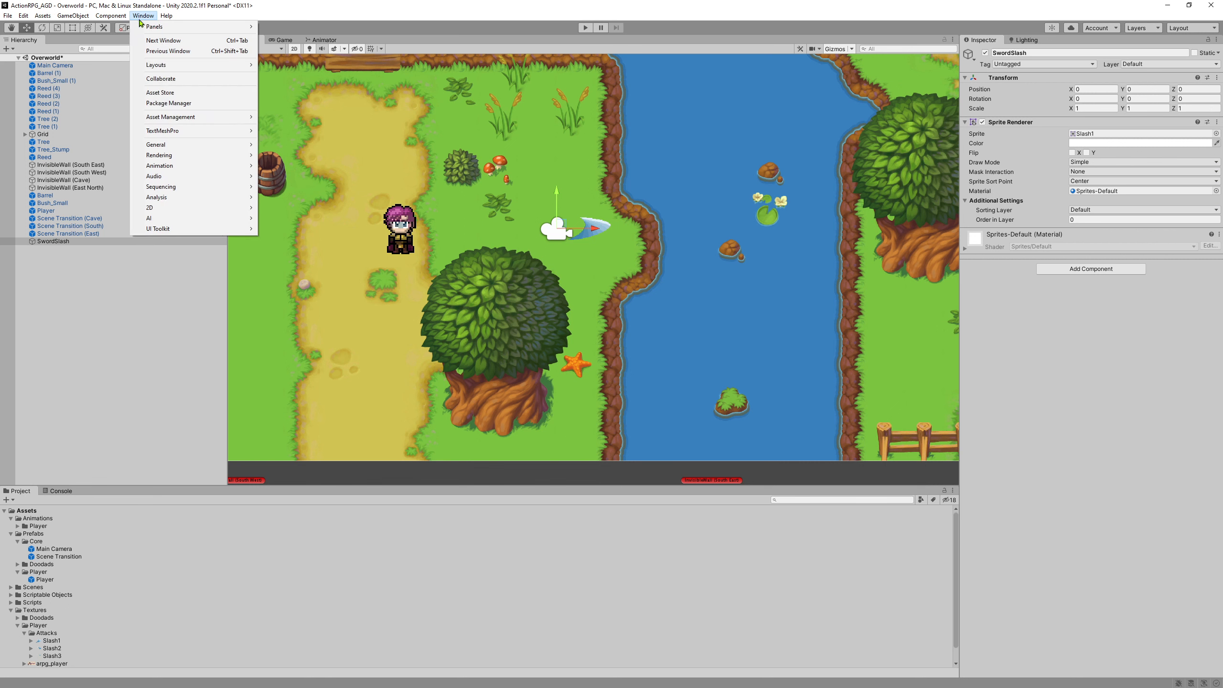
pyautogui.moveTo(178, 167)
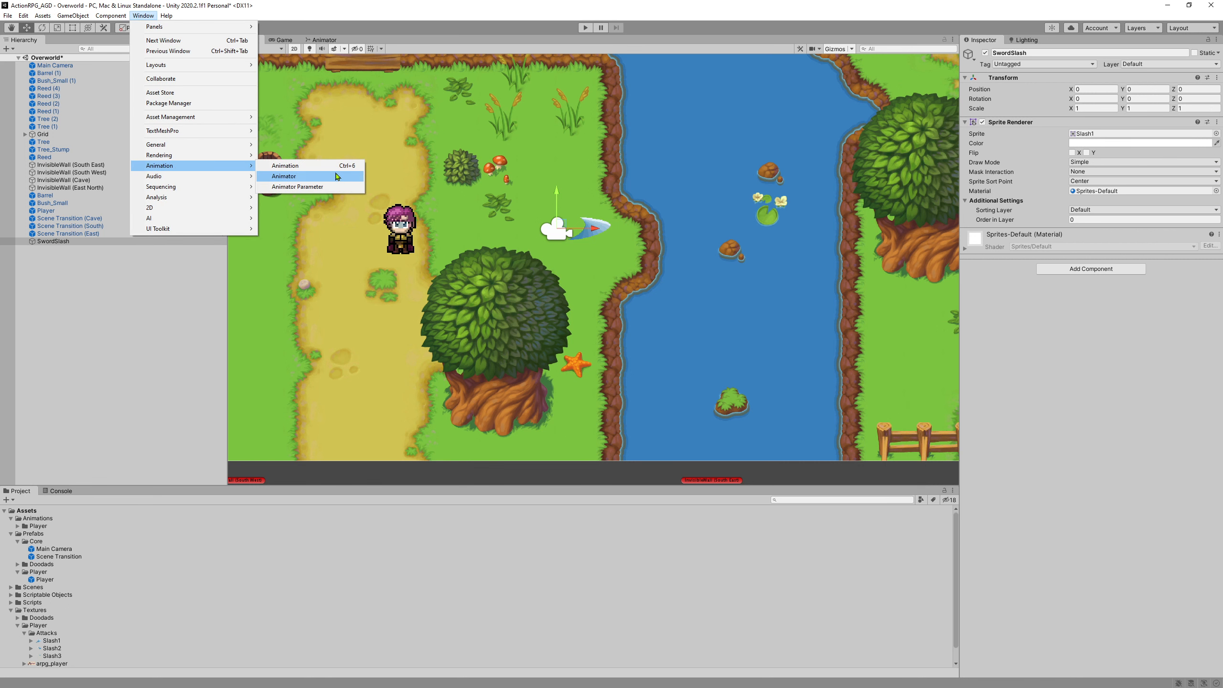
pyautogui.click(322, 165)
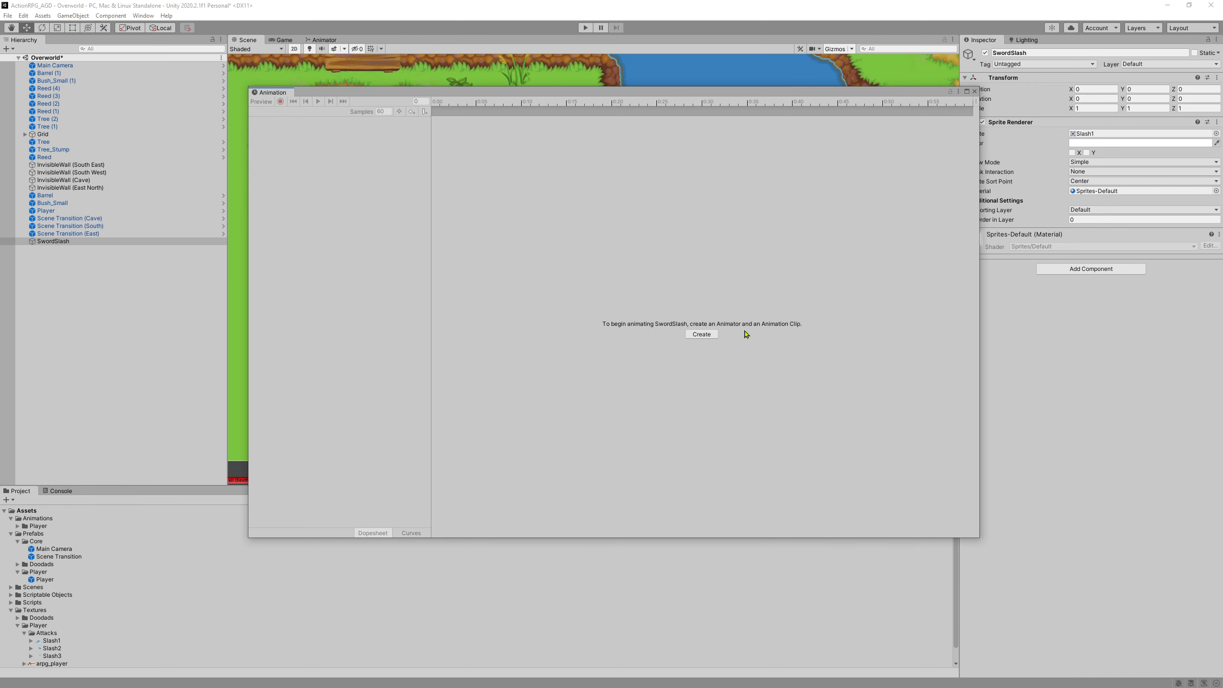
pyautogui.click(701, 335)
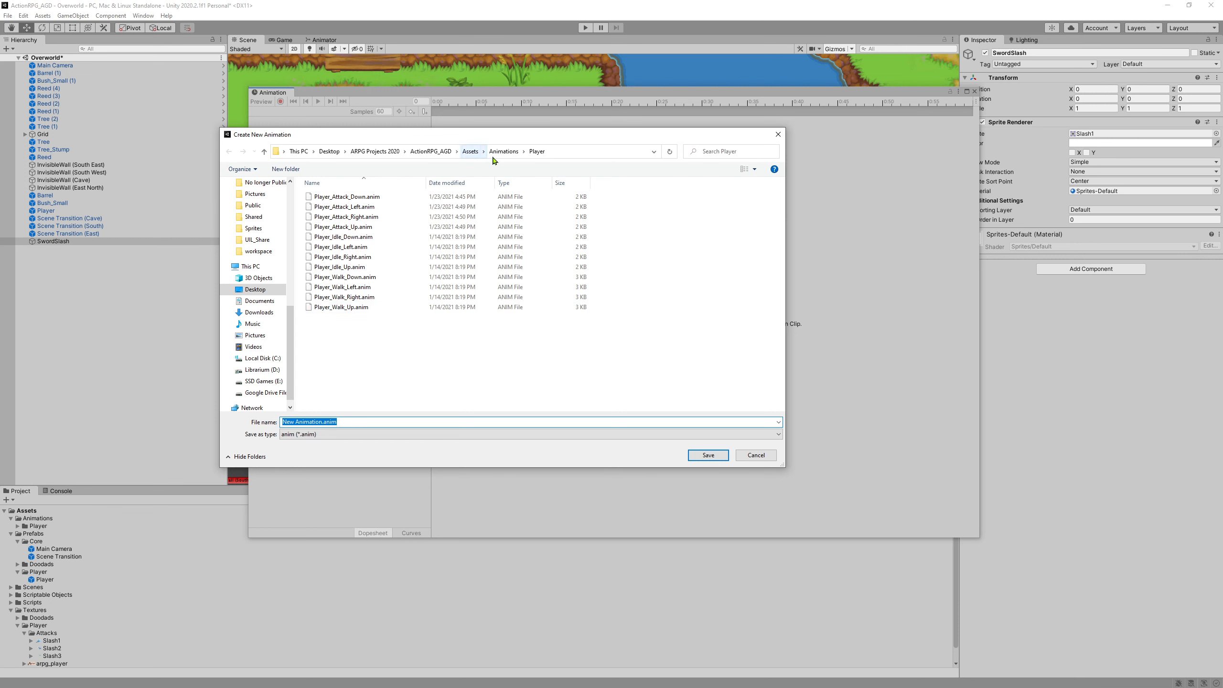
pyautogui.rightClick(353, 368)
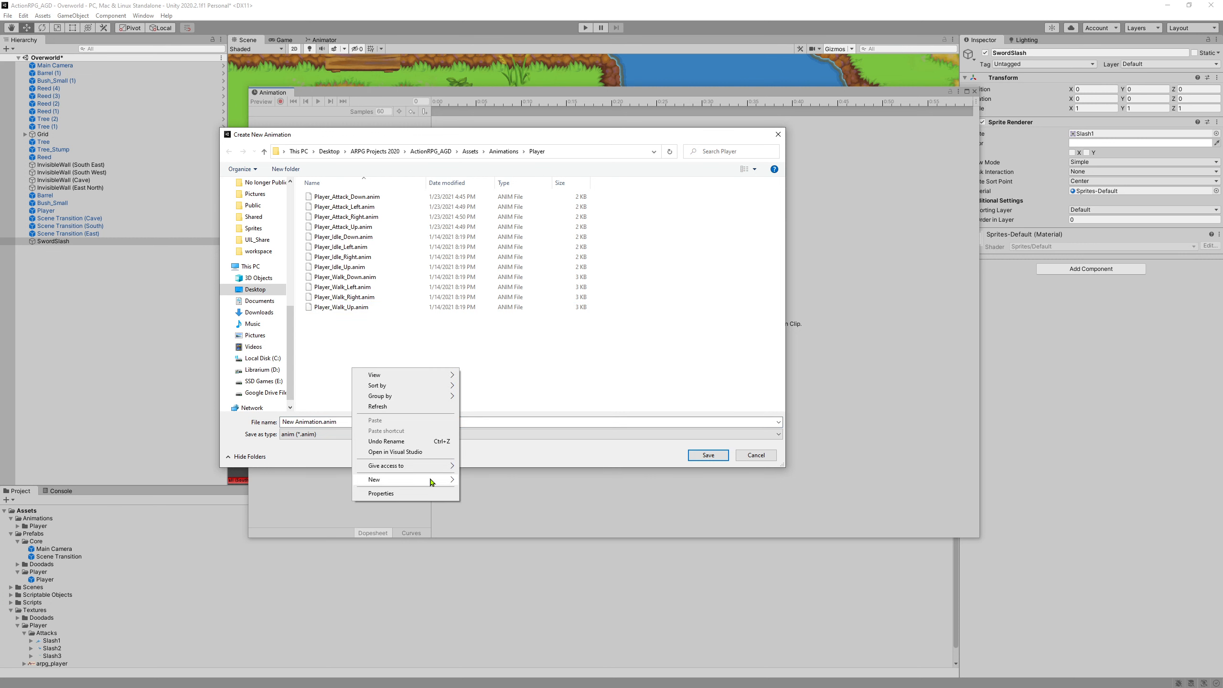
pyautogui.moveTo(432, 483)
pyautogui.click(515, 481)
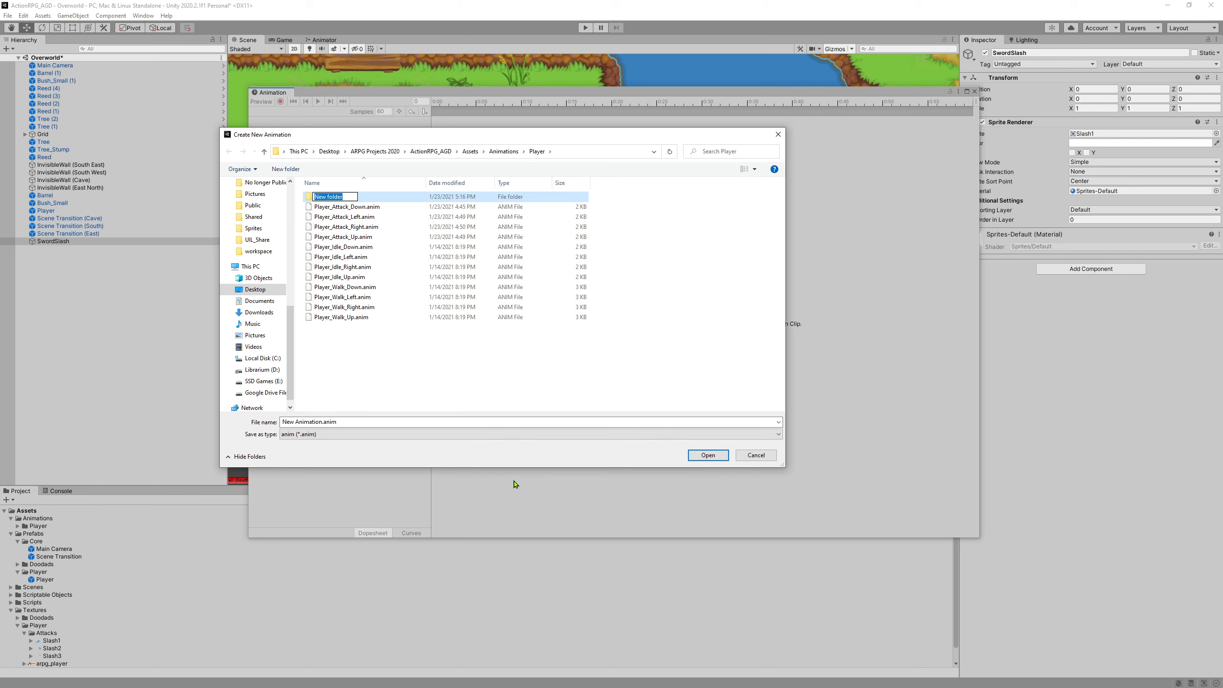
pyautogui.write('Sword')
pyautogui.press('Return')
# Step: Save the new animation clip as SwordSlash in the Sword folder
pyautogui.doubleClick(327, 199)
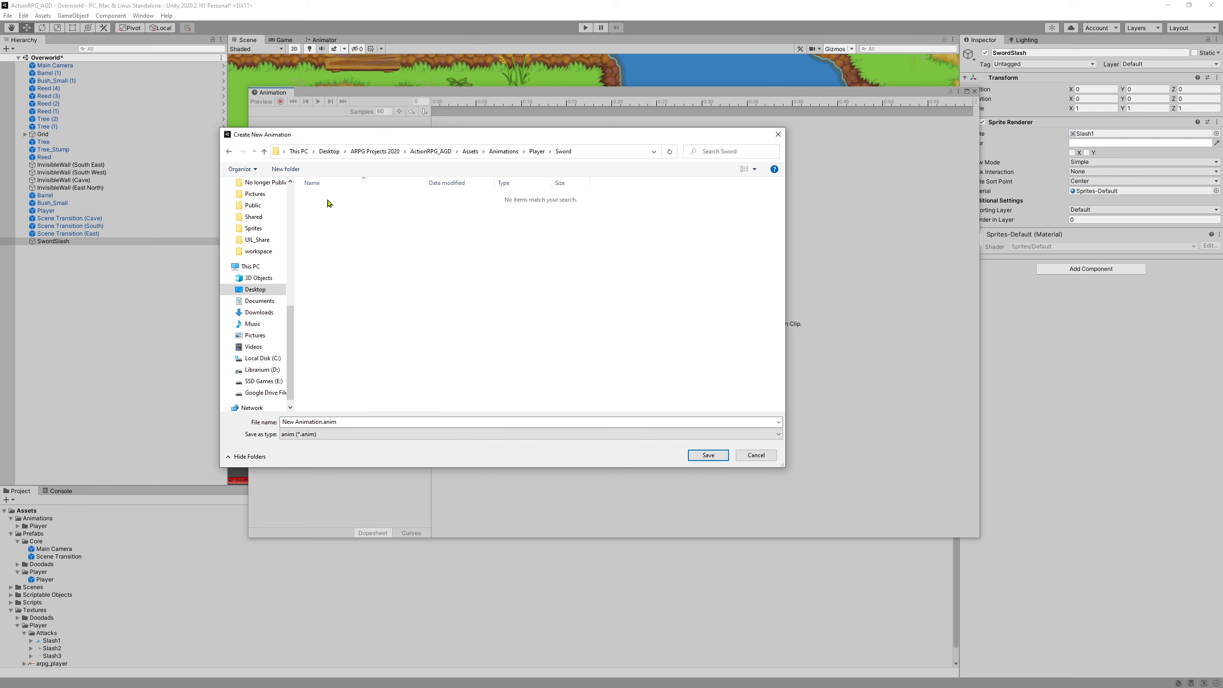
pyautogui.tripleClick(332, 421)
pyautogui.write('SwordSlash')
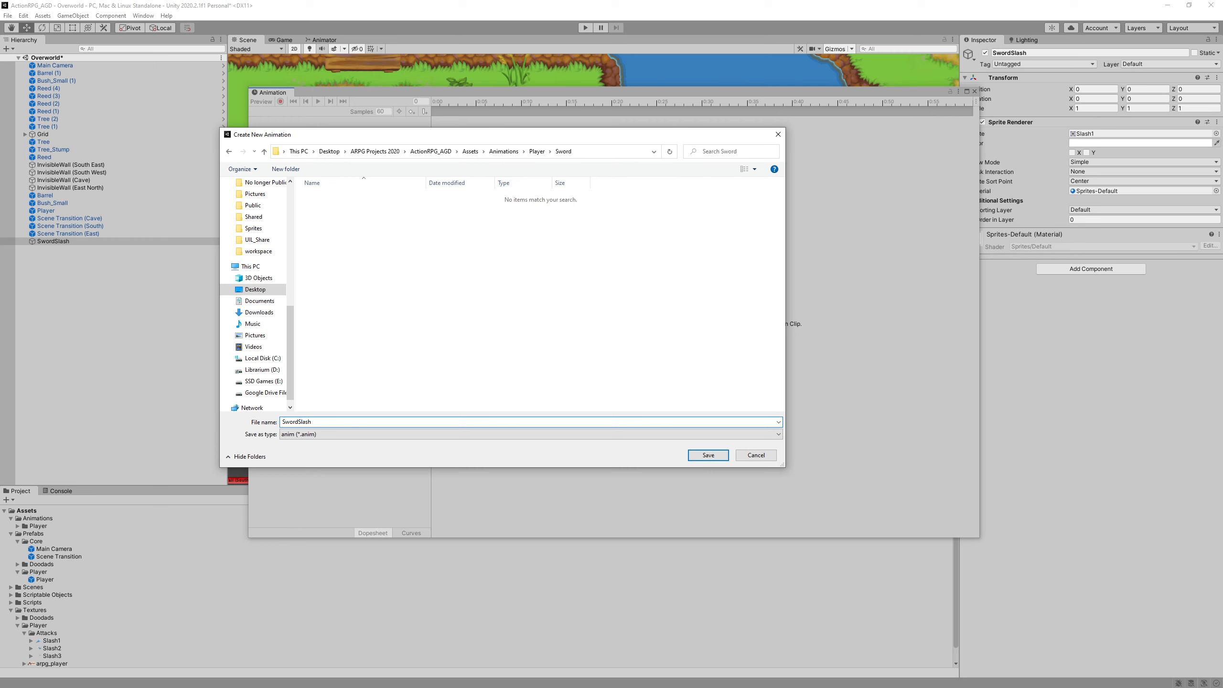
pyautogui.click(701, 455)
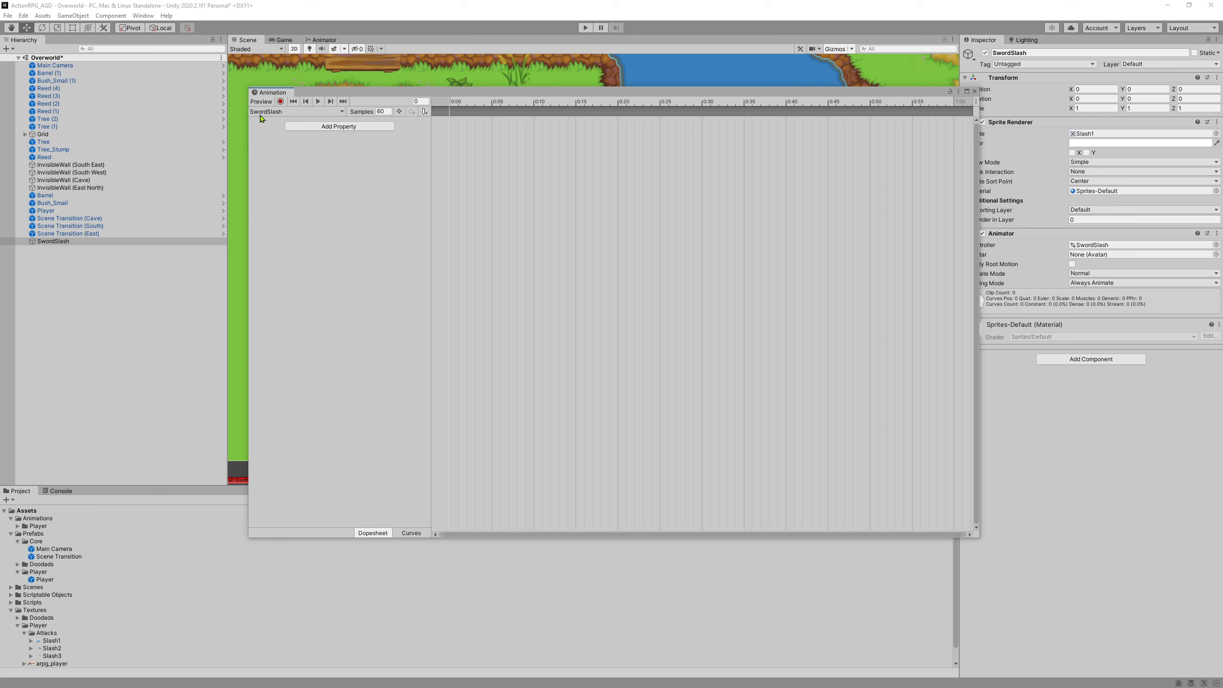
# Step: Set the clip's samples to 12 and place sprite keyframes for Slash1 at 0:00, Slash2 at 0:03 and Slash3 at 0:06
pyautogui.click(378, 111)
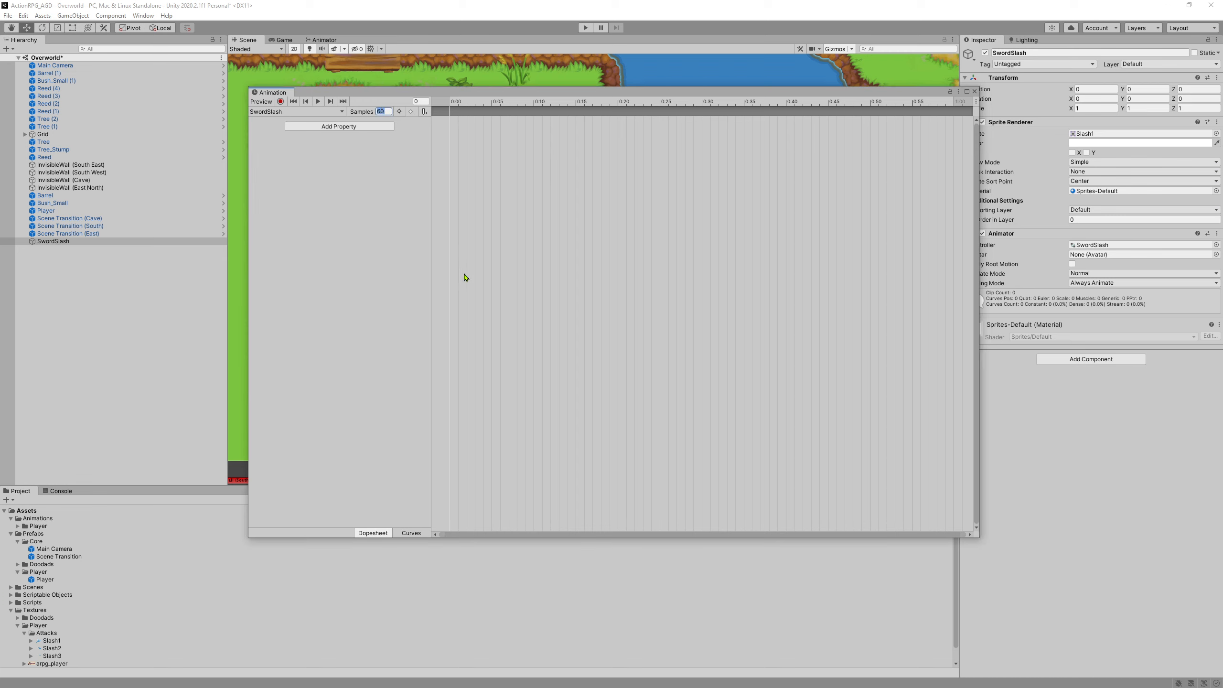
pyautogui.write('12')
pyautogui.press('Return')
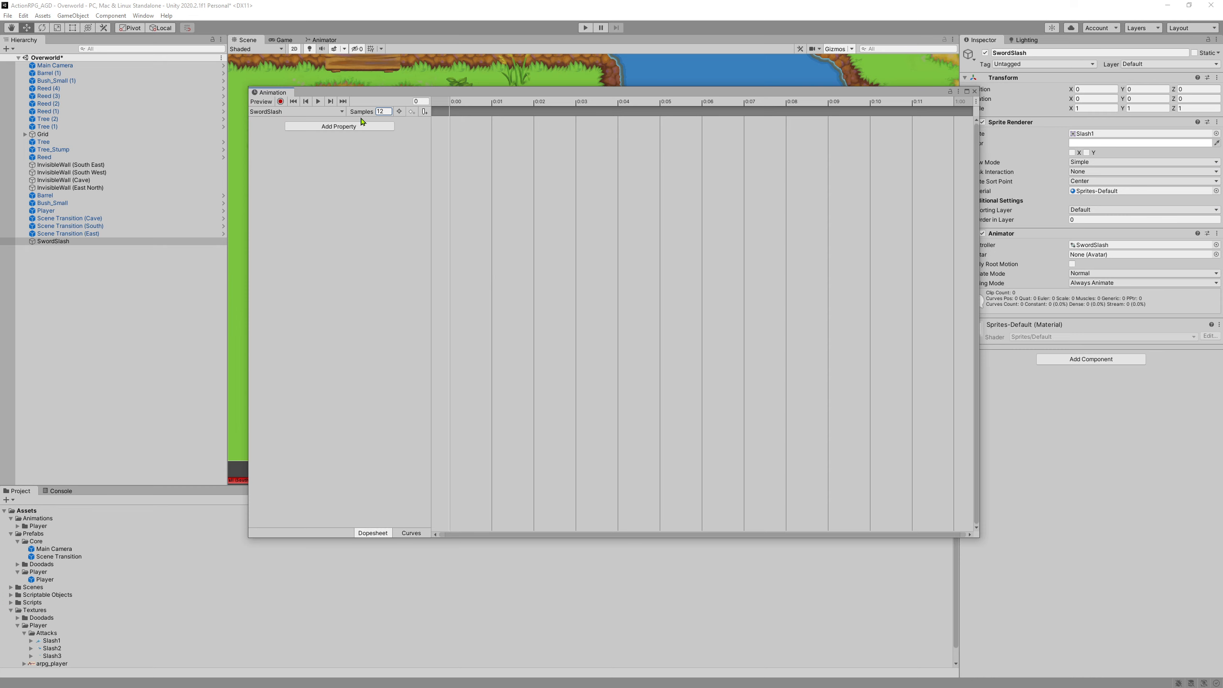
pyautogui.moveTo(44, 649); pyautogui.dragTo(450, 120)
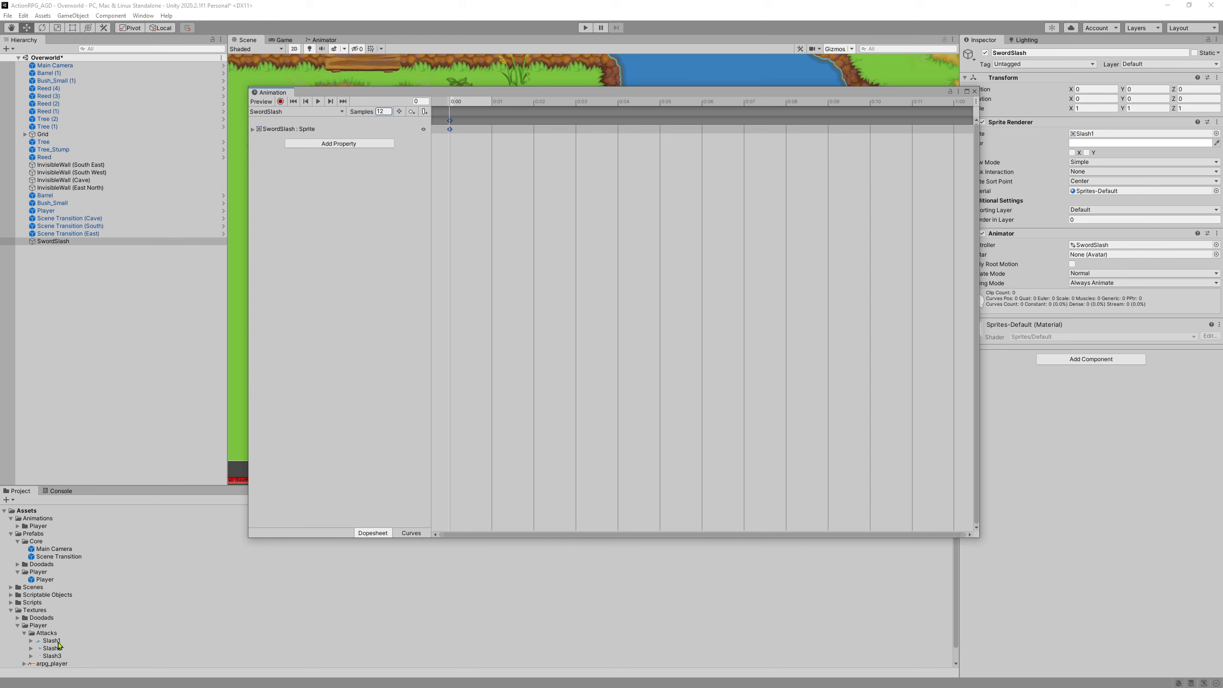
pyautogui.moveTo(62, 652); pyautogui.dragTo(576, 129)
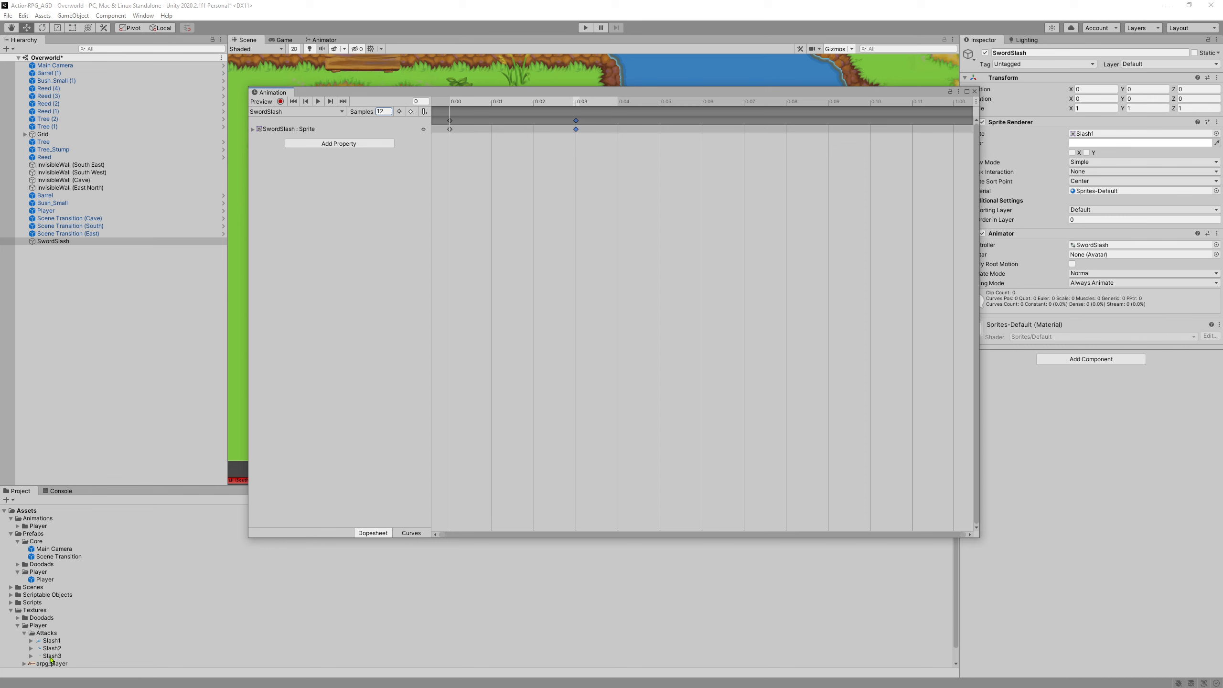
pyautogui.moveTo(51, 658); pyautogui.dragTo(703, 126)
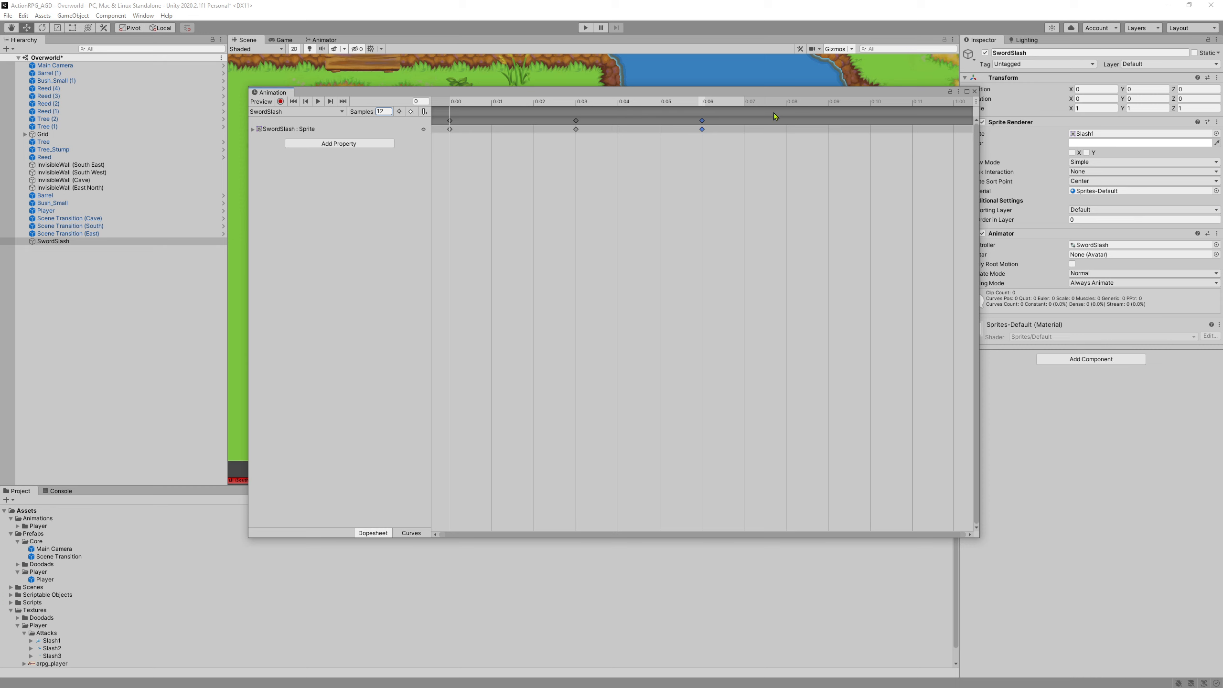
# Step: Add an animation event at 0:09 in the SwordSlash clip and play the animation in the scene
pyautogui.rightClick(825, 116)
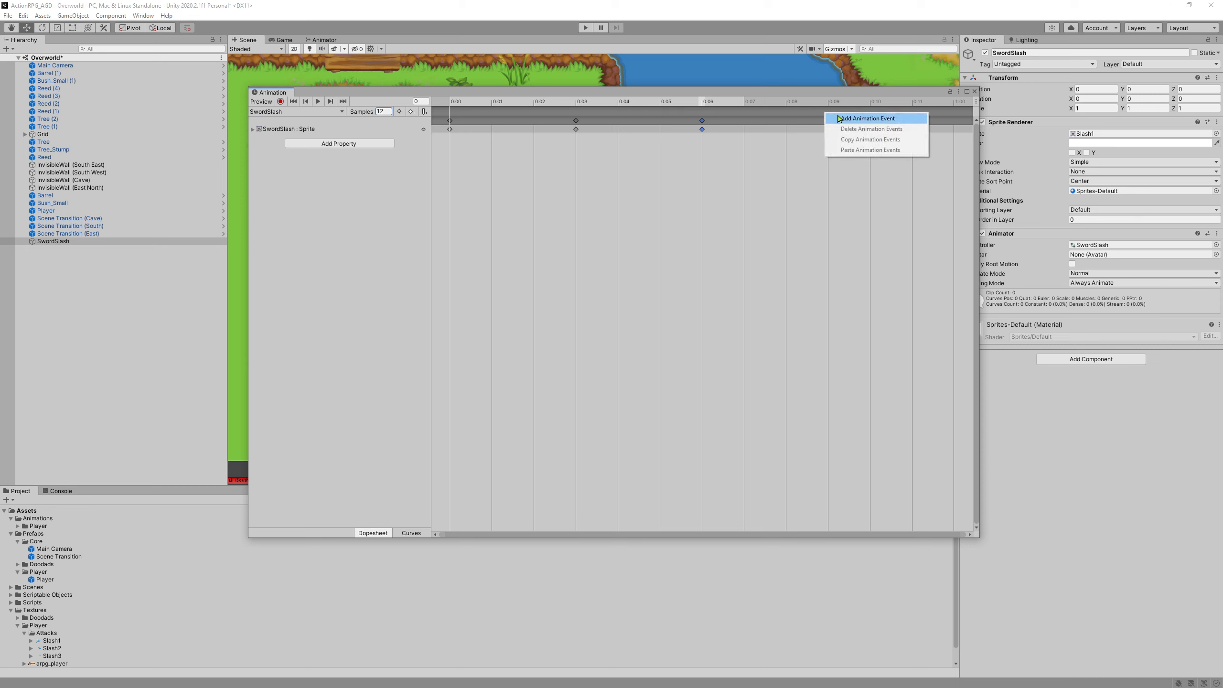
pyautogui.click(838, 118)
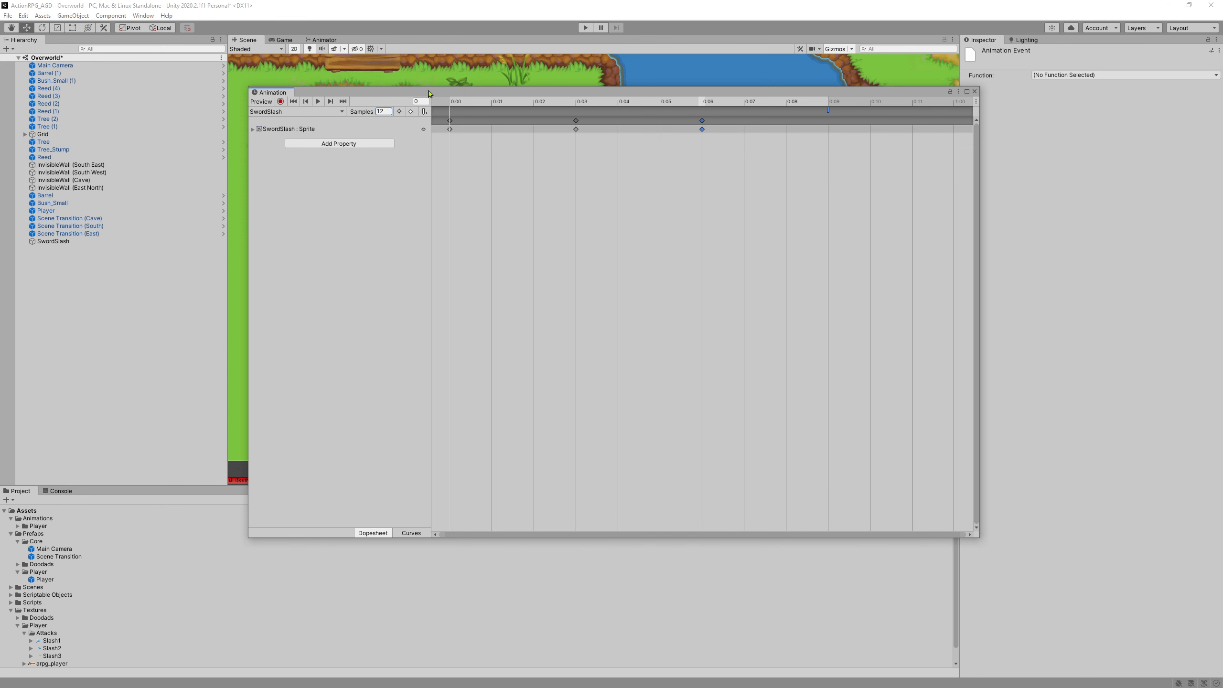
pyautogui.moveTo(429, 93); pyautogui.dragTo(861, 110)
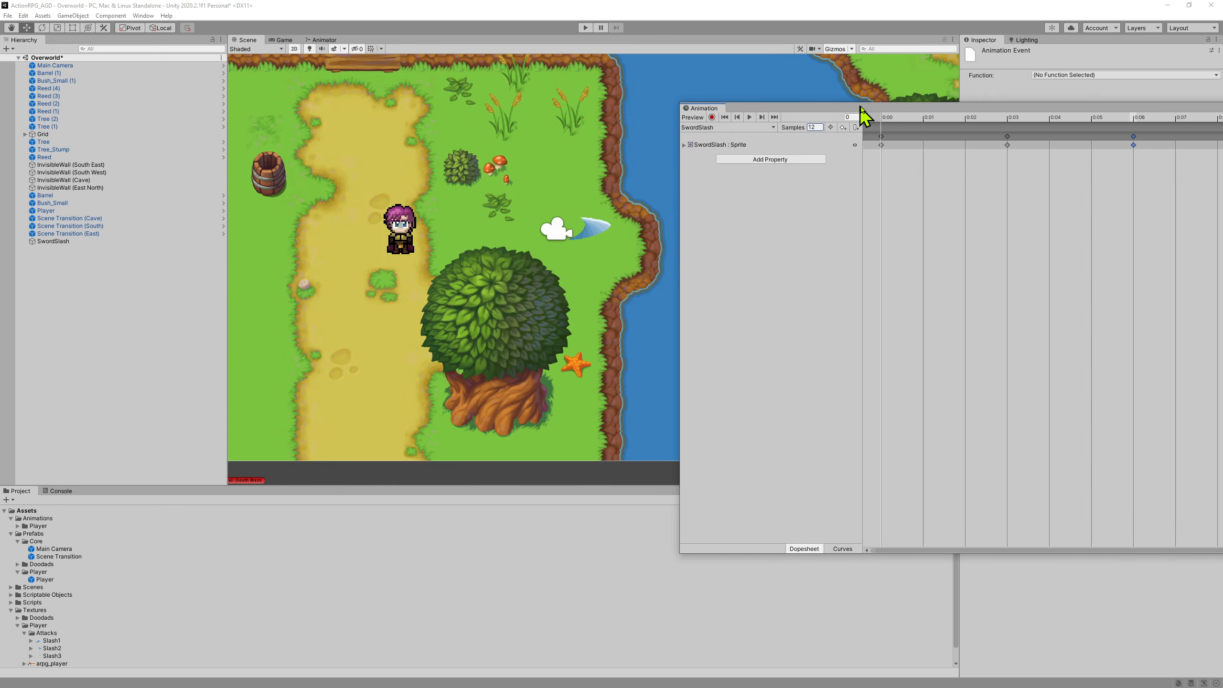
pyautogui.click(751, 117)
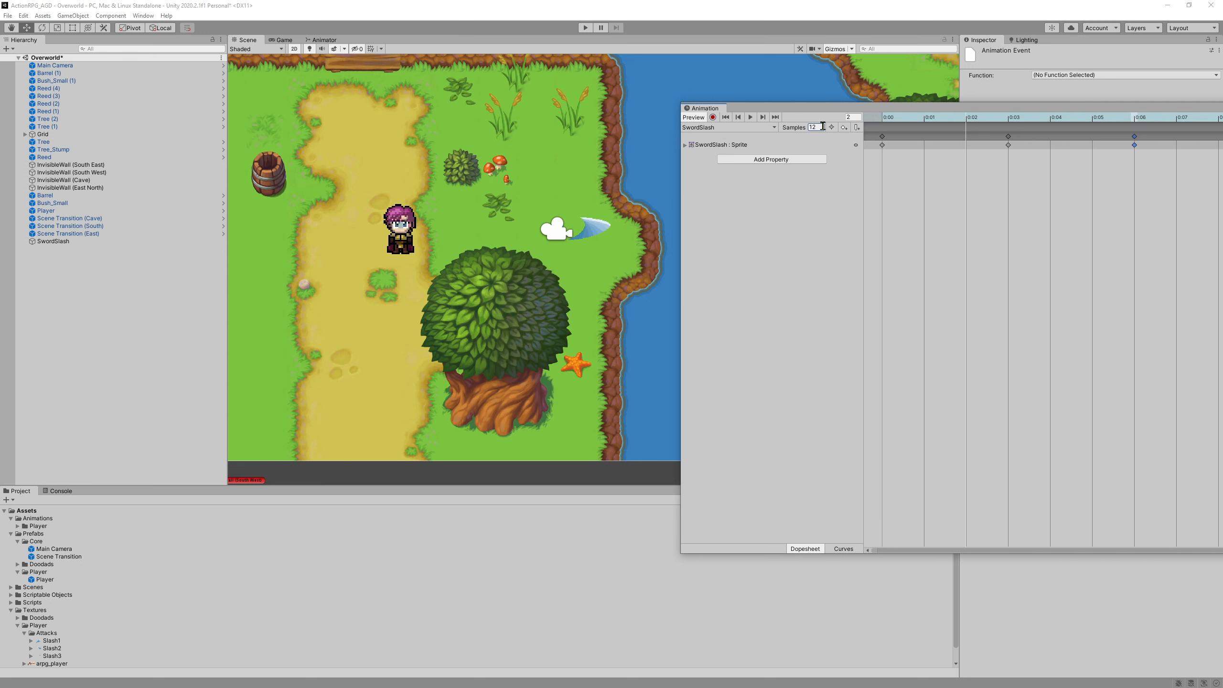
# Step: Retime the Slash2 keyframe to 0:02, the Slash3 keyframe to 0:04 and the animation event to 0:06, and play the clip
pyautogui.moveTo(1012, 151); pyautogui.dragTo(992, 147)
pyautogui.click(1135, 146)
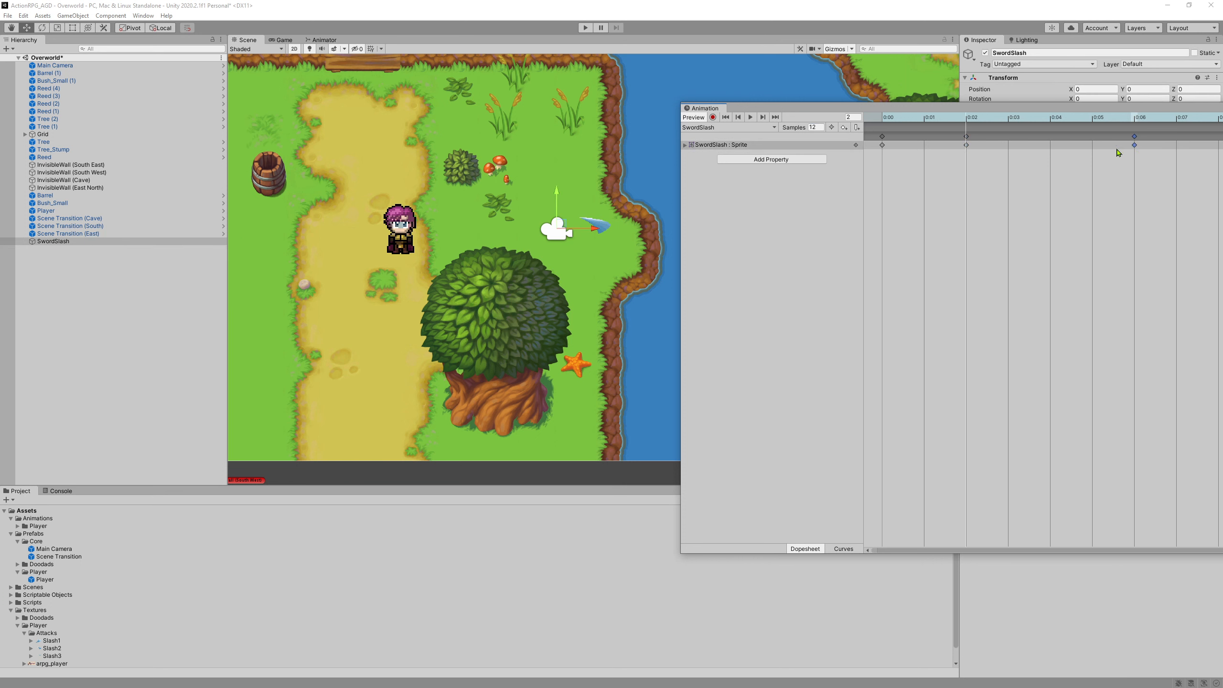
pyautogui.moveTo(1136, 149); pyautogui.dragTo(1028, 114)
pyautogui.click(1149, 129)
pyautogui.moveTo(1149, 129); pyautogui.dragTo(1078, 136)
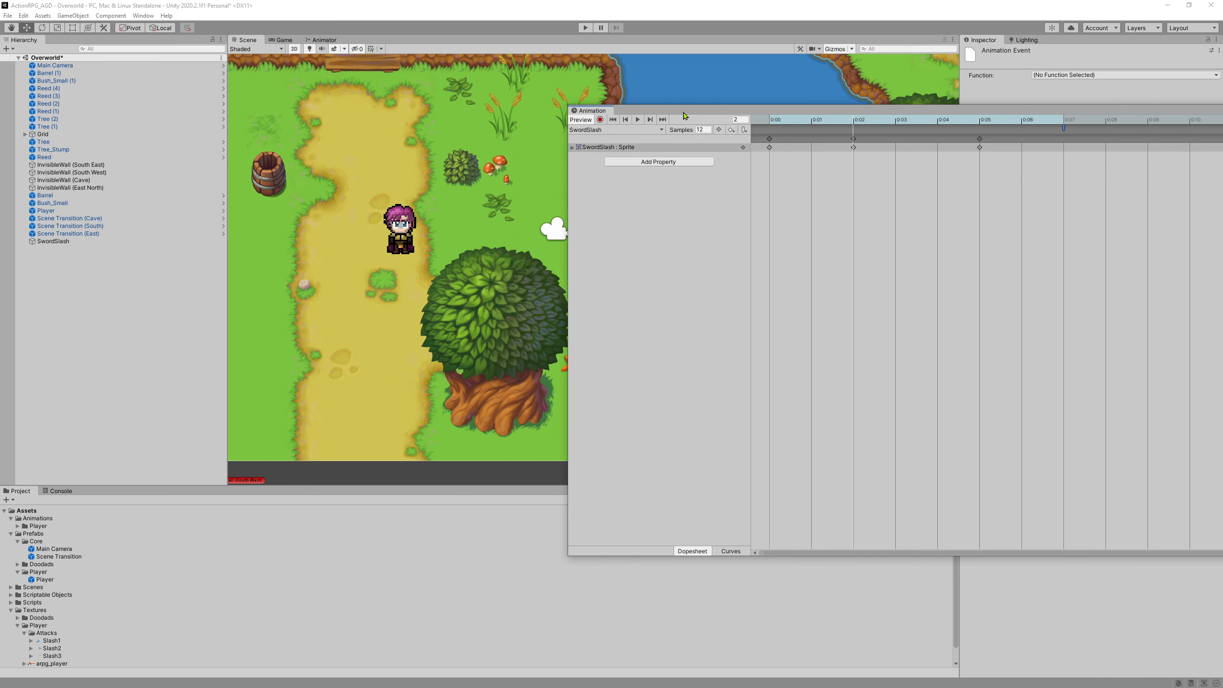
pyautogui.moveTo(684, 114); pyautogui.dragTo(807, 115)
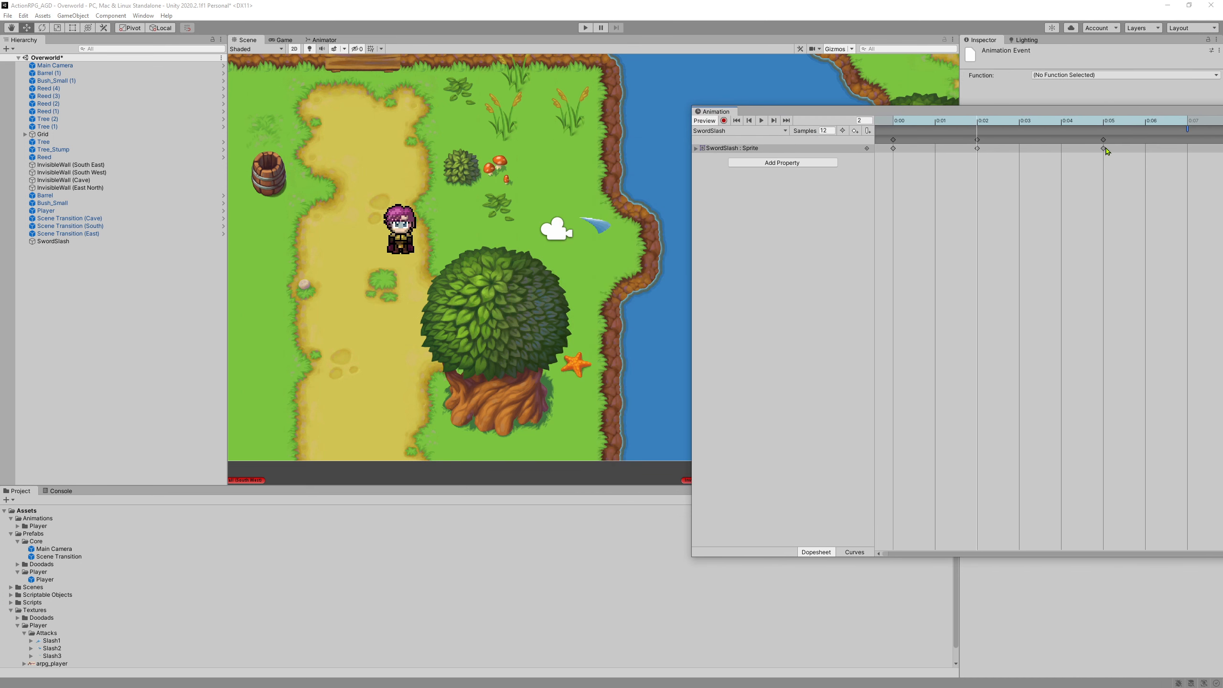
pyautogui.moveTo(1106, 151); pyautogui.dragTo(1064, 151)
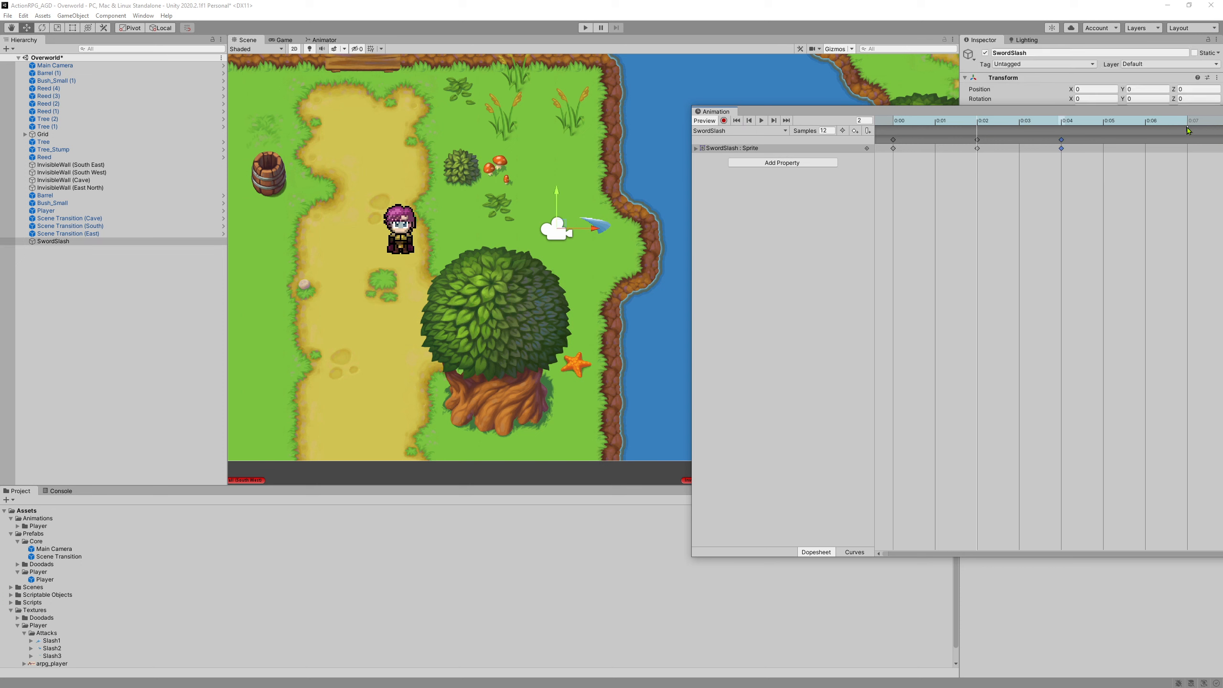
pyautogui.moveTo(1187, 130); pyautogui.dragTo(1161, 133)
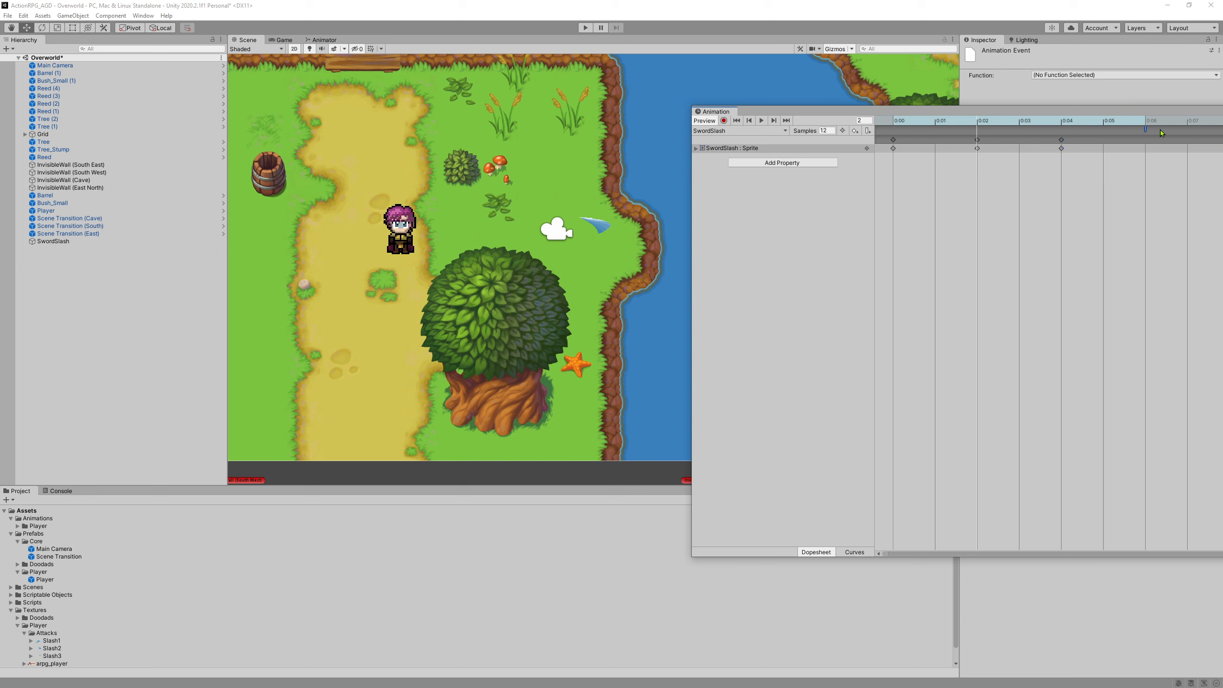
pyautogui.click(761, 120)
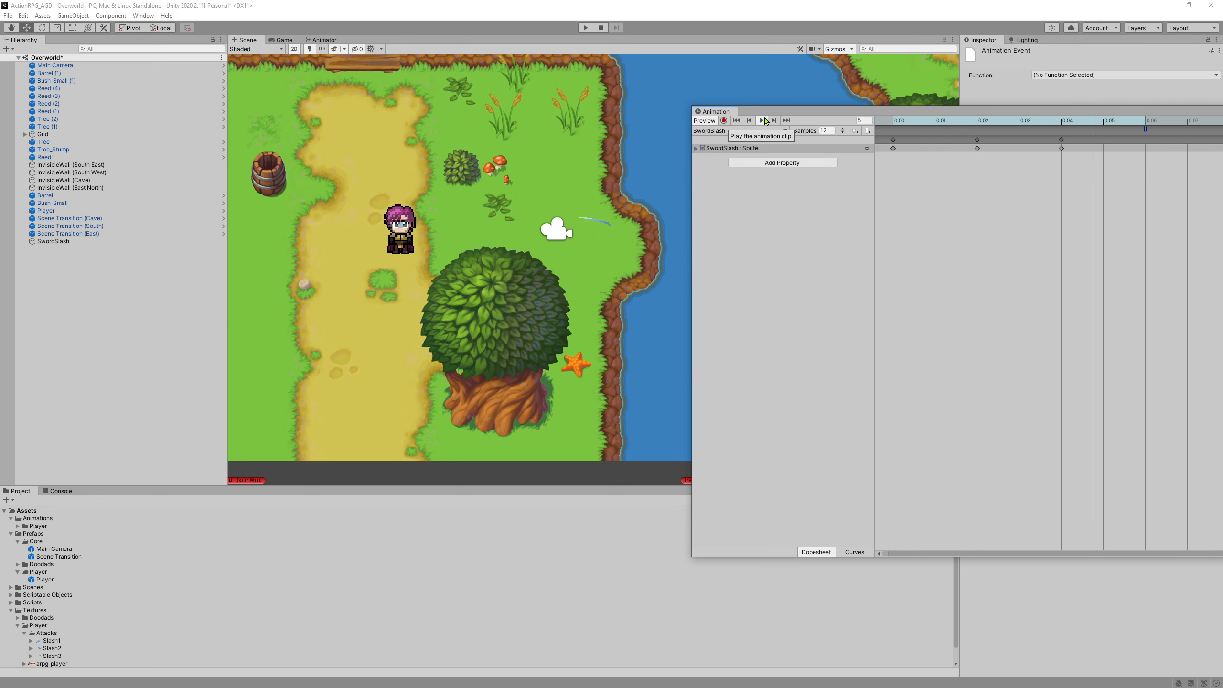
# Step: Enable Ripple editing in the Animation window and shift the Slash2 keyframe to 0:04 along with the Slash3 keyframe to 0:06
pyautogui.moveTo(826, 116); pyautogui.dragTo(299, 140)
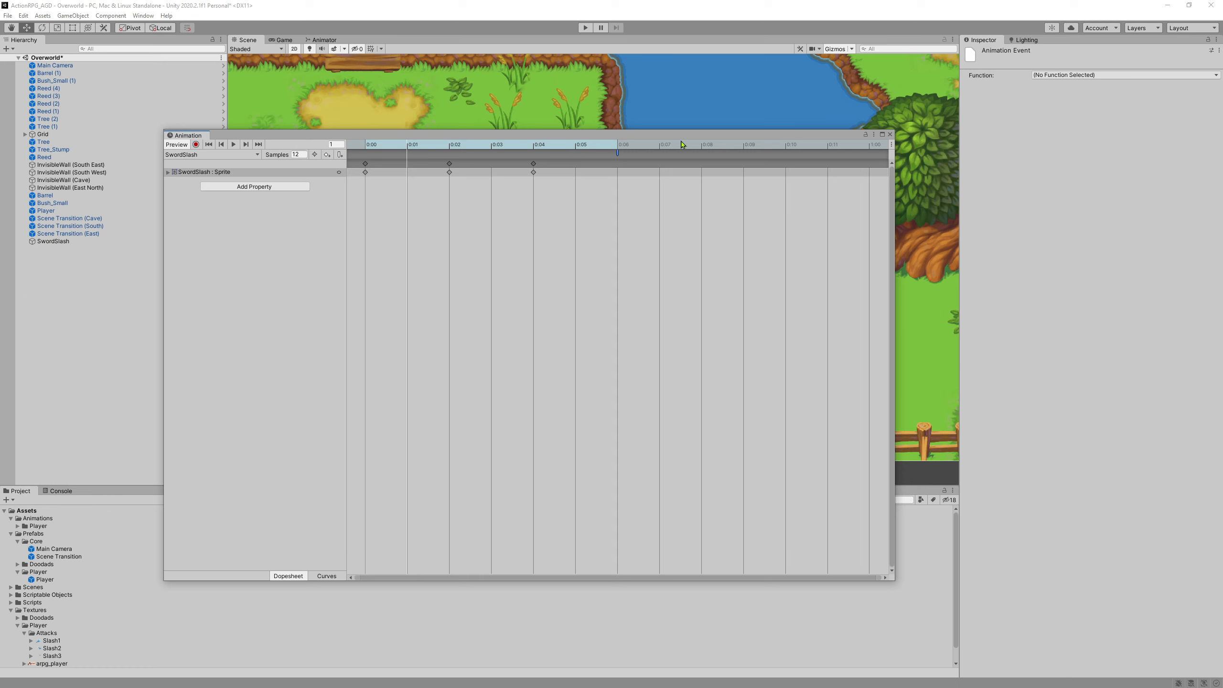
pyautogui.click(445, 201)
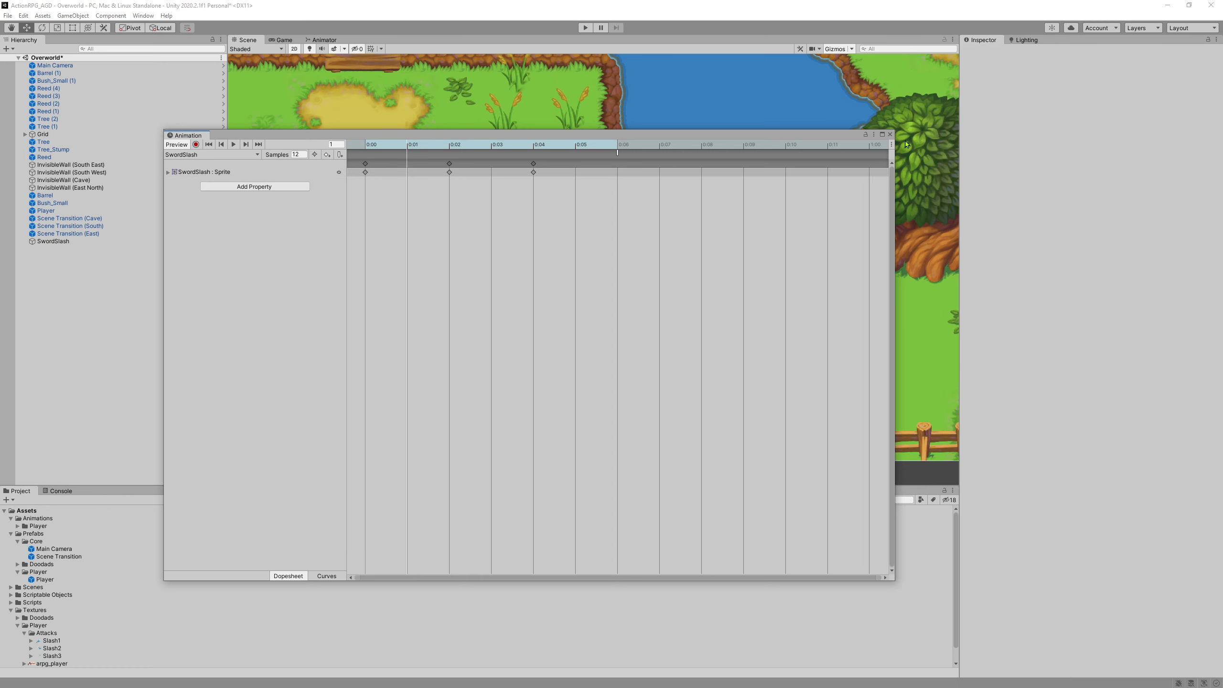
pyautogui.click(890, 146)
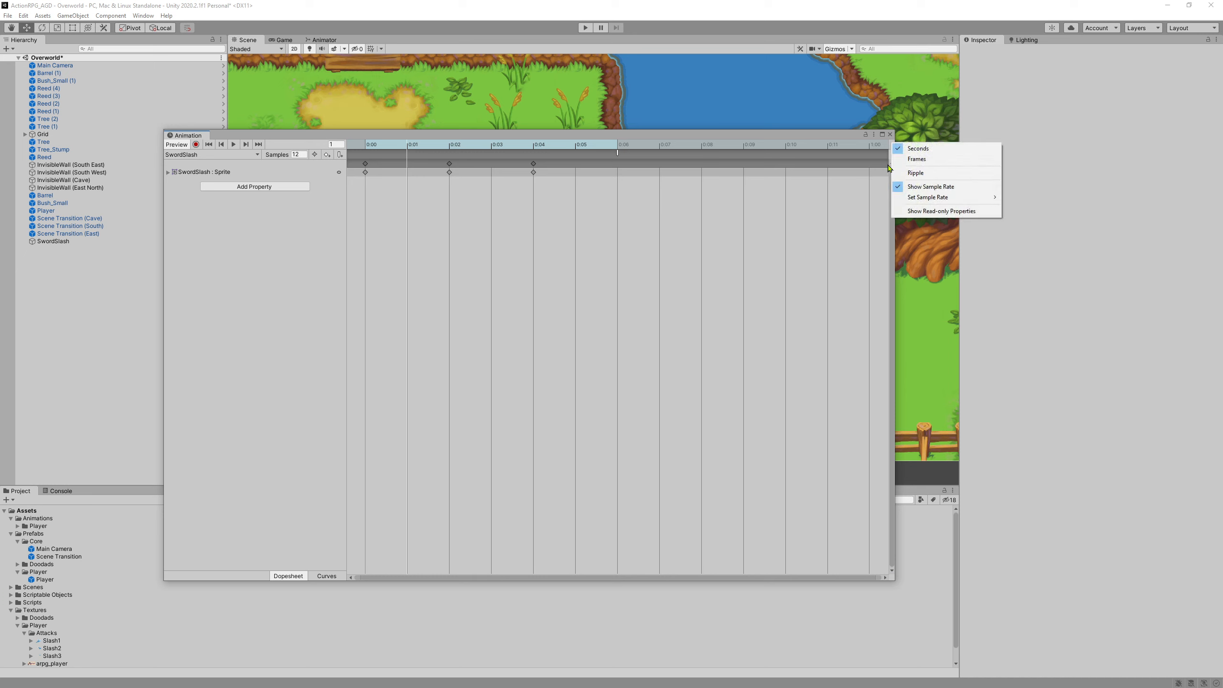
pyautogui.click(938, 173)
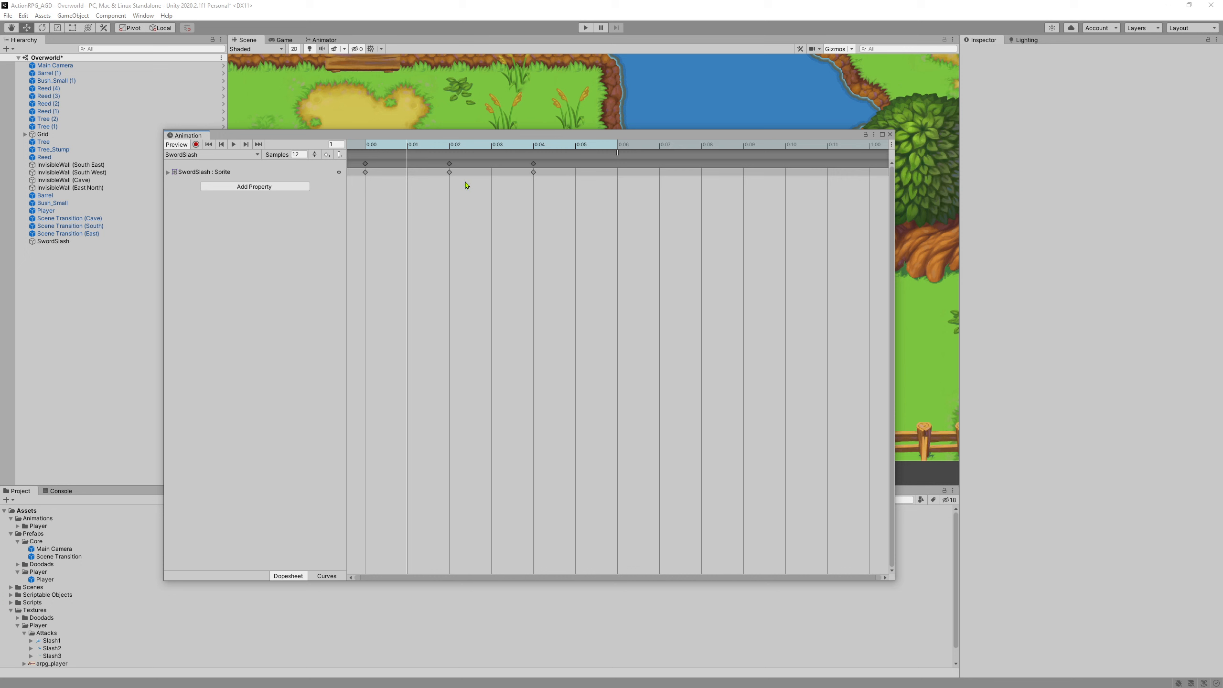
pyautogui.moveTo(449, 172); pyautogui.dragTo(540, 191)
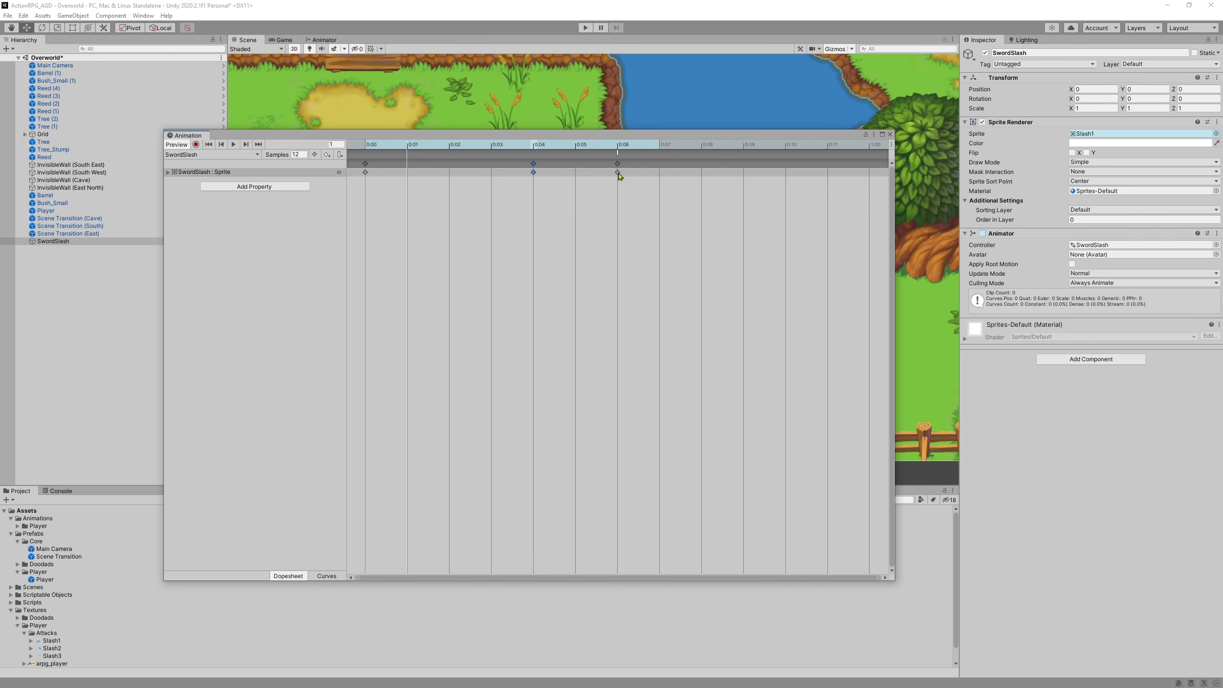
# Step: Shift the Slash2 keyframe back to 0:02 and the Slash3 keyframe to 0:04, and turn off Ripple editing
pyautogui.moveTo(620, 176); pyautogui.dragTo(534, 182)
pyautogui.click(891, 145)
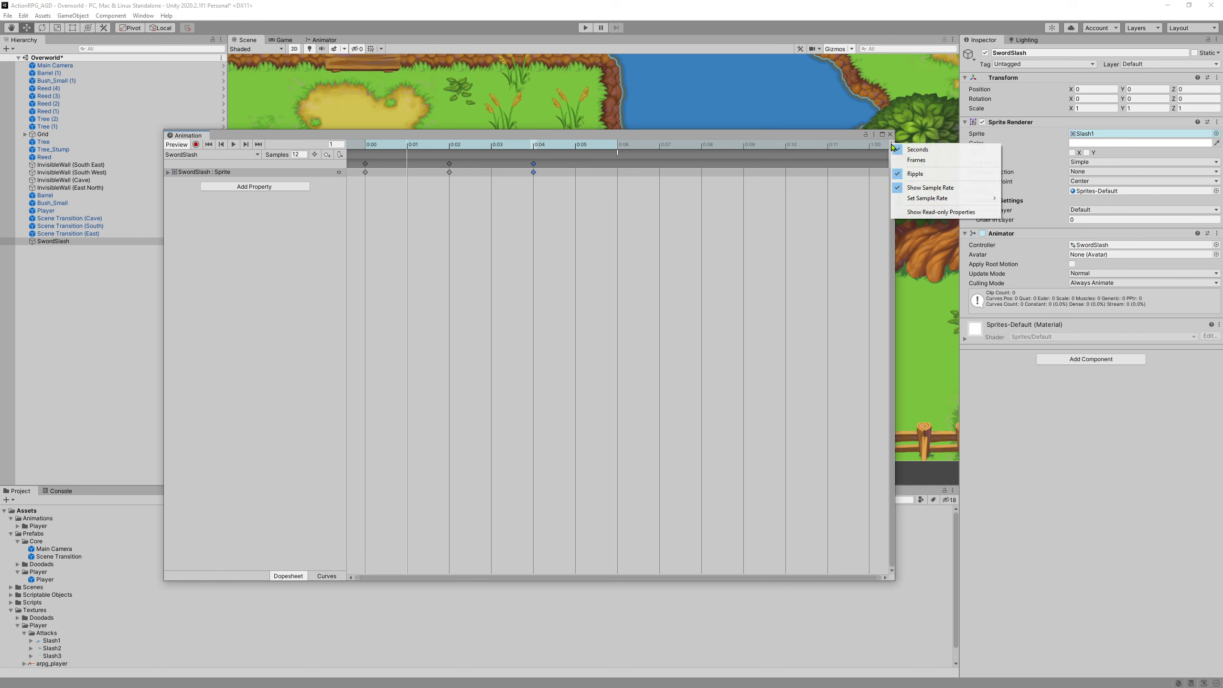
pyautogui.click(900, 176)
pyautogui.moveTo(450, 178)
pyautogui.mouseDown()
pyautogui.moveTo(528, 178)
pyautogui.moveTo(466, 173)
pyautogui.mouseUp()
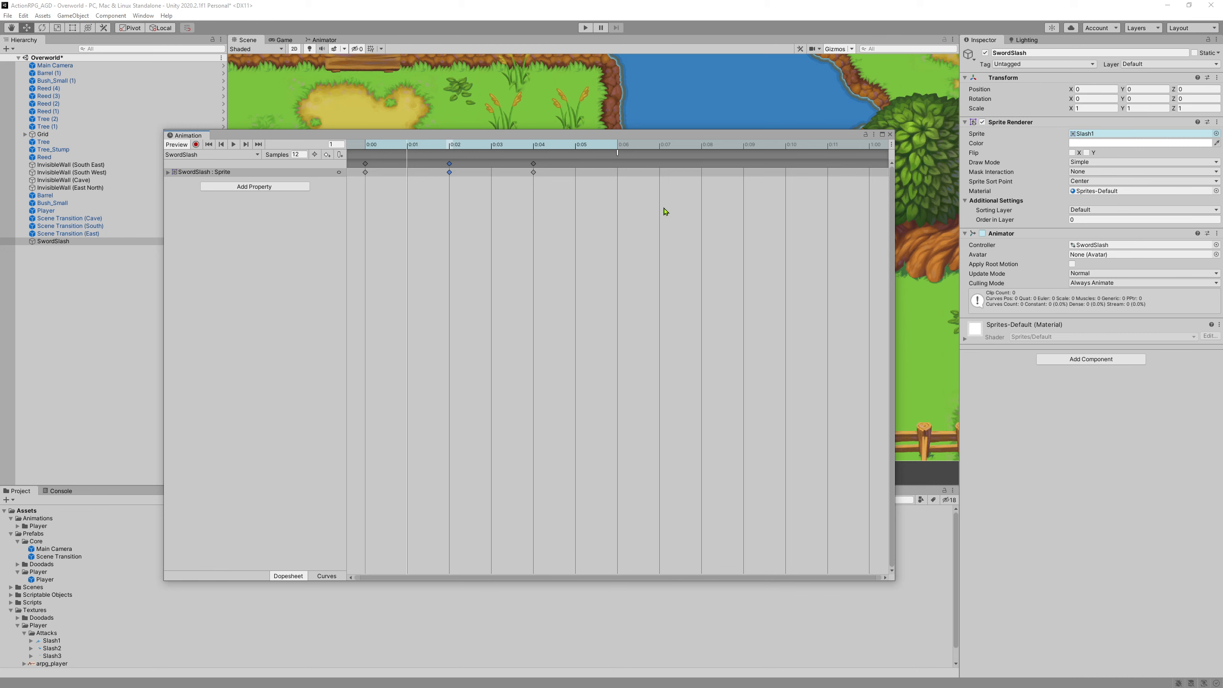
pyautogui.click(437, 205)
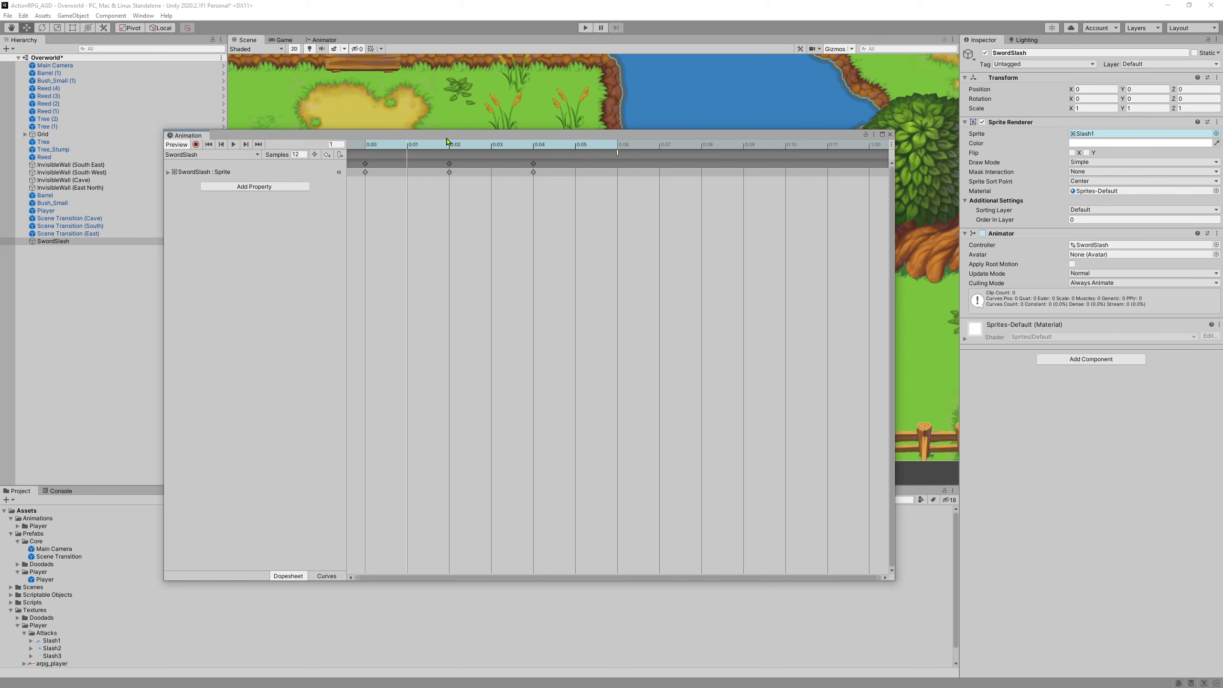
# Step: Preview the clip in the scene and retime the Slash2 keyframe to 0:03, Slash3 to 0:05 and the animation event to 0:07
pyautogui.moveTo(447, 141); pyautogui.dragTo(753, 239)
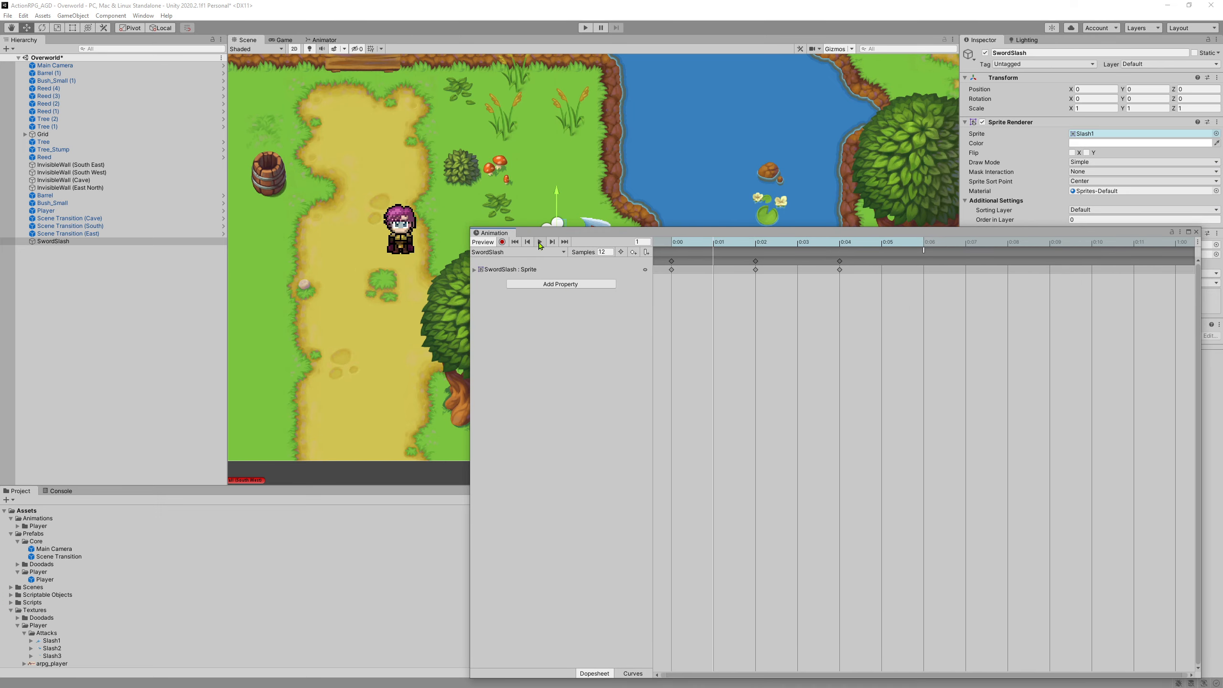
pyautogui.click(539, 242)
pyautogui.moveTo(600, 236); pyautogui.dragTo(578, 301)
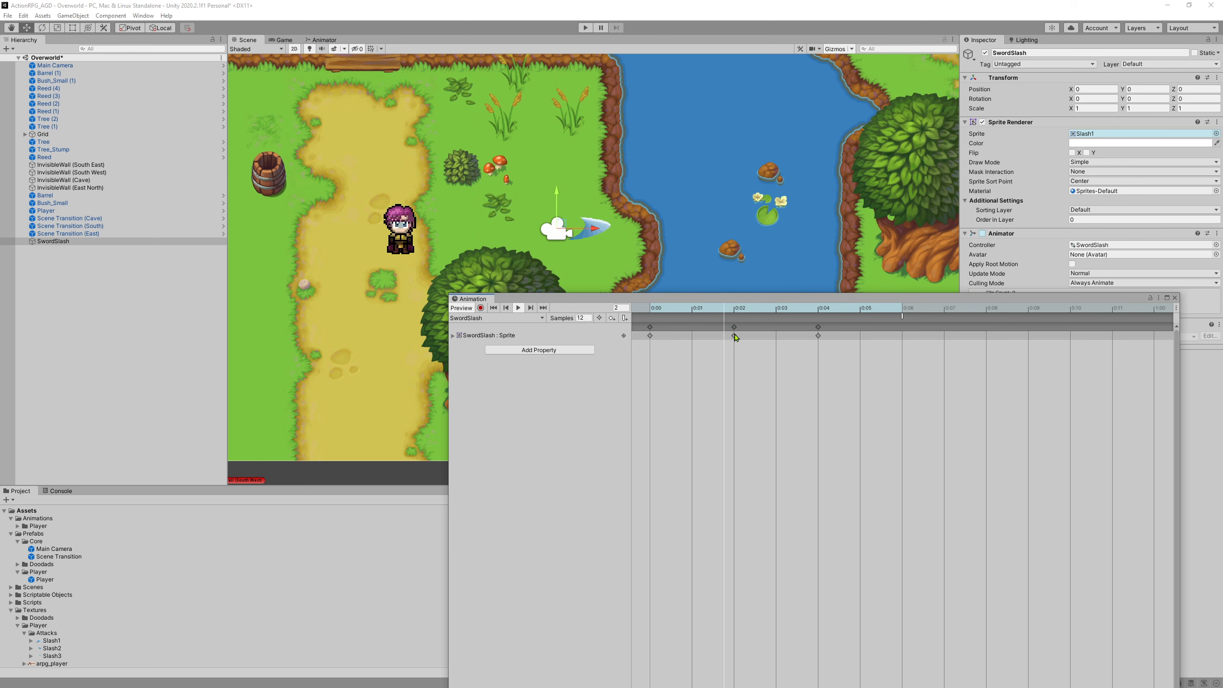
pyautogui.moveTo(735, 337); pyautogui.dragTo(855, 339)
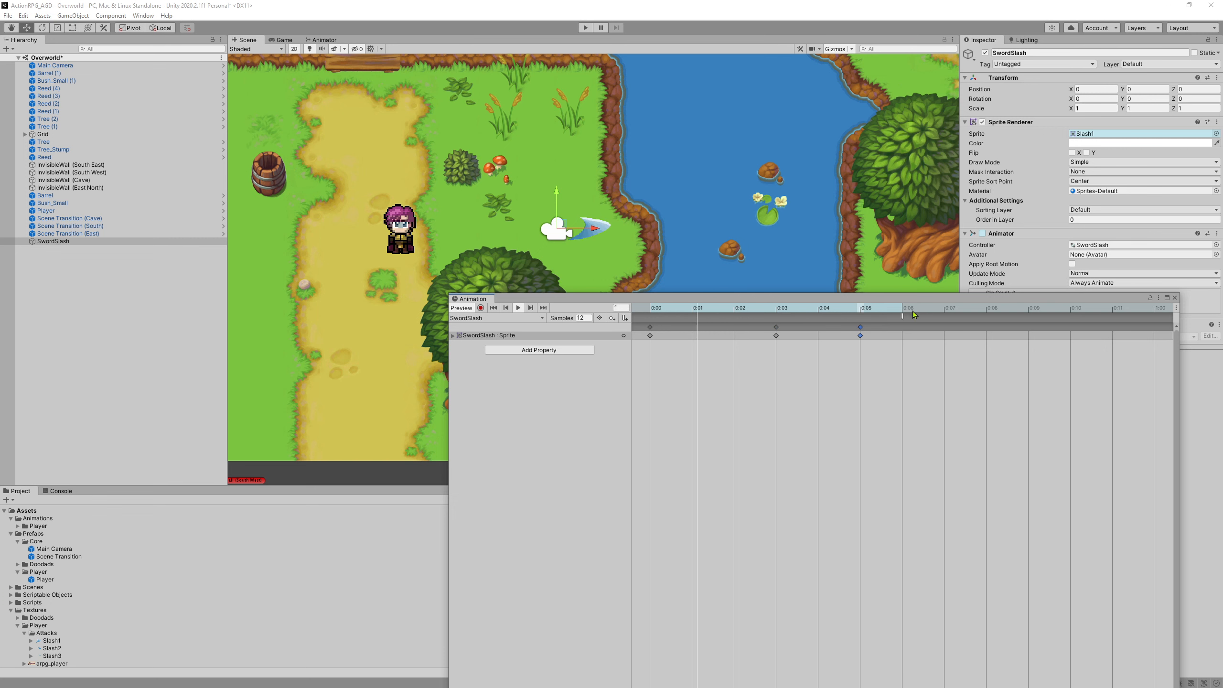
pyautogui.doubleClick(943, 316)
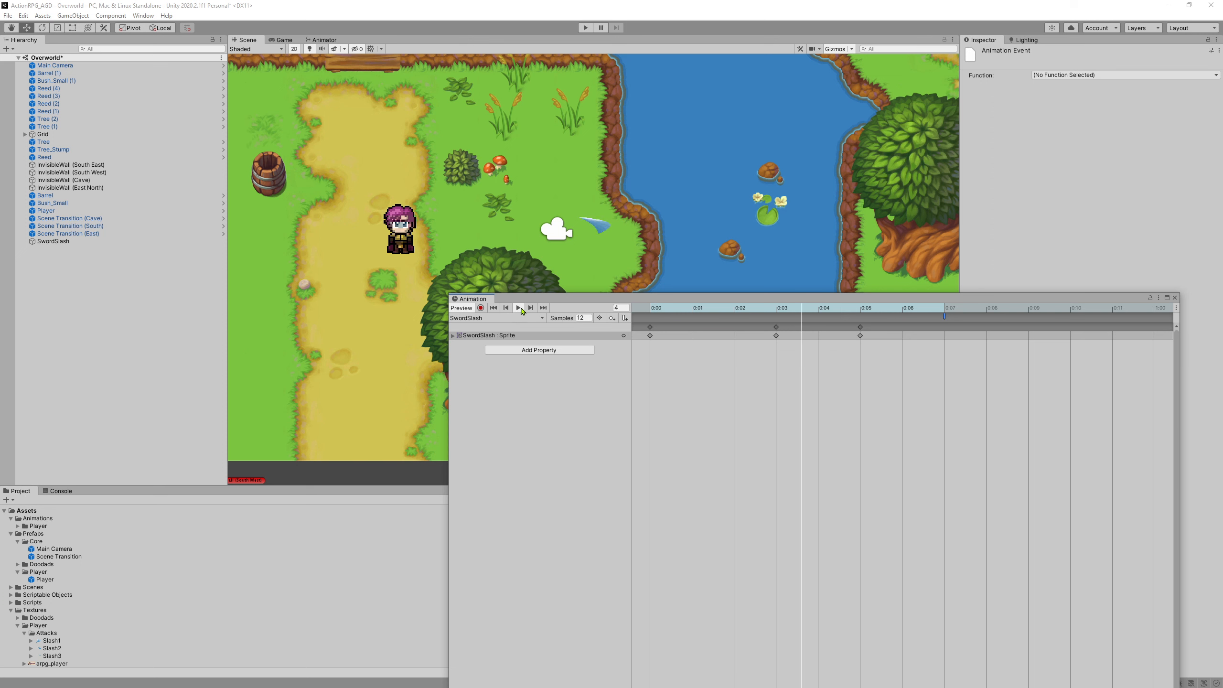
pyautogui.click(1174, 298)
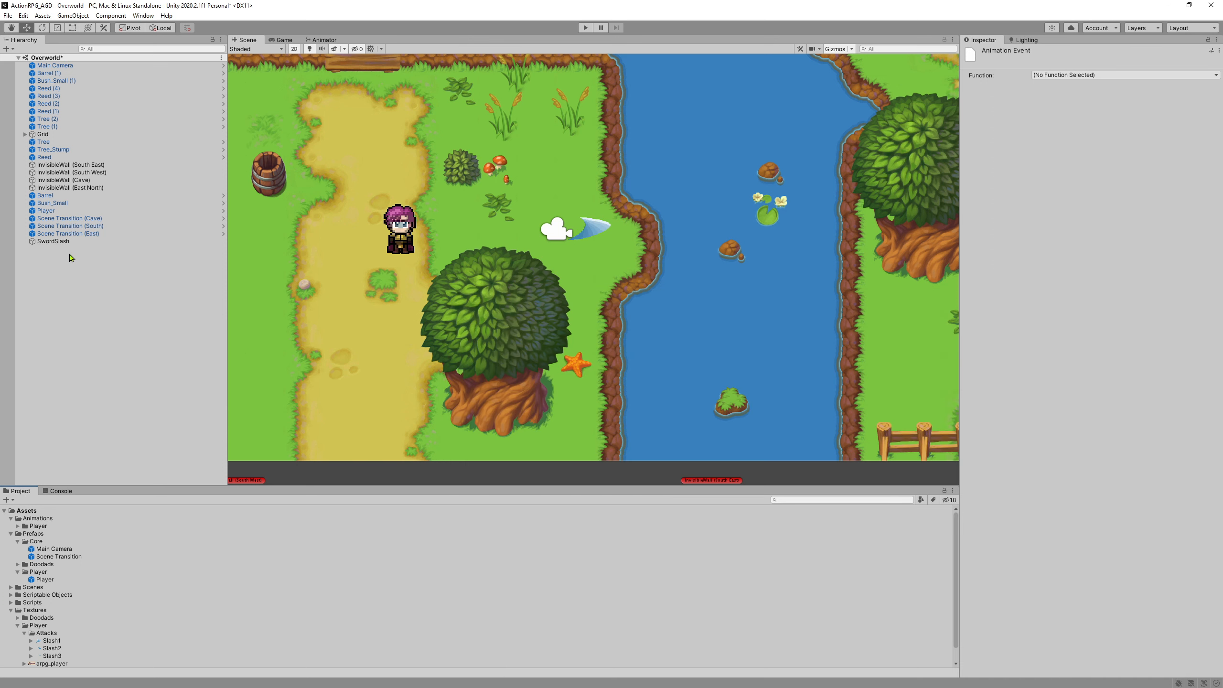
# Step: Inspect the SwordSlash state and its default transition from Entry in the SwordSlash object's animator controller
pyautogui.click(54, 241)
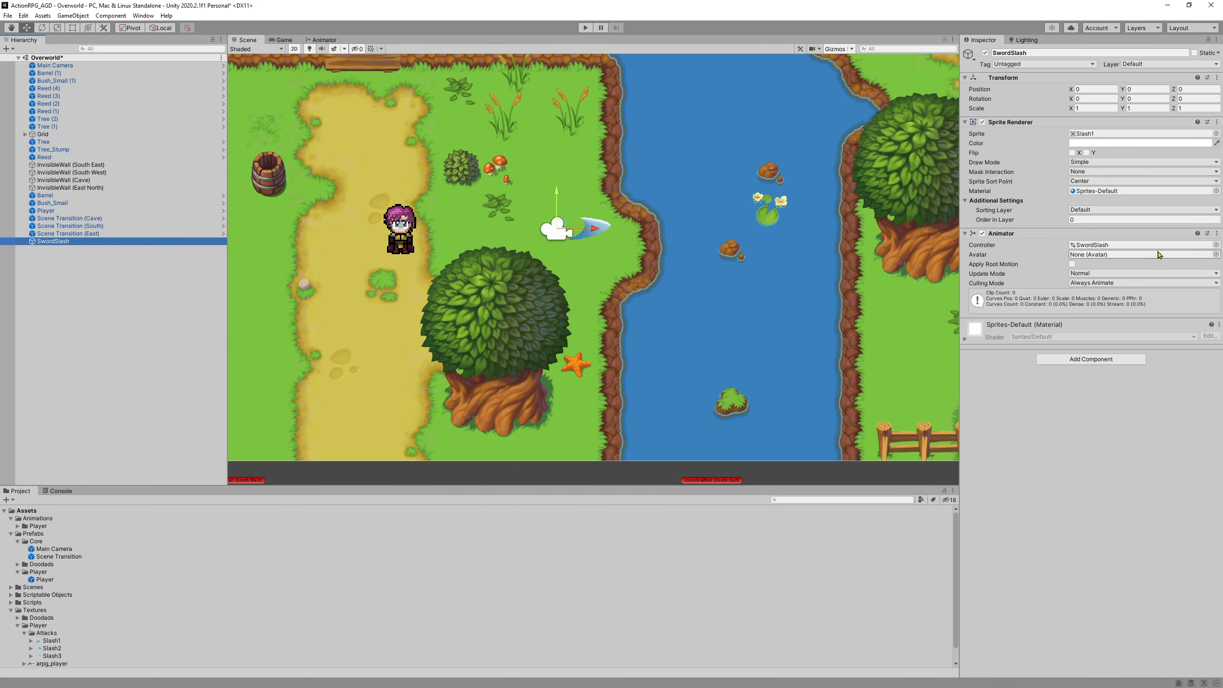
pyautogui.click(322, 40)
pyautogui.moveTo(647, 236); pyautogui.dragTo(697, 237)
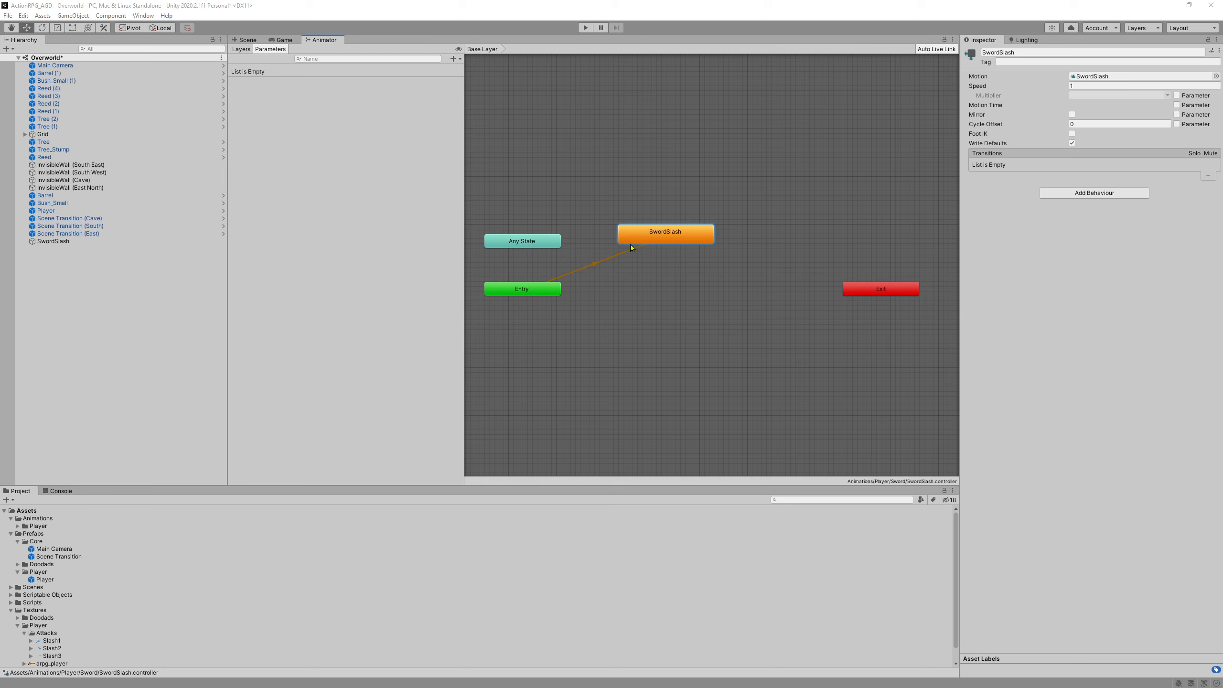
pyautogui.click(596, 264)
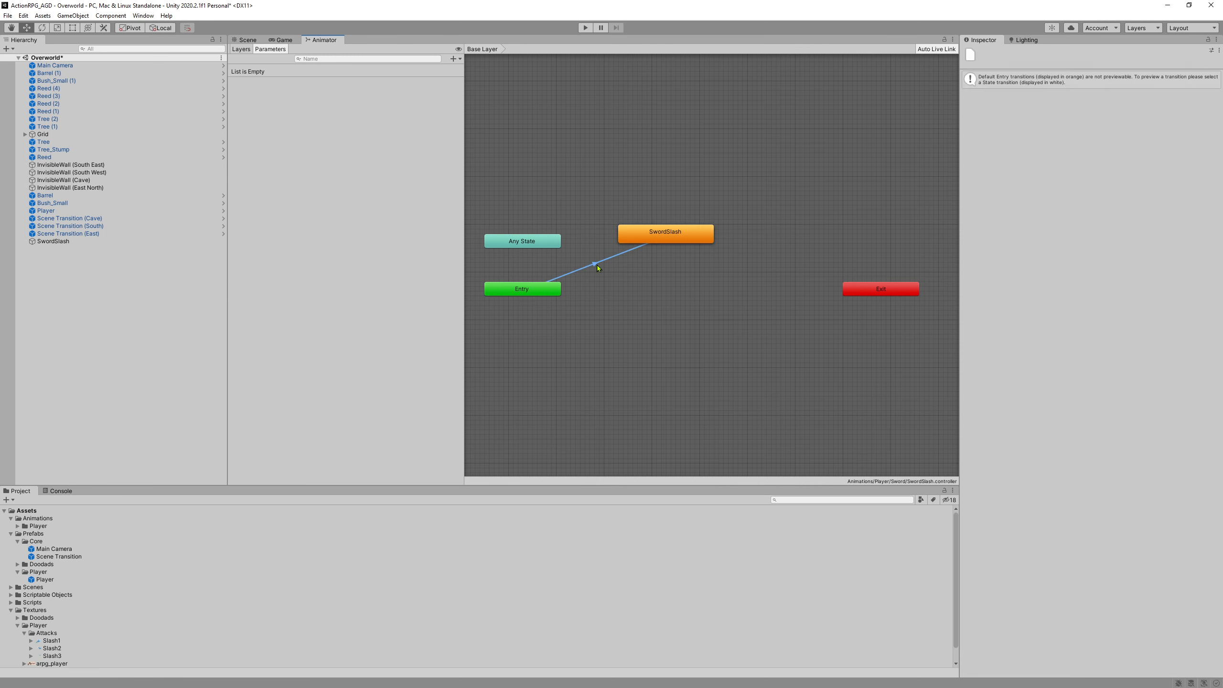
pyautogui.click(646, 237)
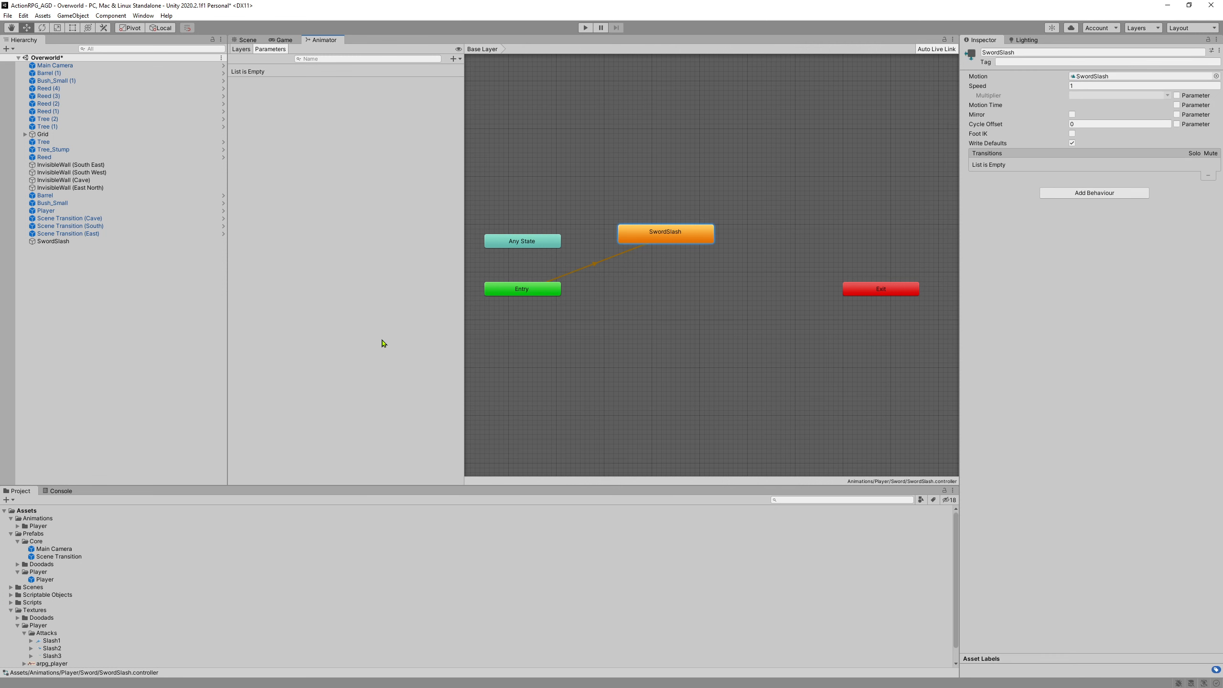
# Step: Turn off Loop Time for the SwordSlash animation clip in the Animations/Player/Sword folder
pyautogui.click(18, 526)
pyautogui.click(25, 534)
pyautogui.click(24, 534)
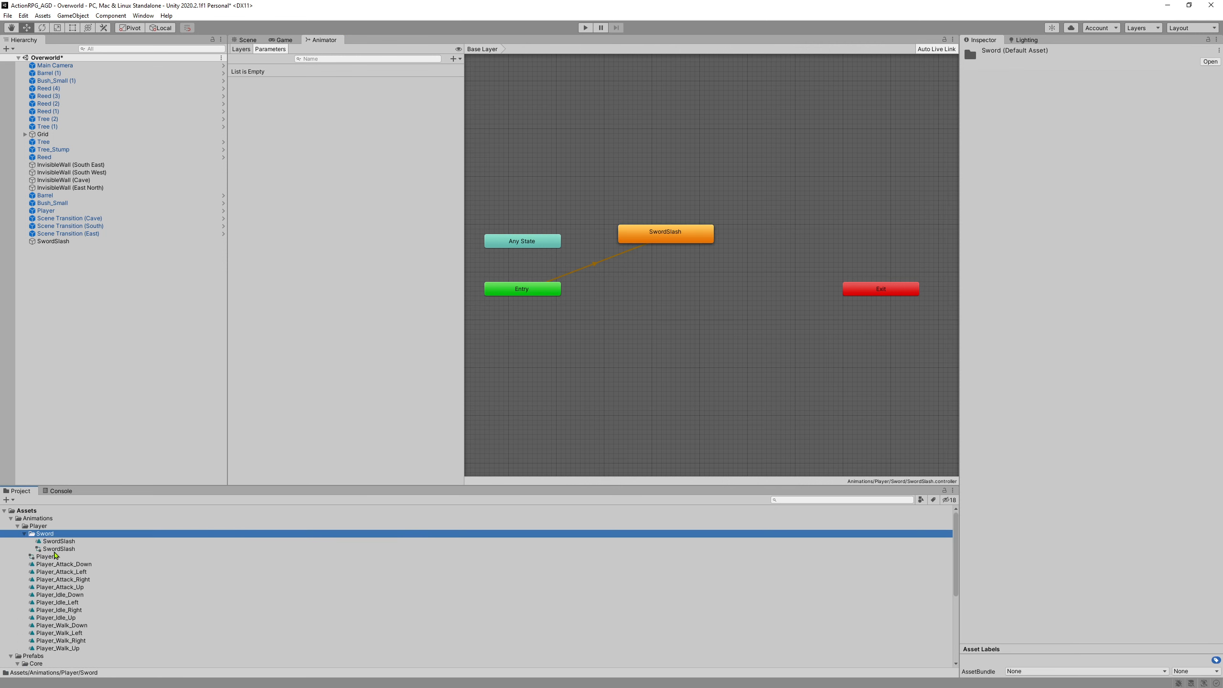
pyautogui.click(62, 543)
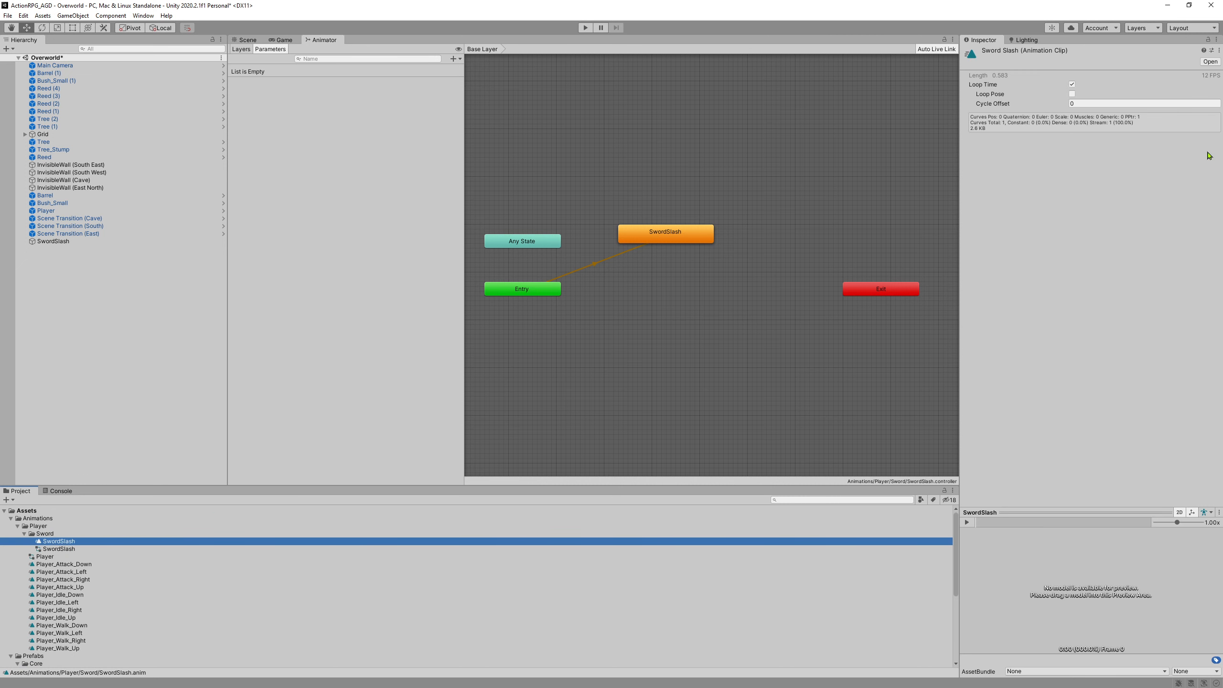
pyautogui.click(247, 40)
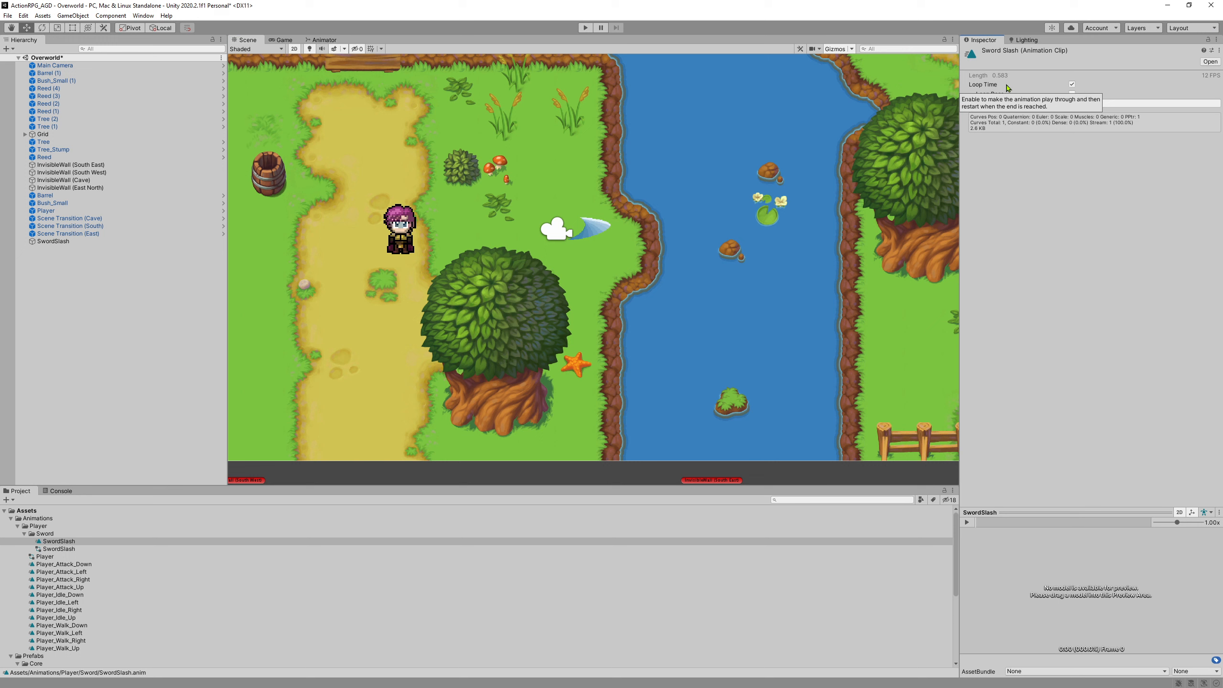
pyautogui.click(1072, 85)
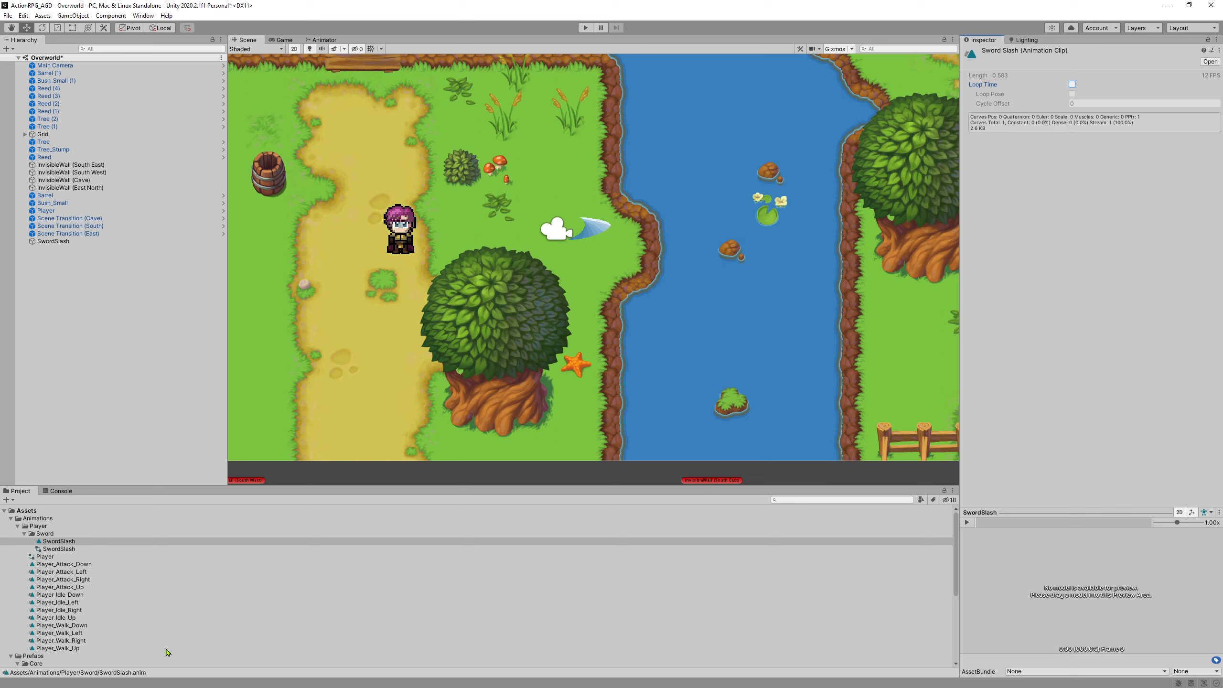
# Step: Preview the SwordSlash object's clip in the Animation window and test the slash by running the game
pyautogui.click(143, 15)
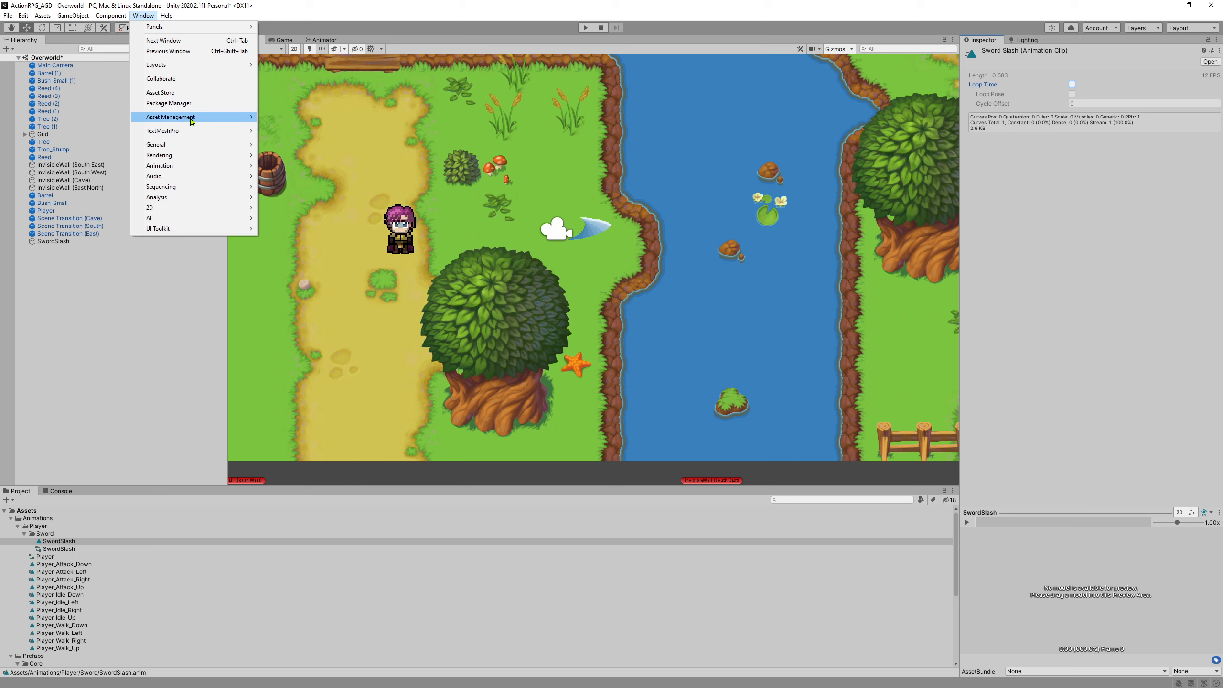
pyautogui.moveTo(231, 207)
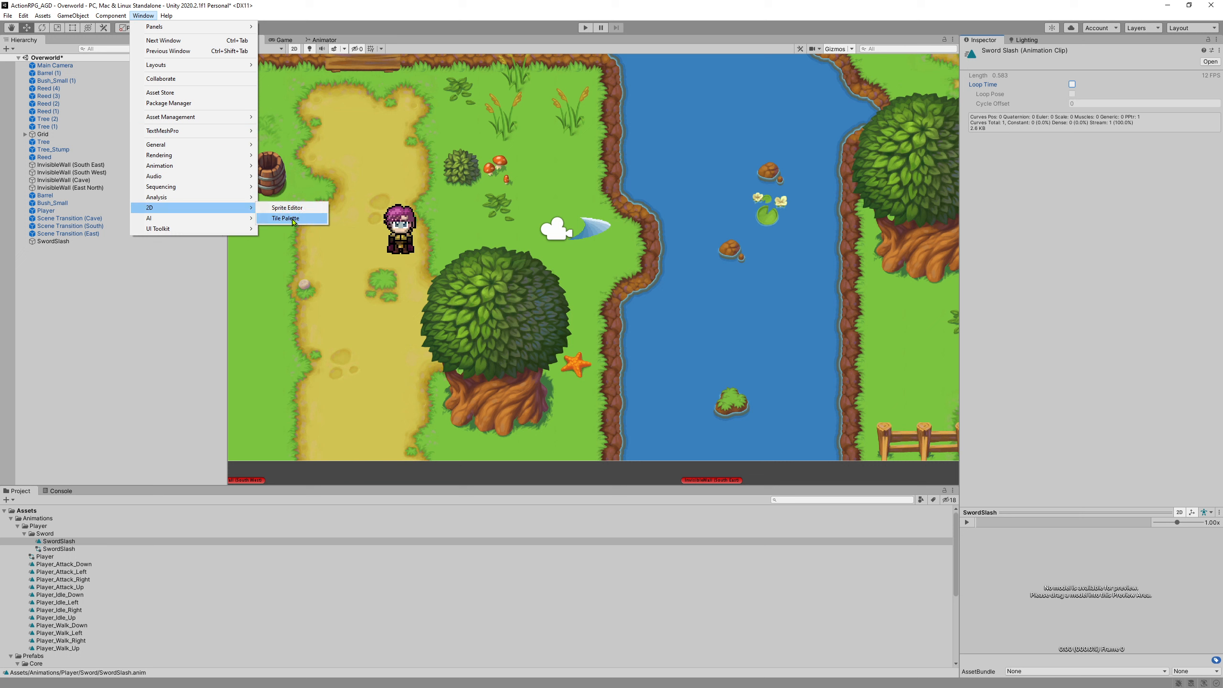
pyautogui.moveTo(226, 168)
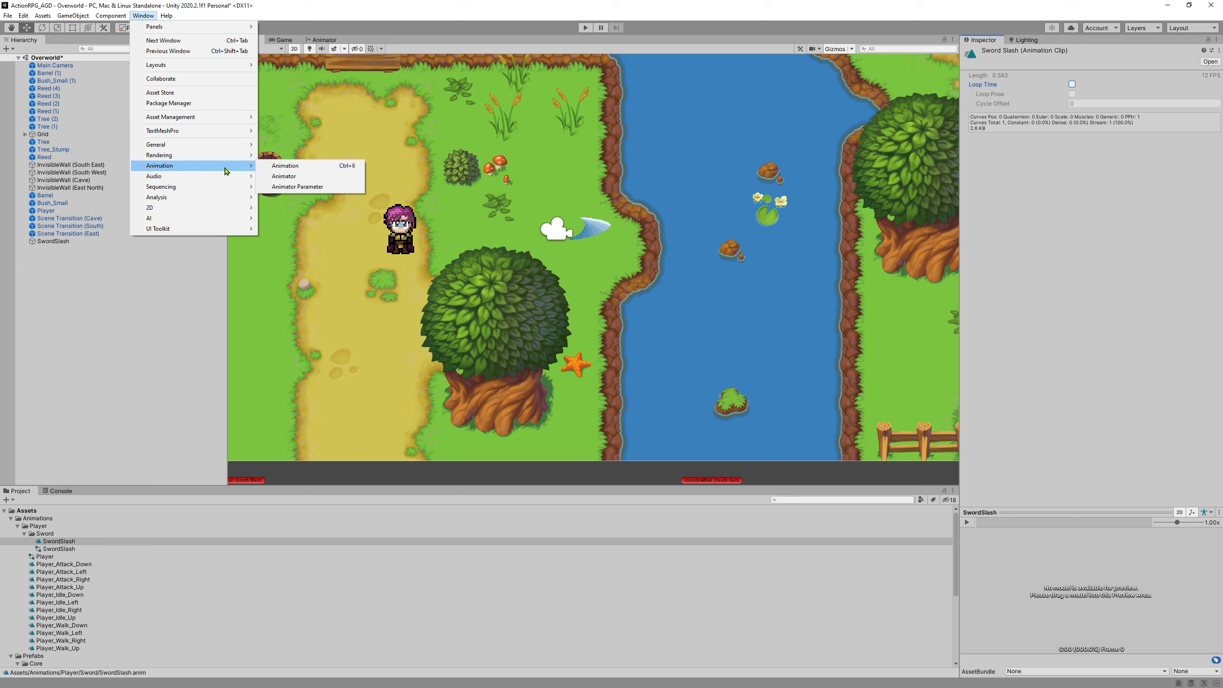
pyautogui.click(289, 166)
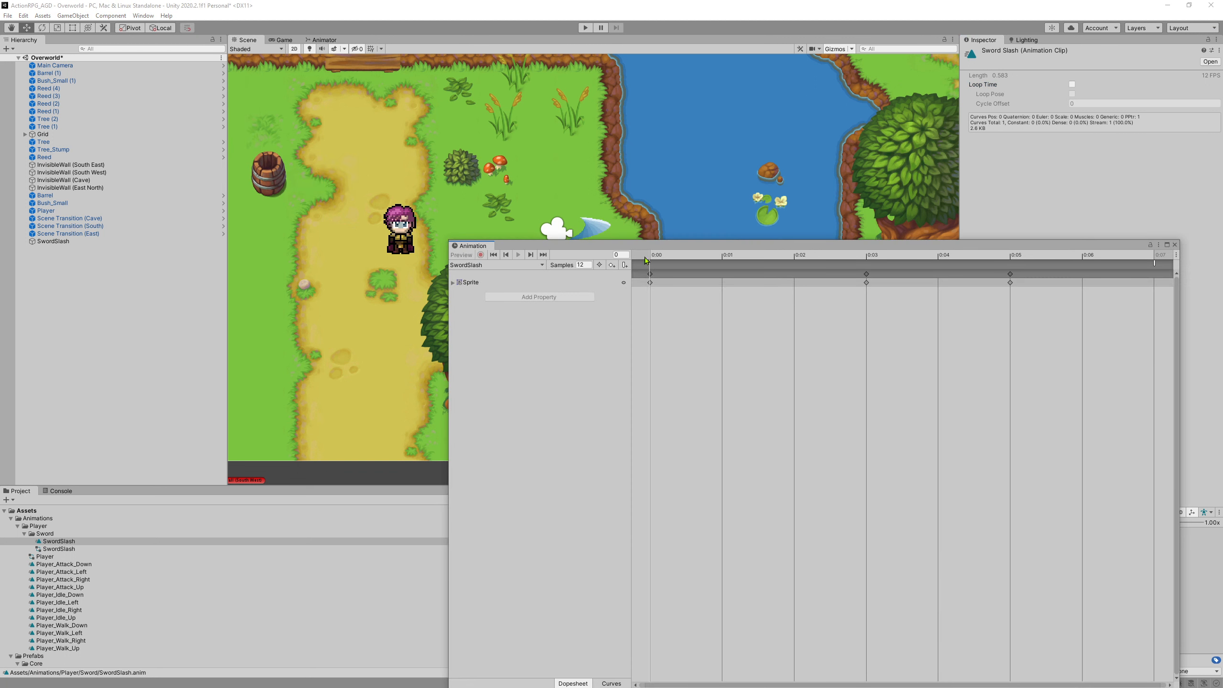
pyautogui.click(97, 242)
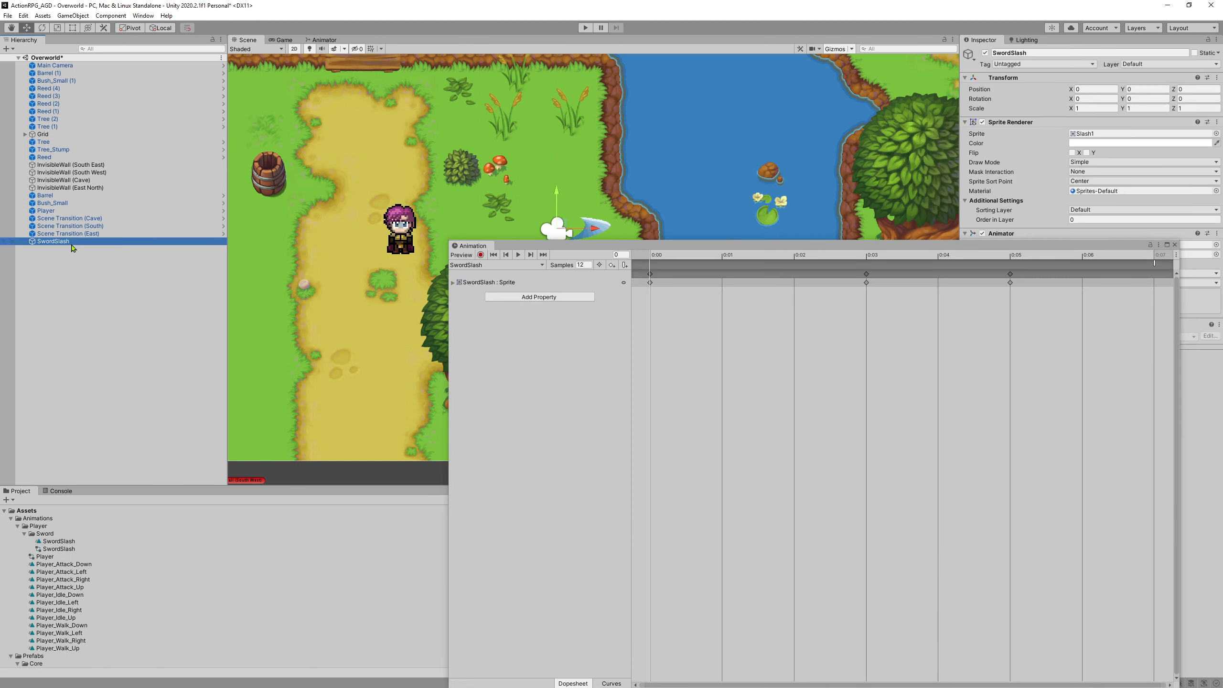
pyautogui.click(518, 255)
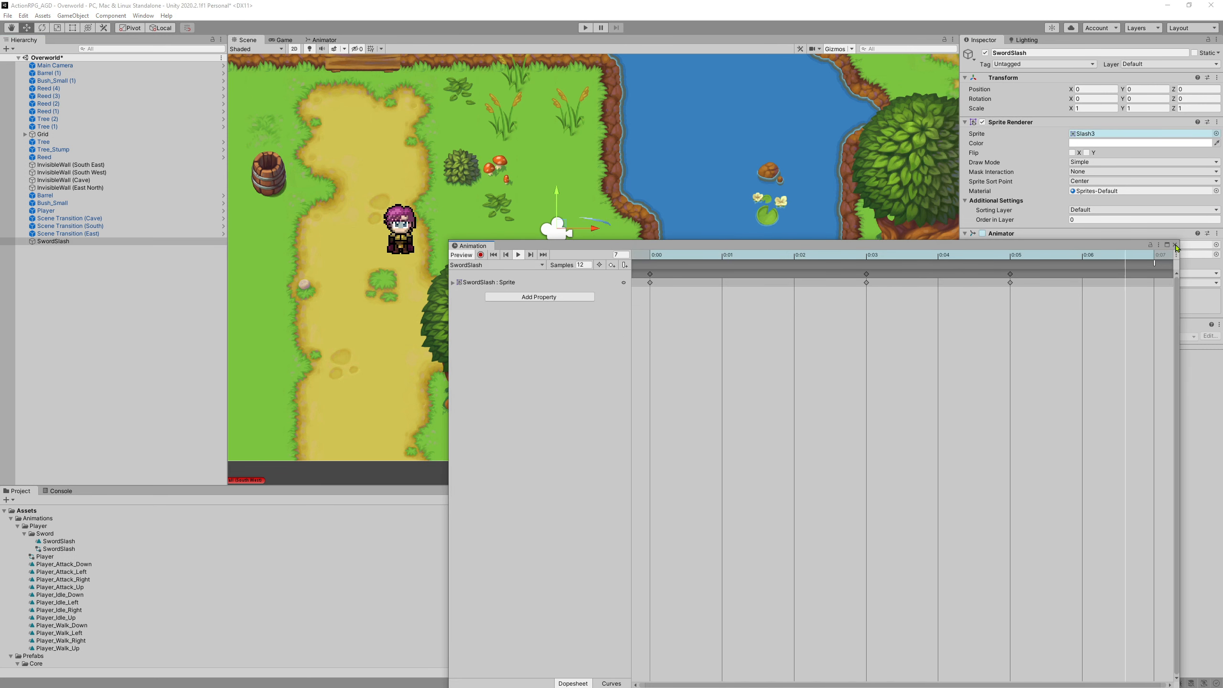
pyautogui.click(1174, 245)
pyautogui.click(585, 27)
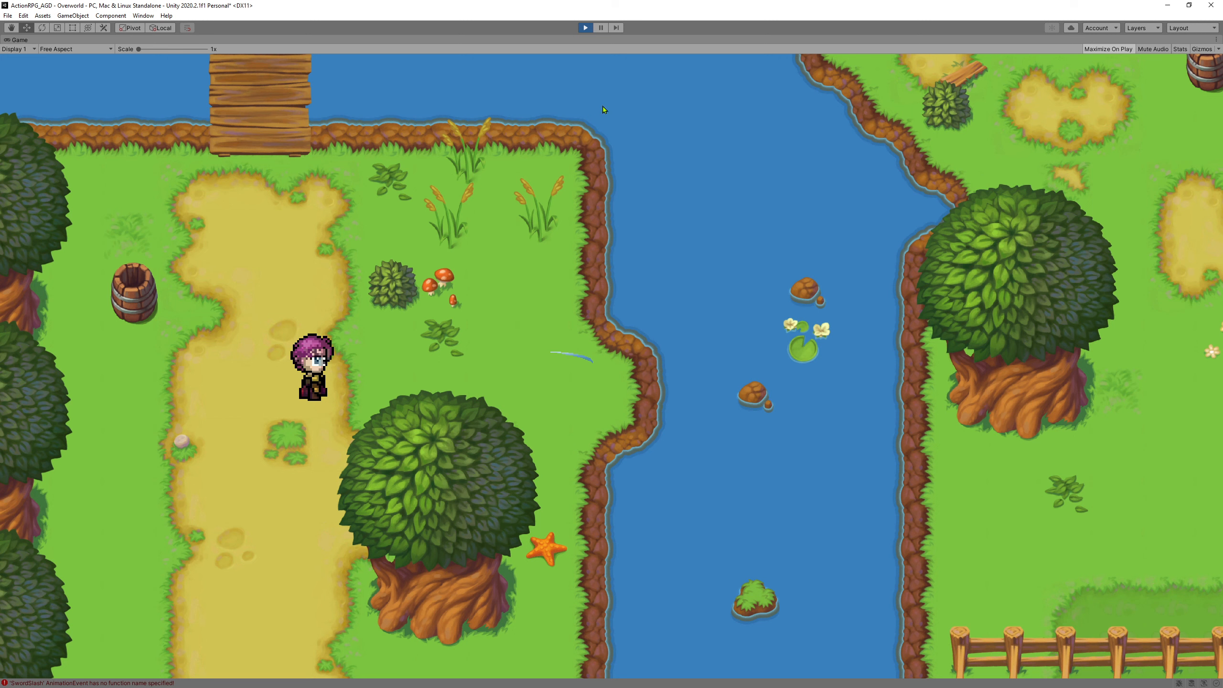
pyautogui.click(585, 27)
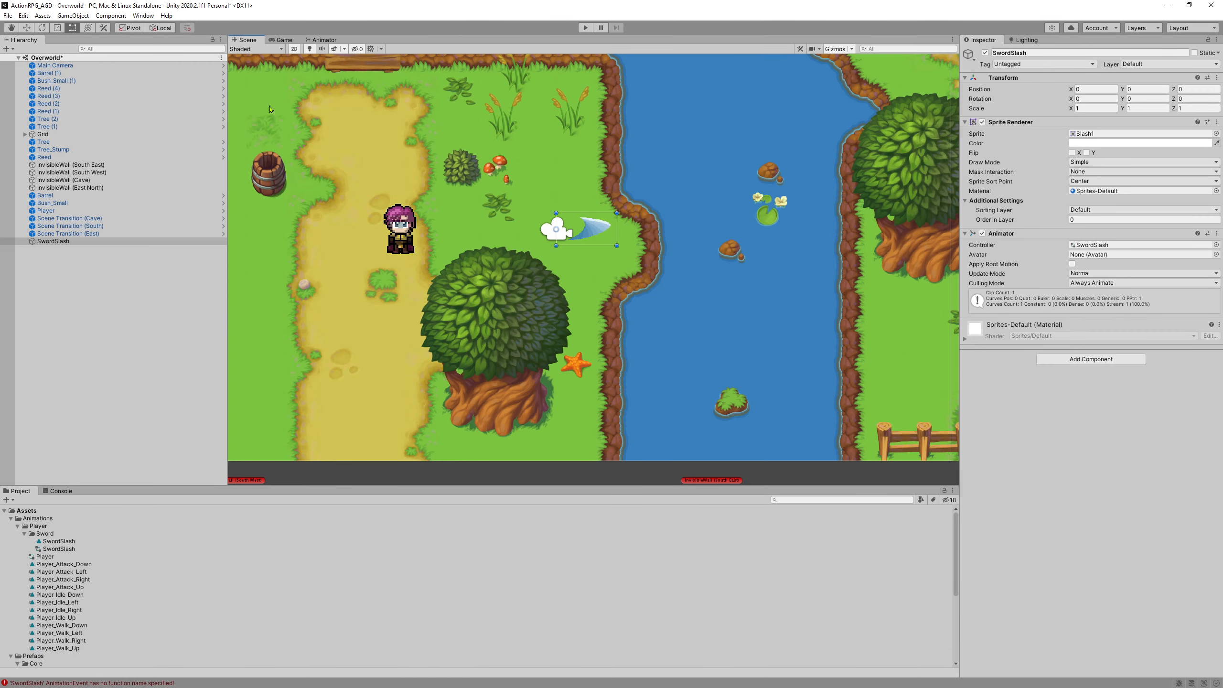
# Step: Enable Loop Time on the SwordSlash clip, run the game to compare the looping slash, and disable Loop Time again
pyautogui.click(54, 543)
pyautogui.click(1072, 84)
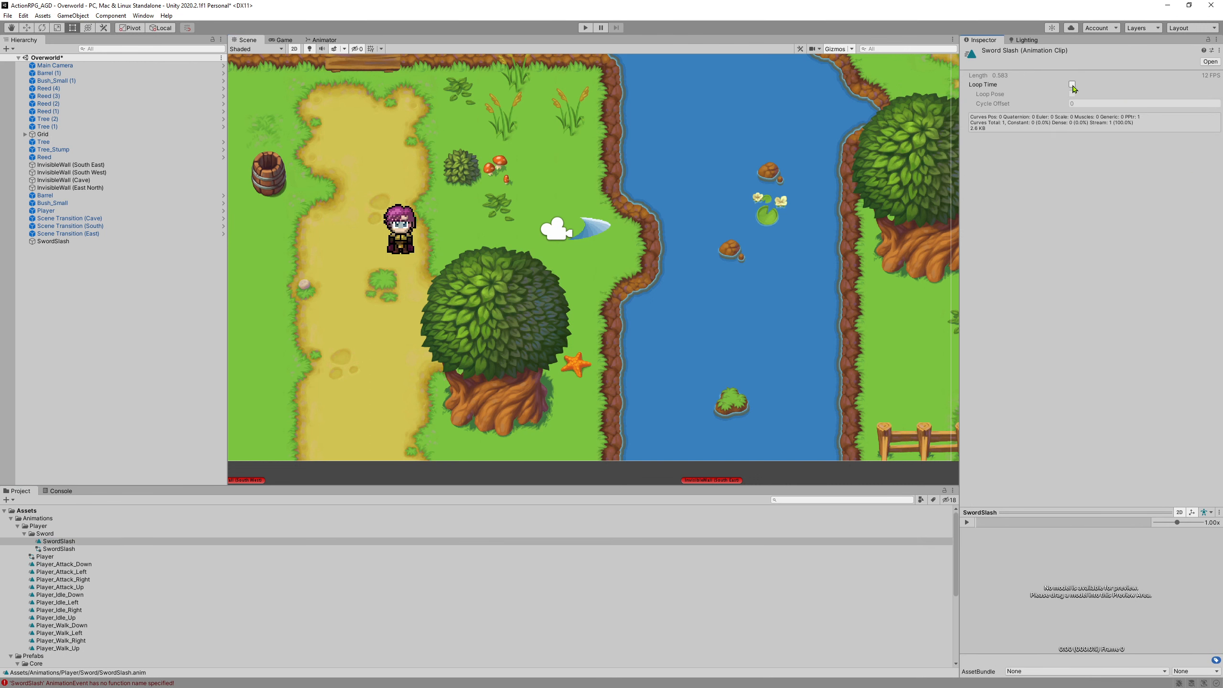
pyautogui.click(582, 28)
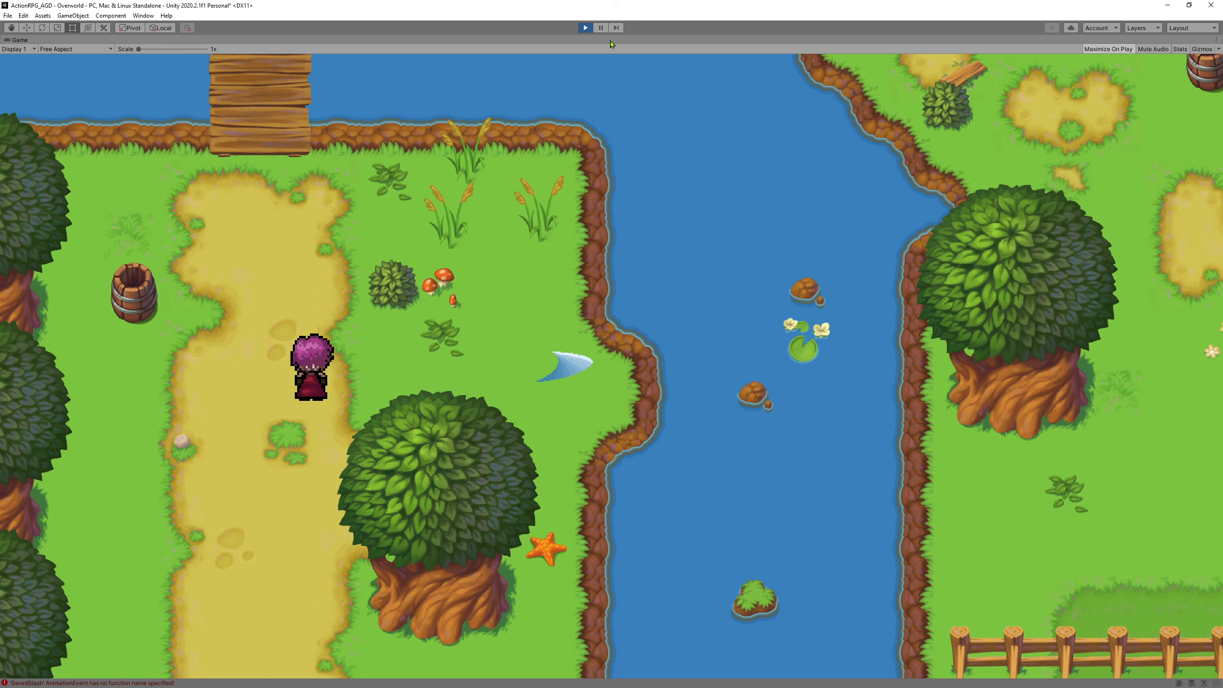
pyautogui.click(585, 27)
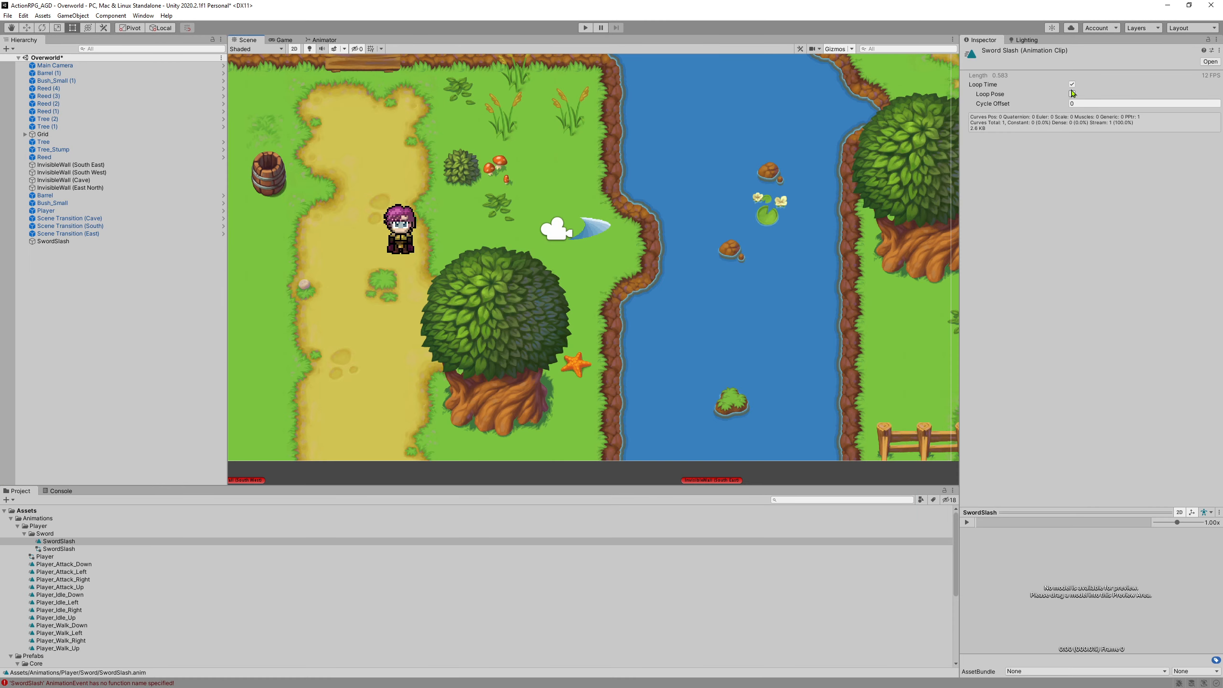
pyautogui.click(1072, 84)
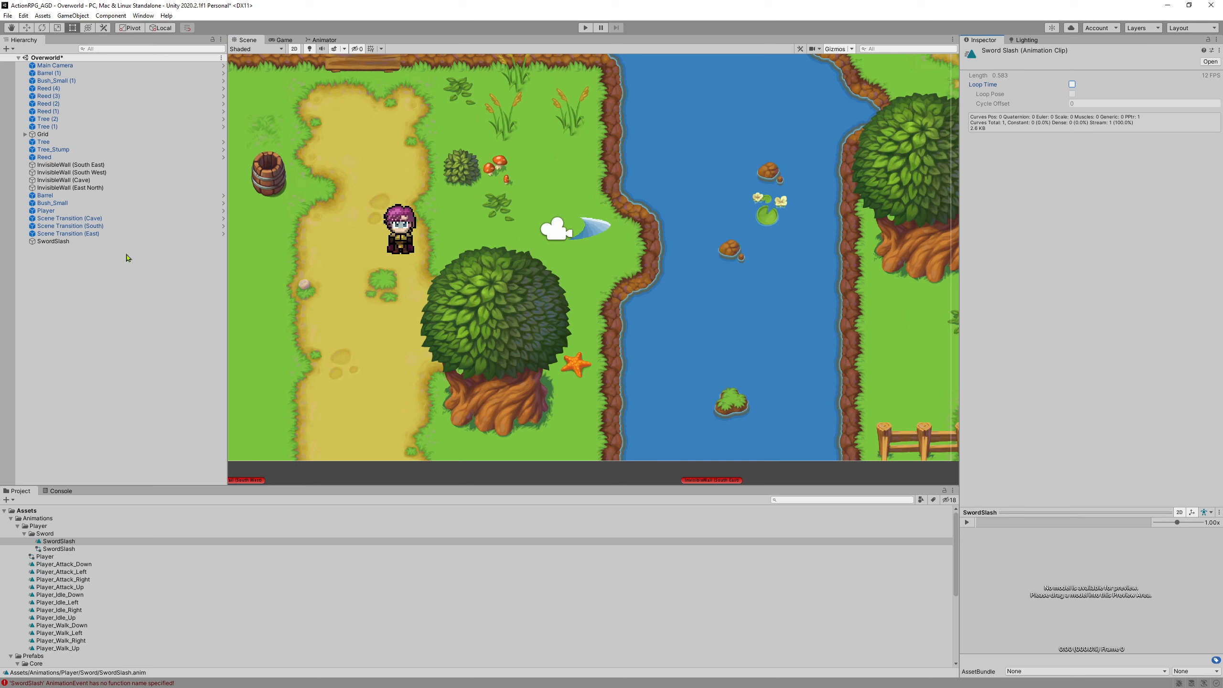
# Step: Try a Polygon Collider 2D on the SwordSlash object and remove the component again
pyautogui.click(115, 241)
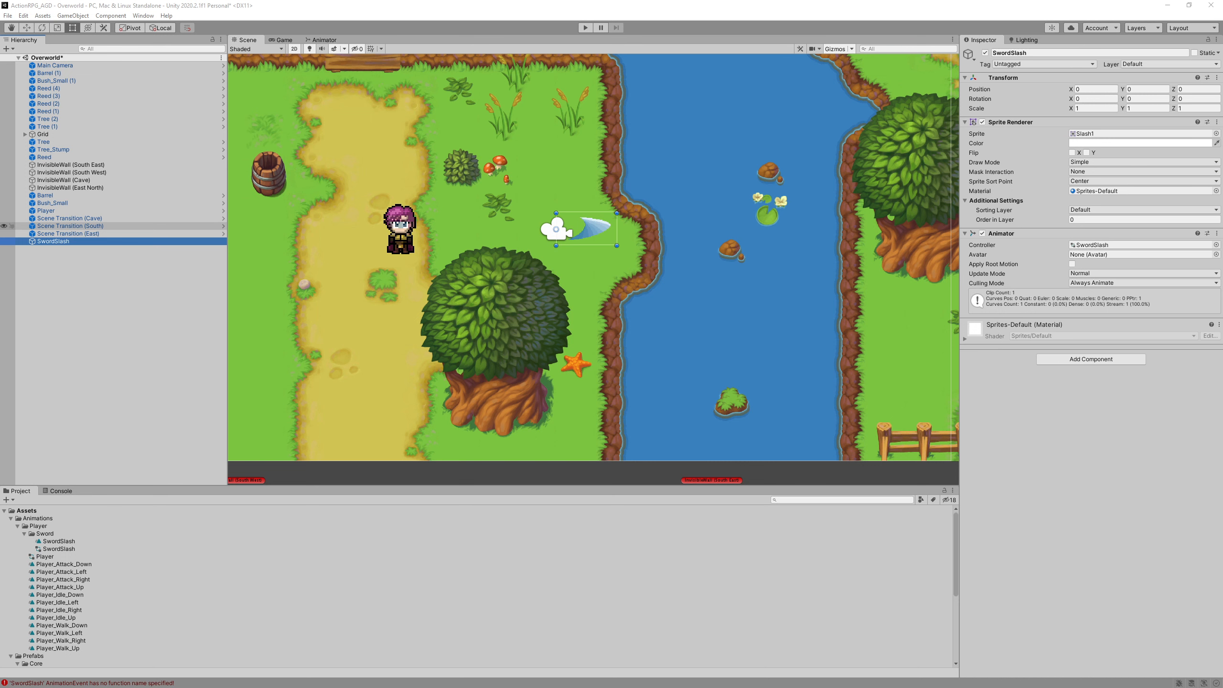
pyautogui.scroll(3, 664, 215)
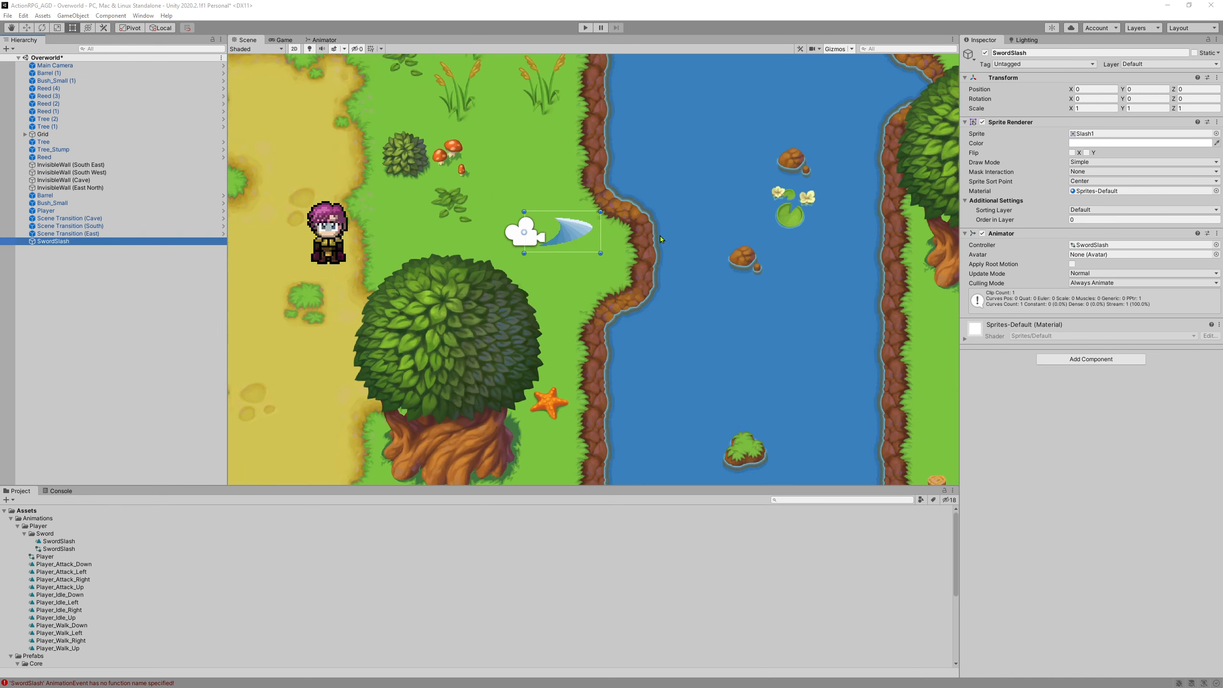
pyautogui.moveTo(377, 109); pyautogui.dragTo(379, 128, button='middle')
pyautogui.click(109, 17)
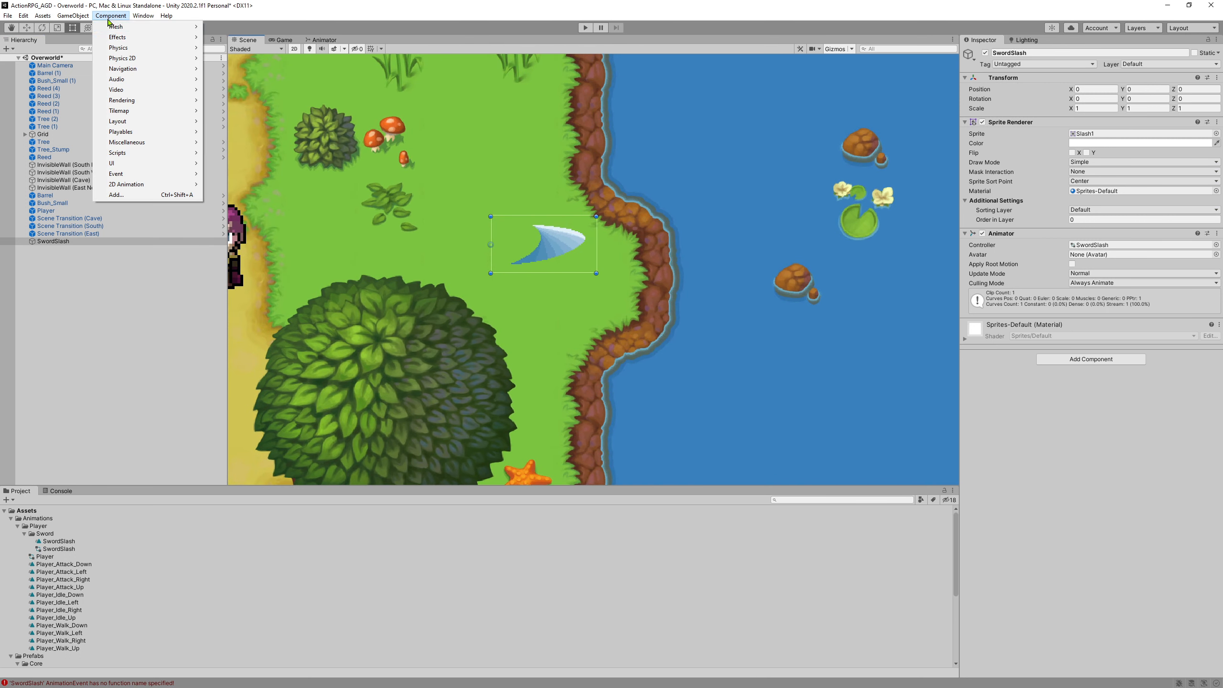
pyautogui.moveTo(166, 57)
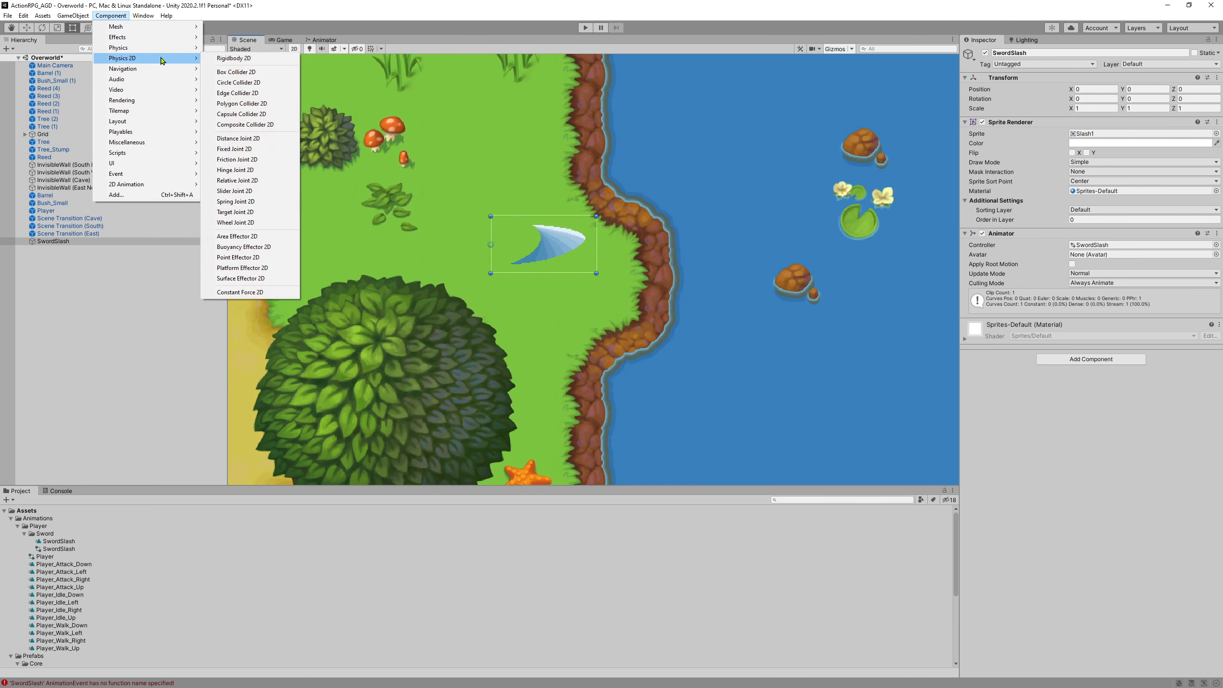
pyautogui.click(256, 107)
pyautogui.scroll(2, 594, 284)
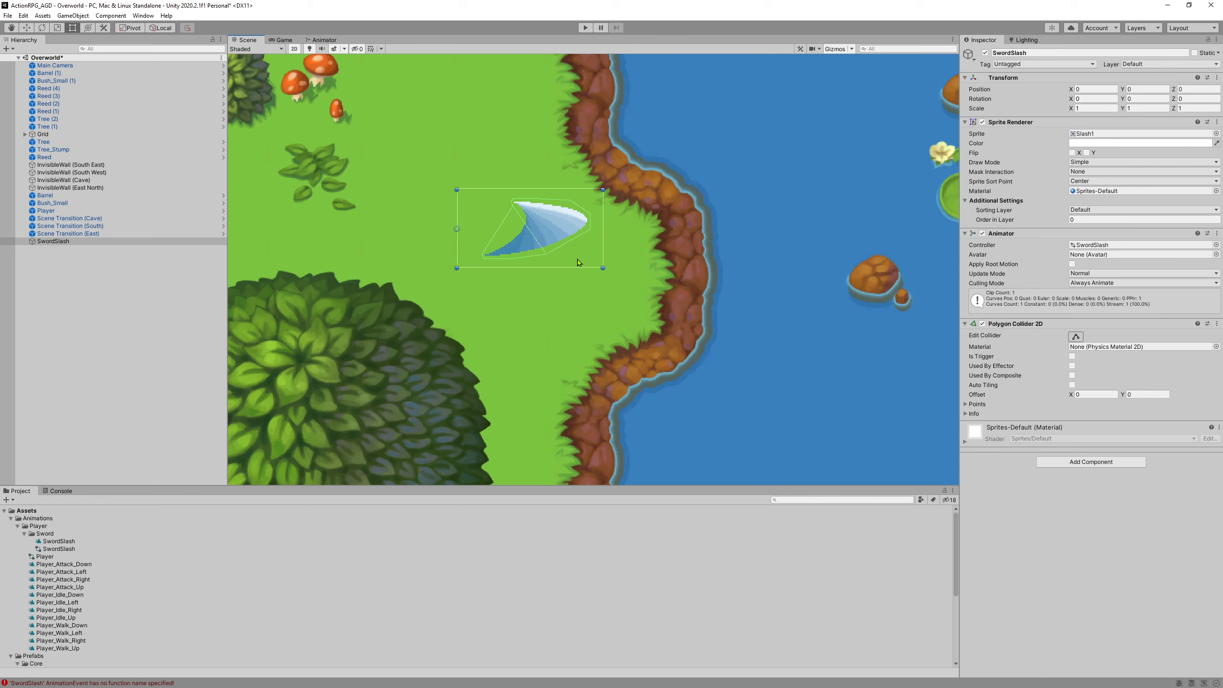
pyautogui.click(1217, 324)
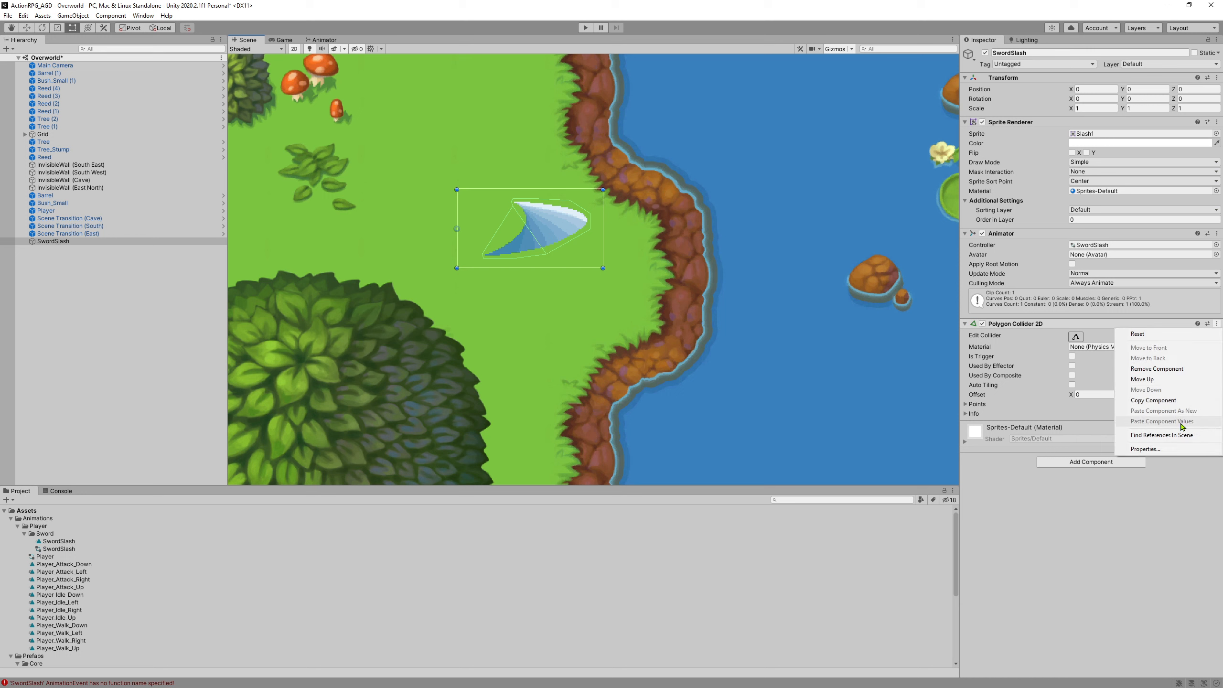
pyautogui.click(1177, 369)
# Step: Add a Capsule Collider 2D component to the SwordSlash object
pyautogui.click(110, 16)
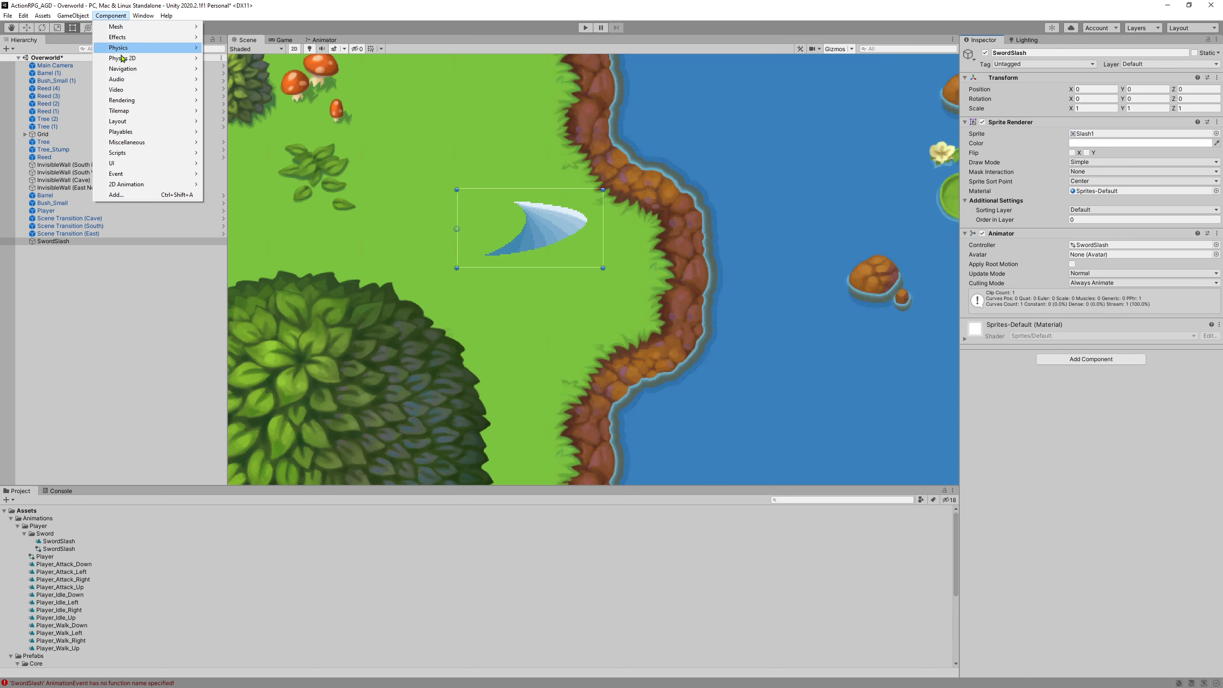
pyautogui.moveTo(122, 58)
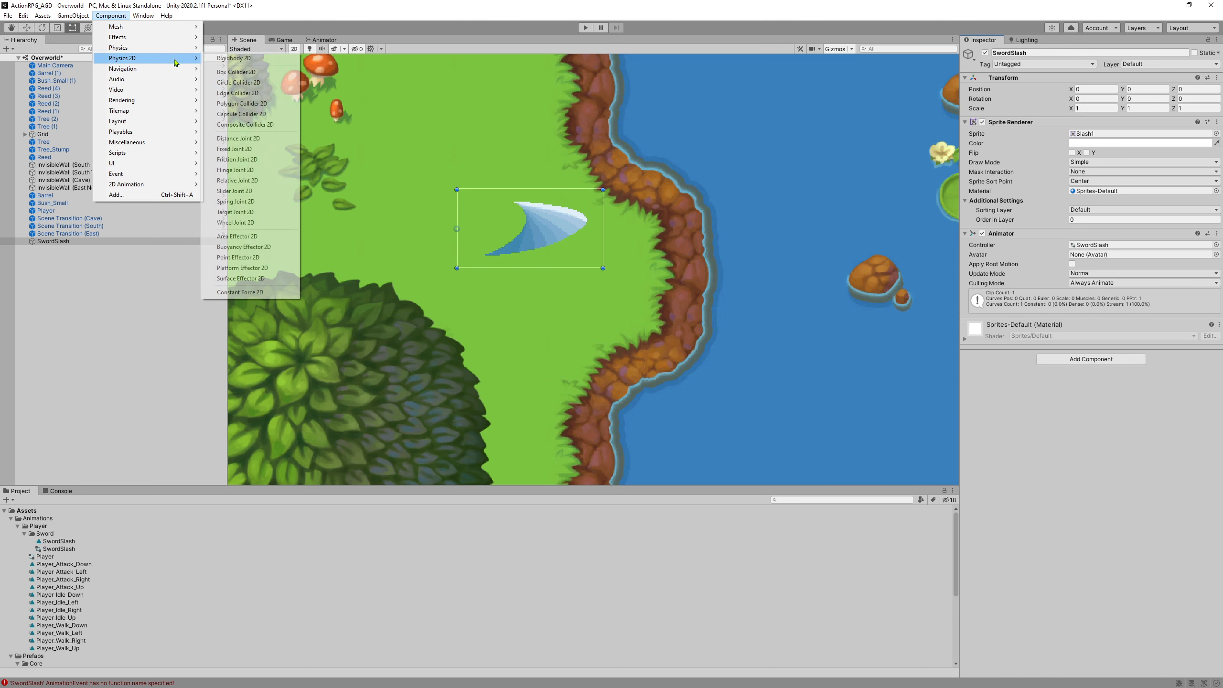
pyautogui.click(268, 115)
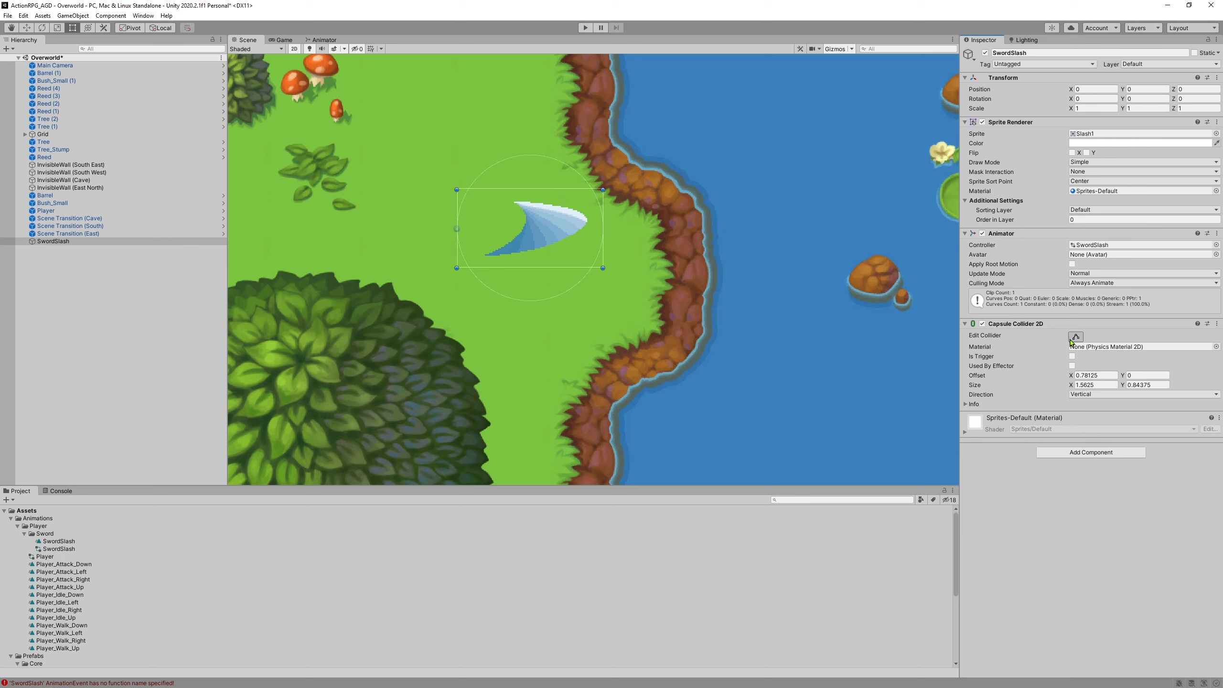
# Step: Try a size of X 1 and Y 2 on SwordSlash's vertical capsule collider
pyautogui.click(1099, 385)
pyautogui.write('1')
pyautogui.click(1158, 385)
pyautogui.write('.5')
pyautogui.press('BackSpace')
pyautogui.press('BackSpace')
pyautogui.write('12')
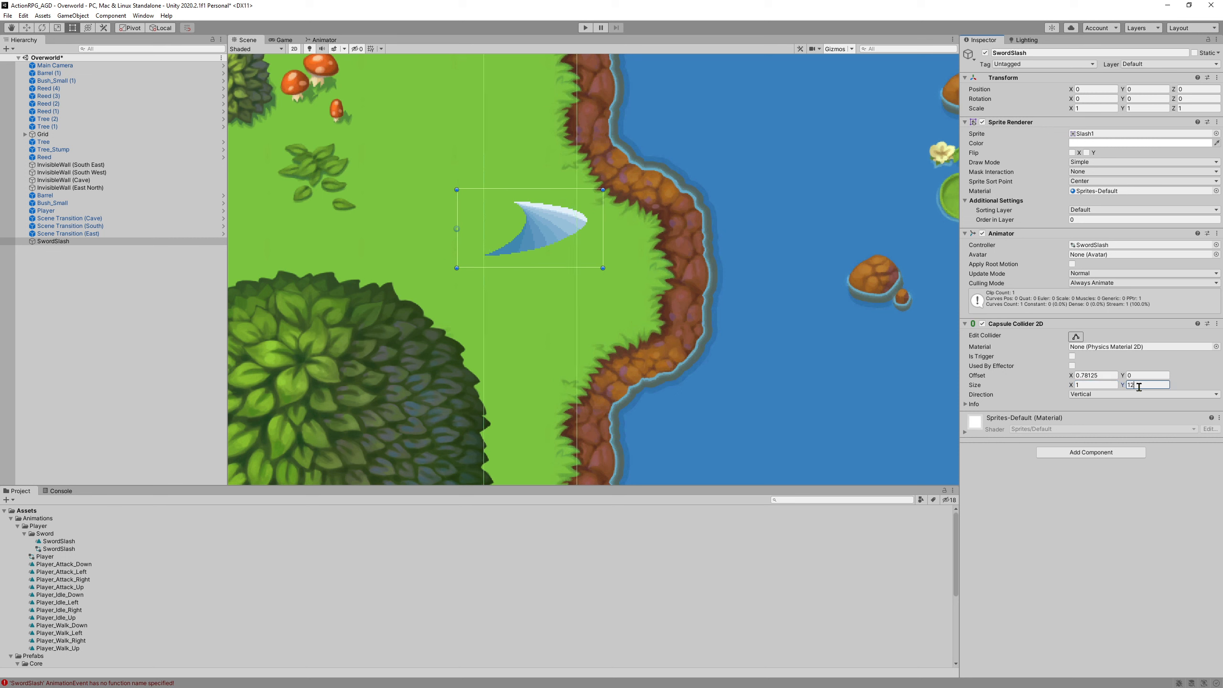
pyautogui.press('BackSpace')
pyautogui.press('BackSpace')
pyautogui.write('2')
# Step: Set the capsule collider's direction to Horizontal and its size to X 2, Y 1
pyautogui.click(1091, 394)
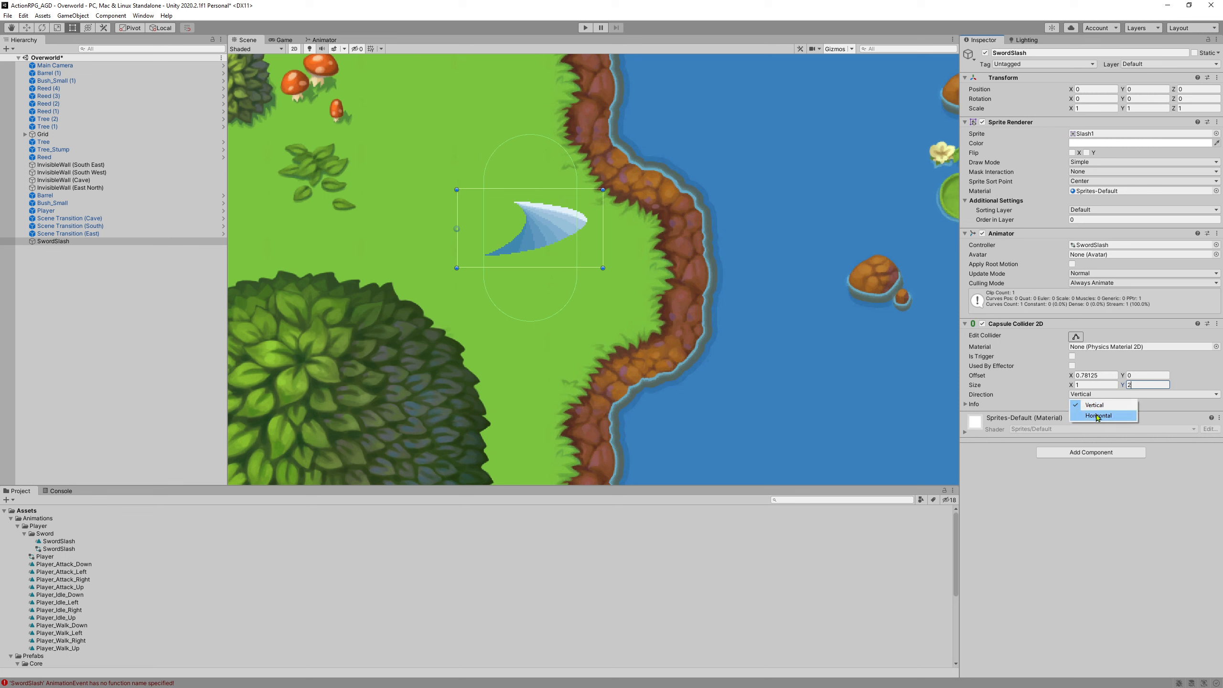
pyautogui.click(1098, 415)
pyautogui.click(1096, 384)
pyautogui.write('2')
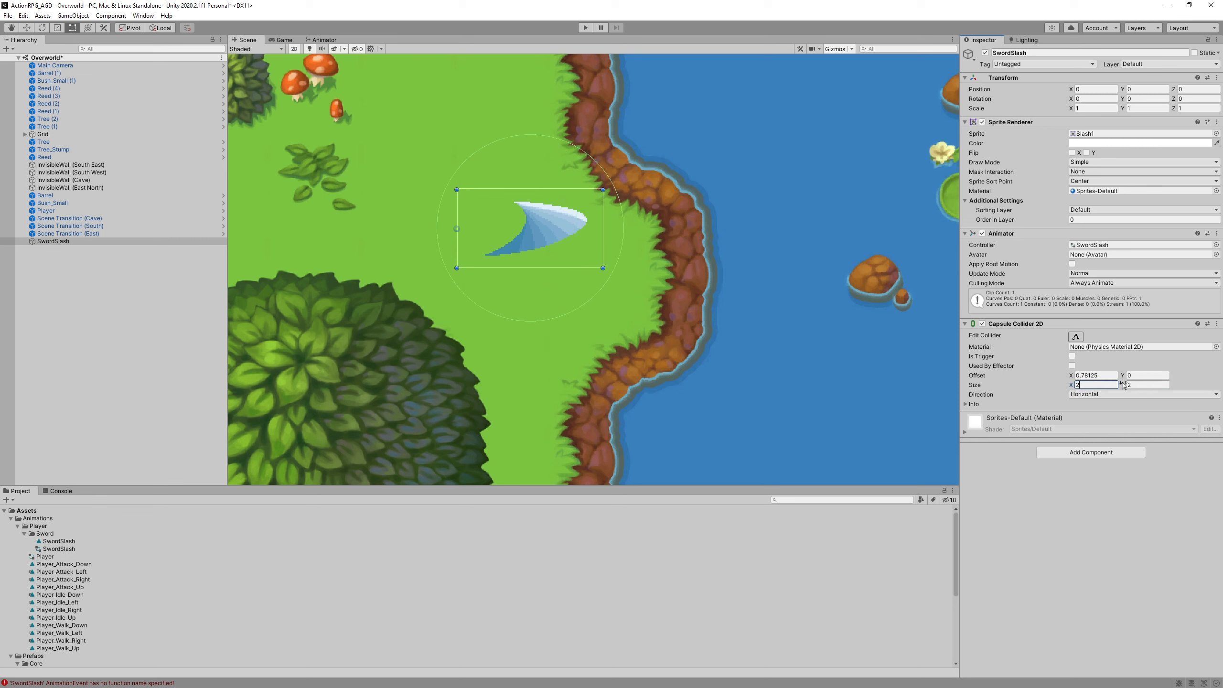
pyautogui.click(1144, 385)
pyautogui.write('1')
# Step: Edit the capsule collider's edges to fit tightly around the slash sprite, at a size of about 1.1 by 0.53
pyautogui.scroll(3, 403, 213)
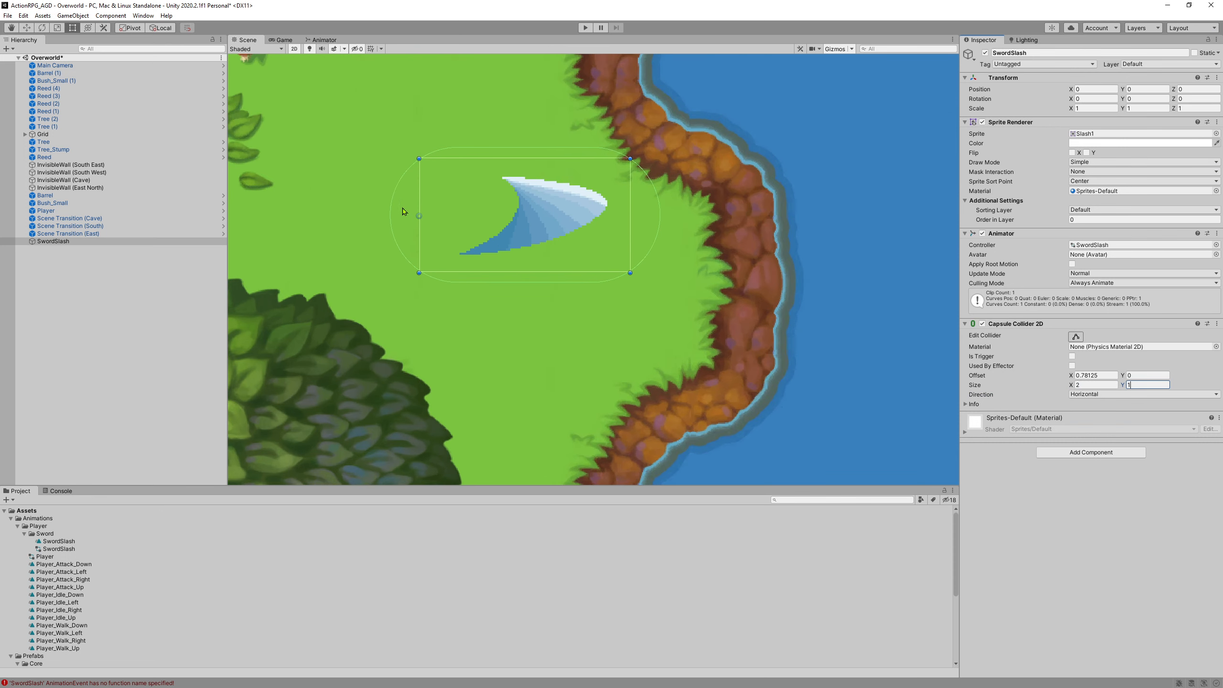
pyautogui.scroll(7, 618, 235)
pyautogui.moveTo(618, 235); pyautogui.dragTo(609, 261, button='middle')
pyautogui.scroll(-1, 610, 260)
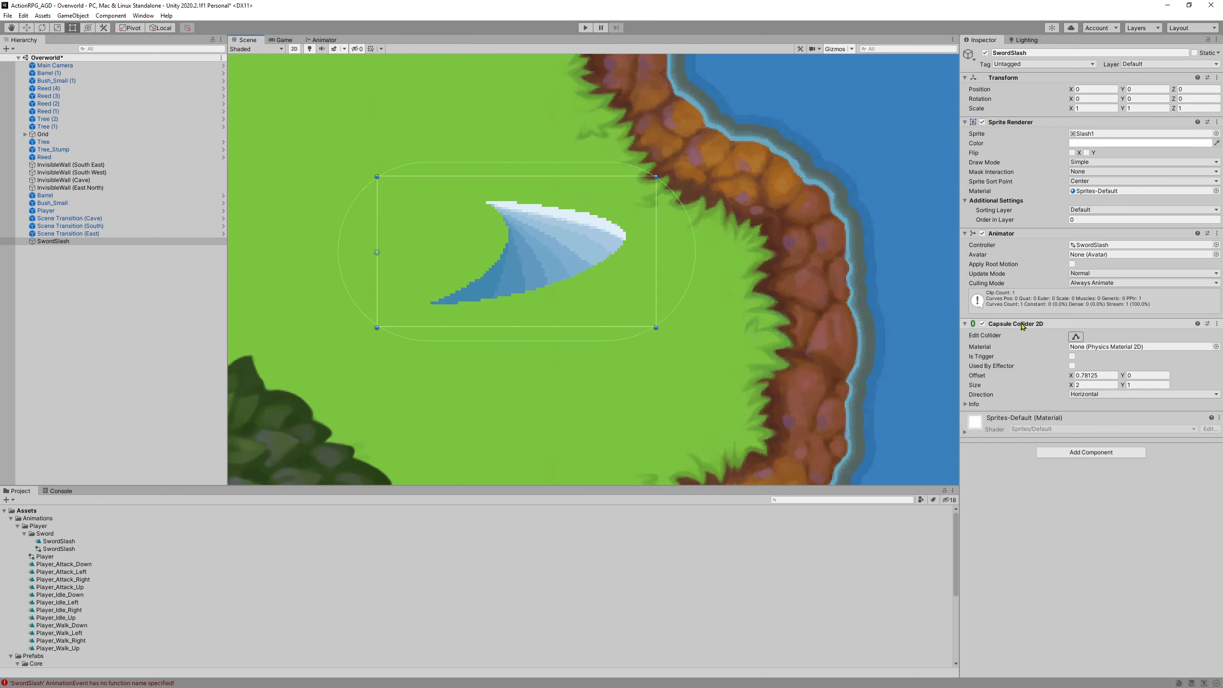
pyautogui.click(1076, 336)
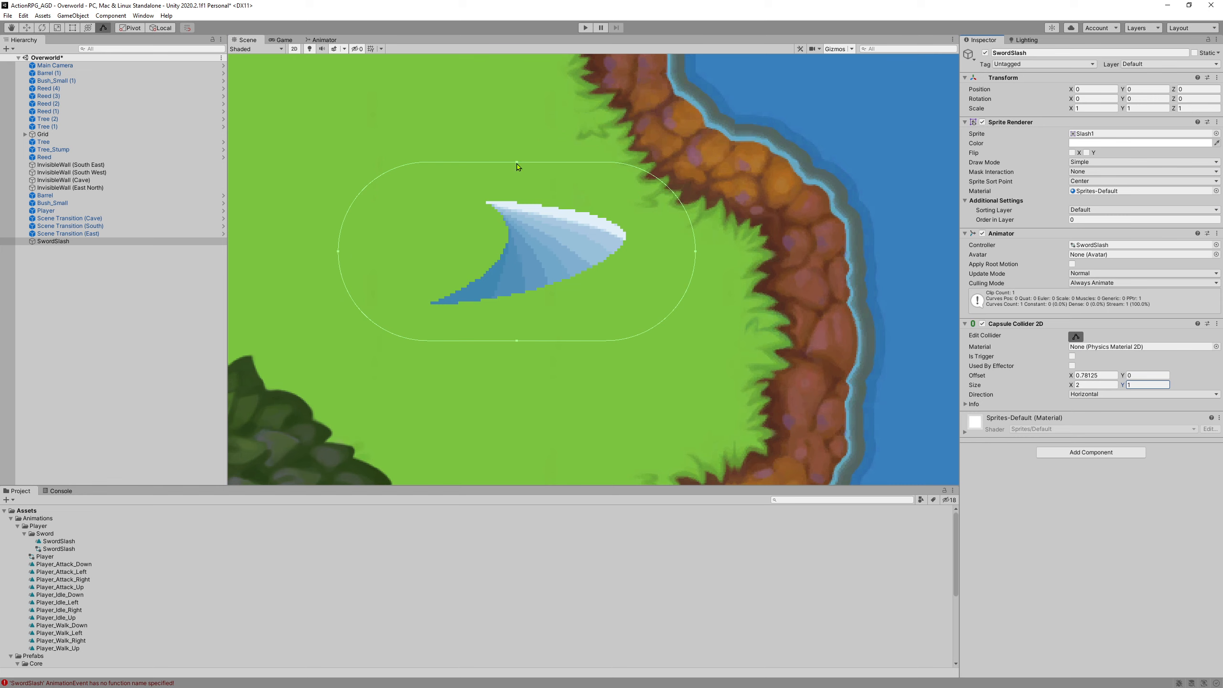
pyautogui.moveTo(517, 164); pyautogui.dragTo(517, 203)
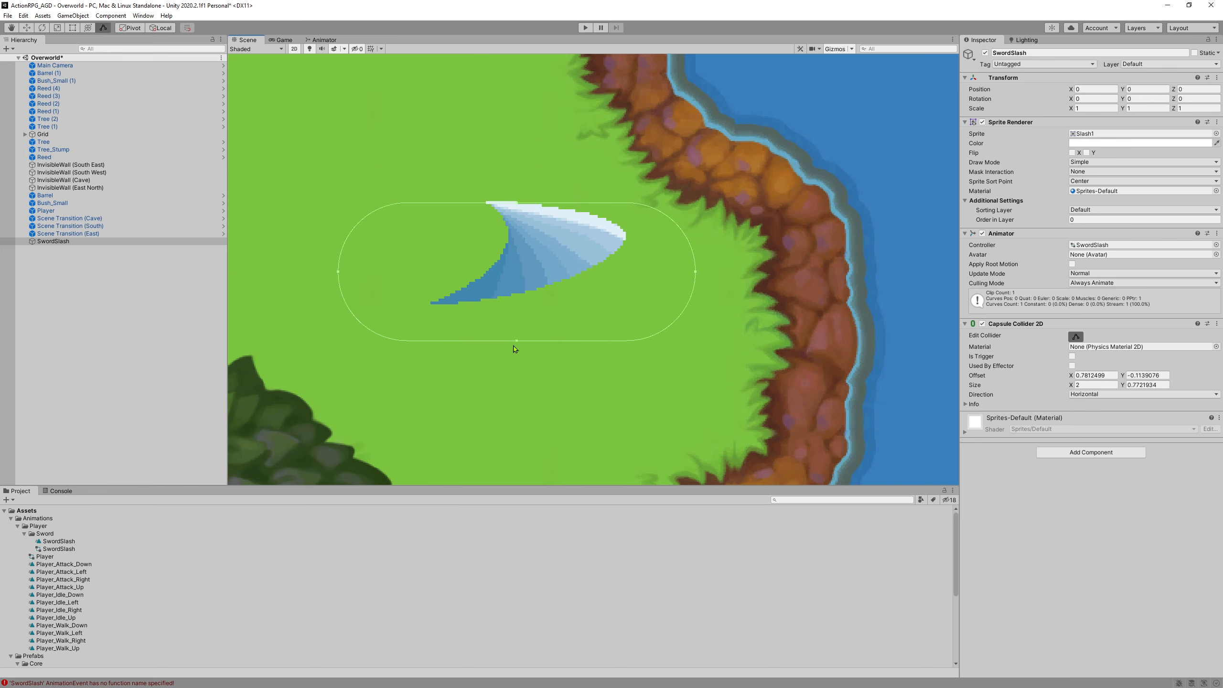
pyautogui.moveTo(516, 342); pyautogui.dragTo(527, 304)
pyautogui.moveTo(339, 259); pyautogui.dragTo(434, 263)
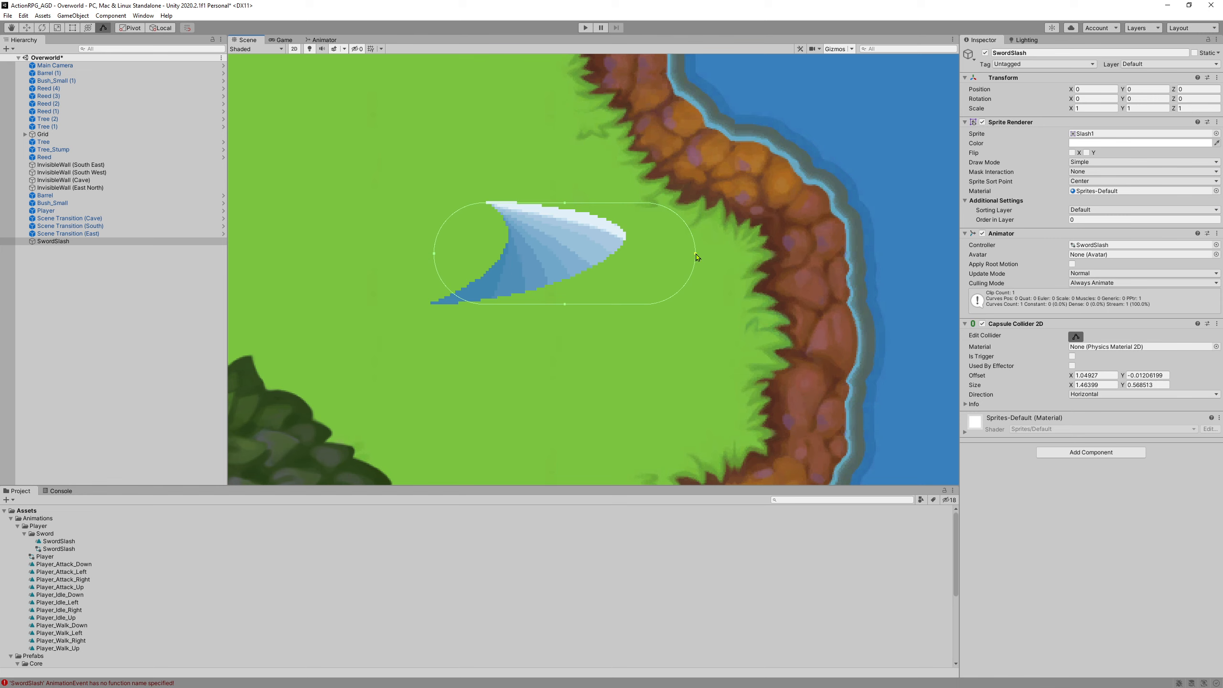
pyautogui.moveTo(697, 257); pyautogui.dragTo(632, 254)
pyautogui.moveTo(531, 304); pyautogui.dragTo(529, 300)
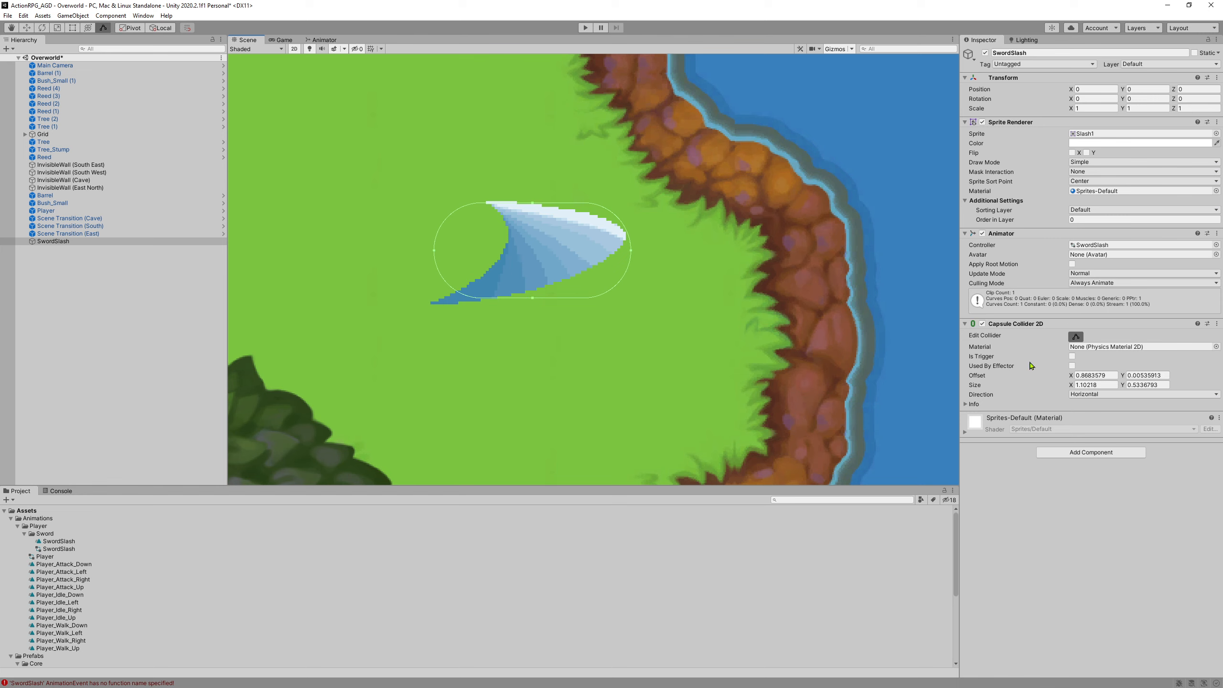
pyautogui.click(1077, 336)
# Step: Turn on Is Trigger for SwordSlash's capsule collider
pyautogui.scroll(-6, 626, 351)
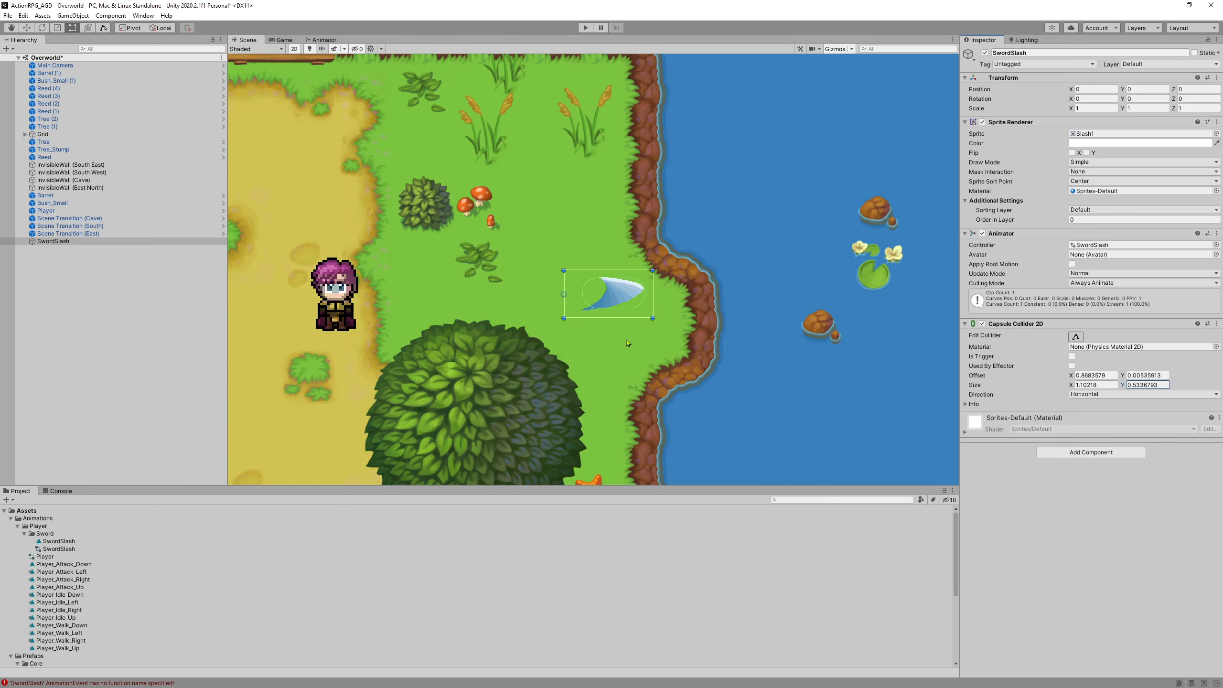
pyautogui.scroll(5, 628, 343)
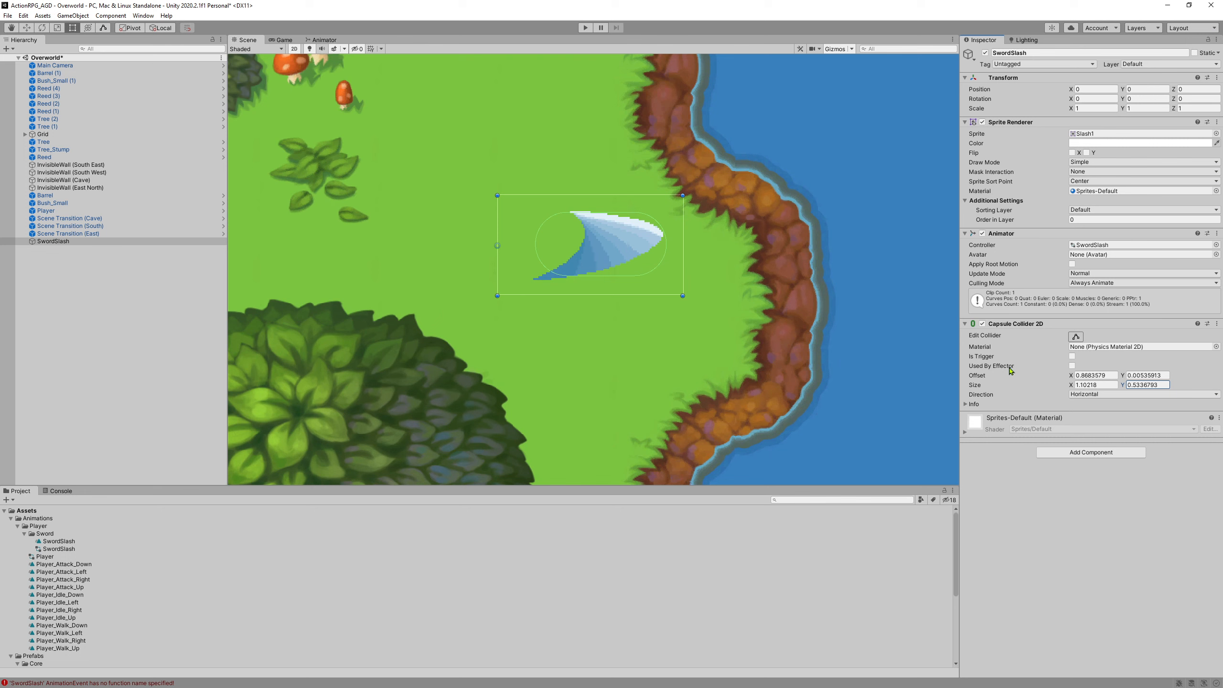
pyautogui.click(1072, 355)
# Step: Move the SwordSlash object onto the player's centre, at about X -4.05, Y -0.05
pyautogui.scroll(-10, 536, 129)
pyautogui.moveTo(377, 153); pyautogui.dragTo(504, 192, button='middle')
pyautogui.click(26, 29)
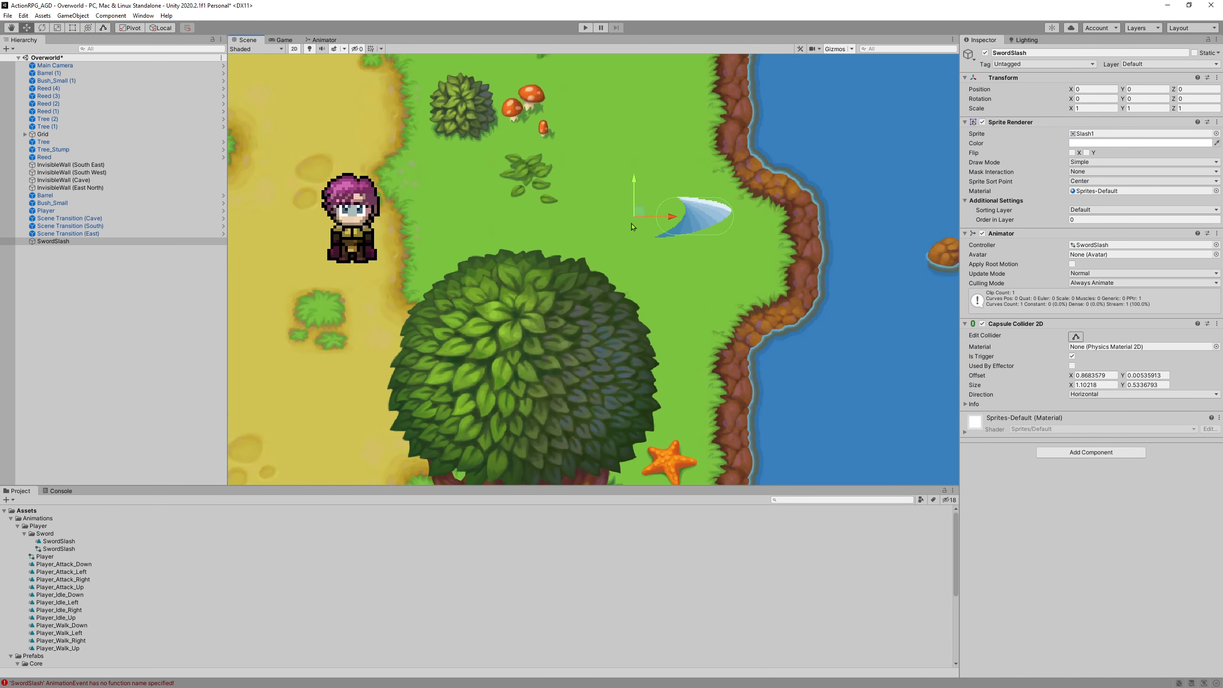
pyautogui.moveTo(640, 219); pyautogui.dragTo(364, 233)
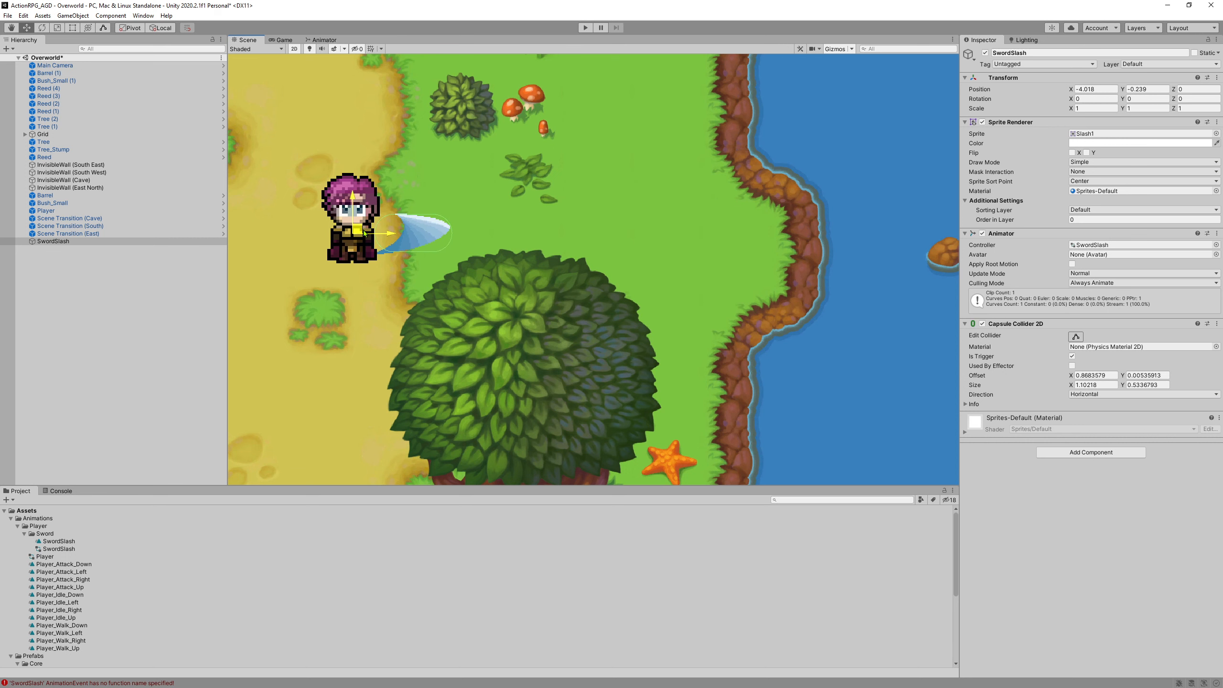
pyautogui.click(53, 211)
pyautogui.scroll(3, 320, 226)
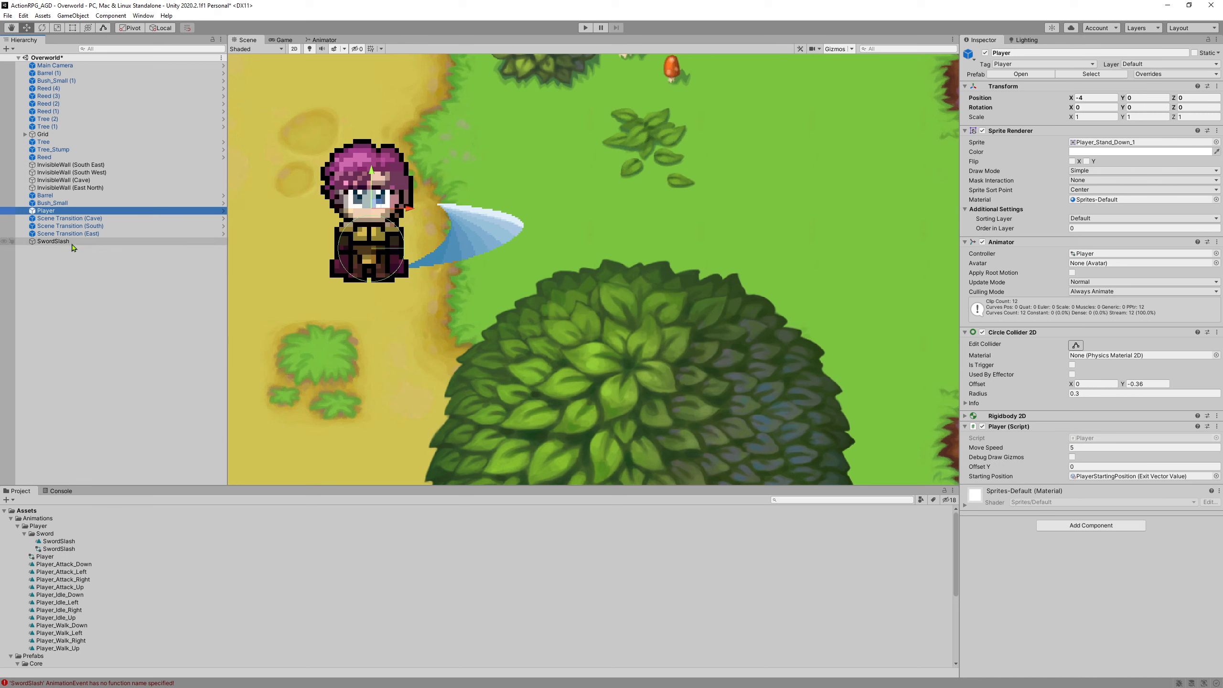
pyautogui.click(53, 241)
pyautogui.moveTo(377, 221); pyautogui.dragTo(374, 210)
pyautogui.scroll(-5, 374, 210)
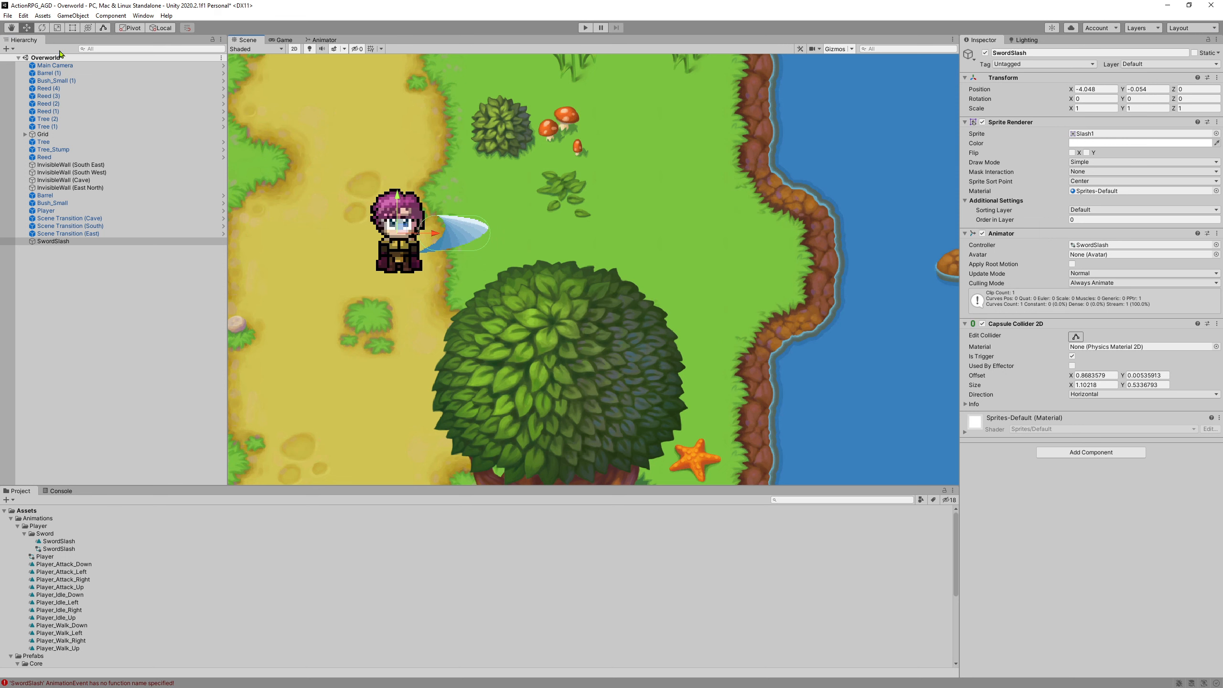
# Step: Rotate SwordSlash around the player to about 151° on Z and test the slash by running the game
pyautogui.click(42, 27)
pyautogui.scroll(3, 430, 219)
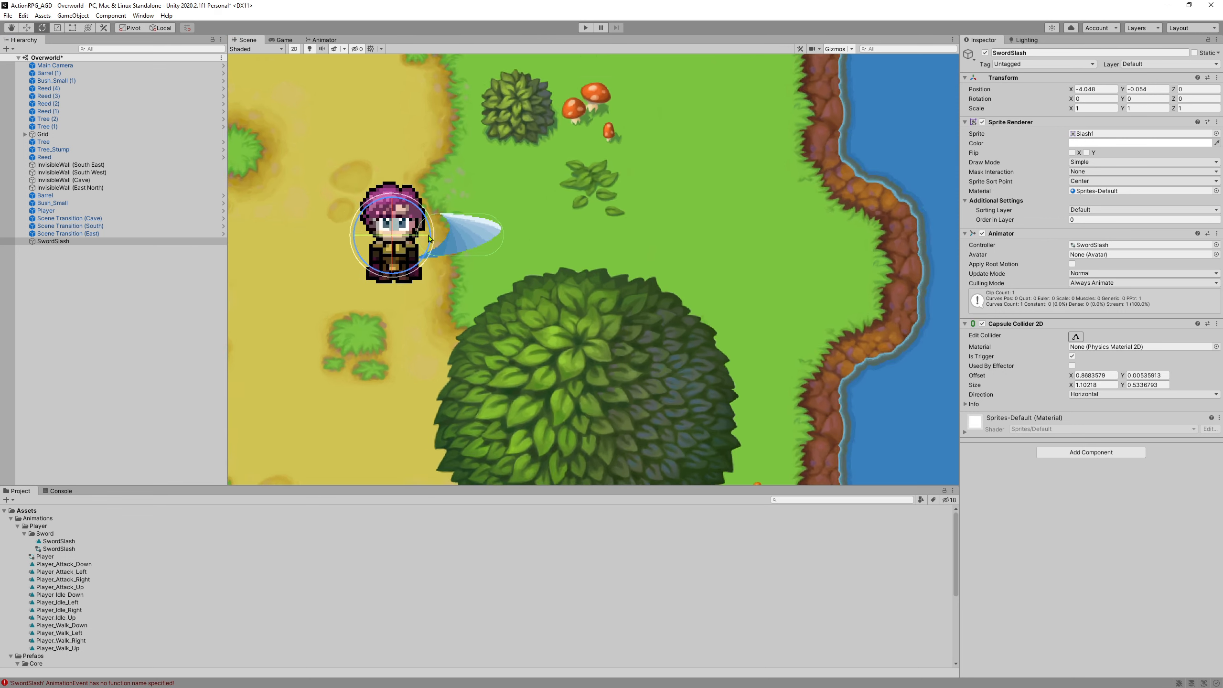
pyautogui.moveTo(427, 226); pyautogui.dragTo(418, 82)
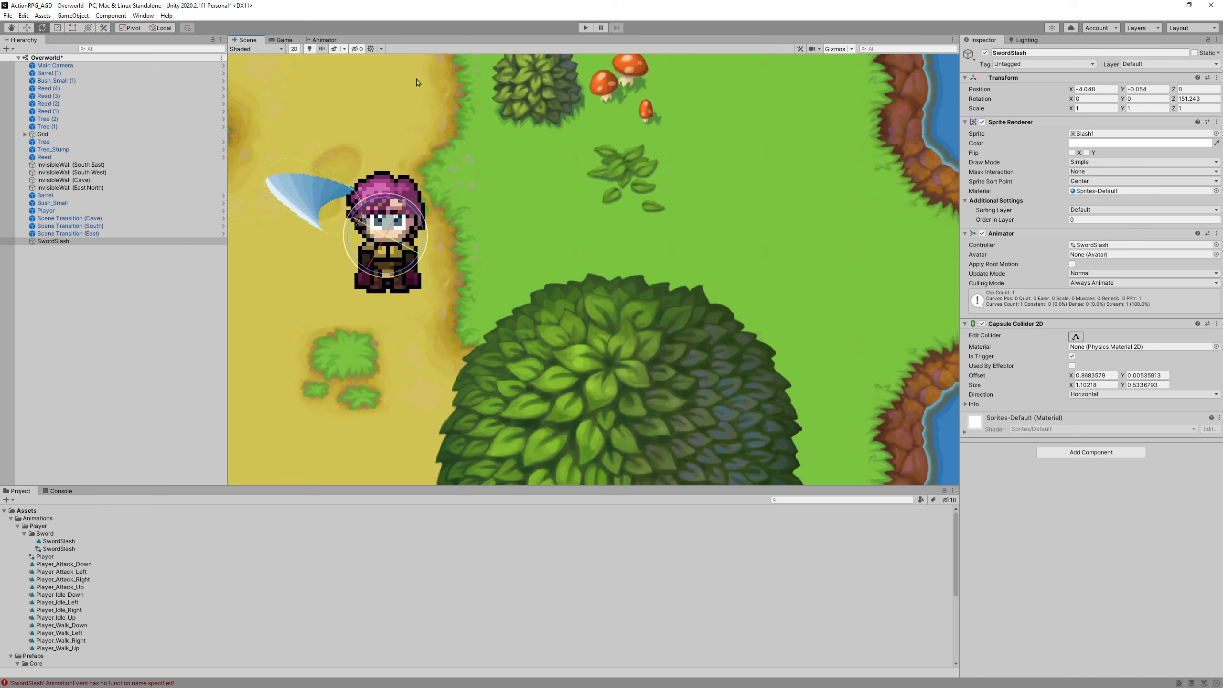
pyautogui.click(583, 28)
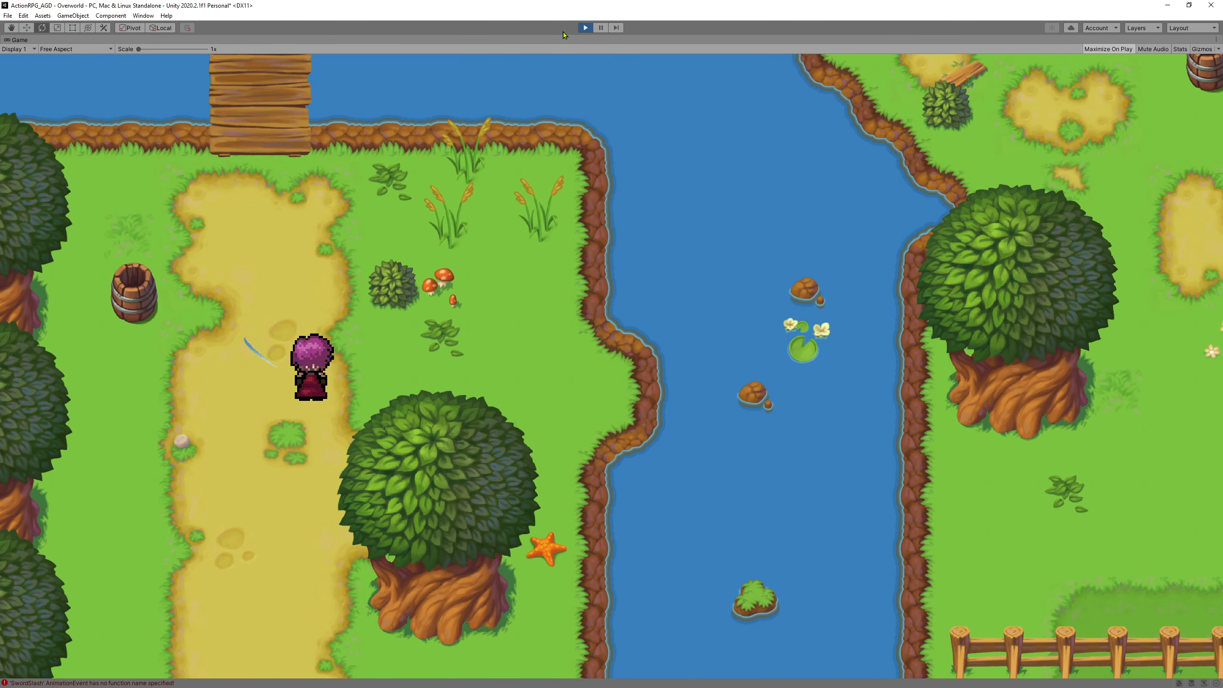
pyautogui.click(578, 31)
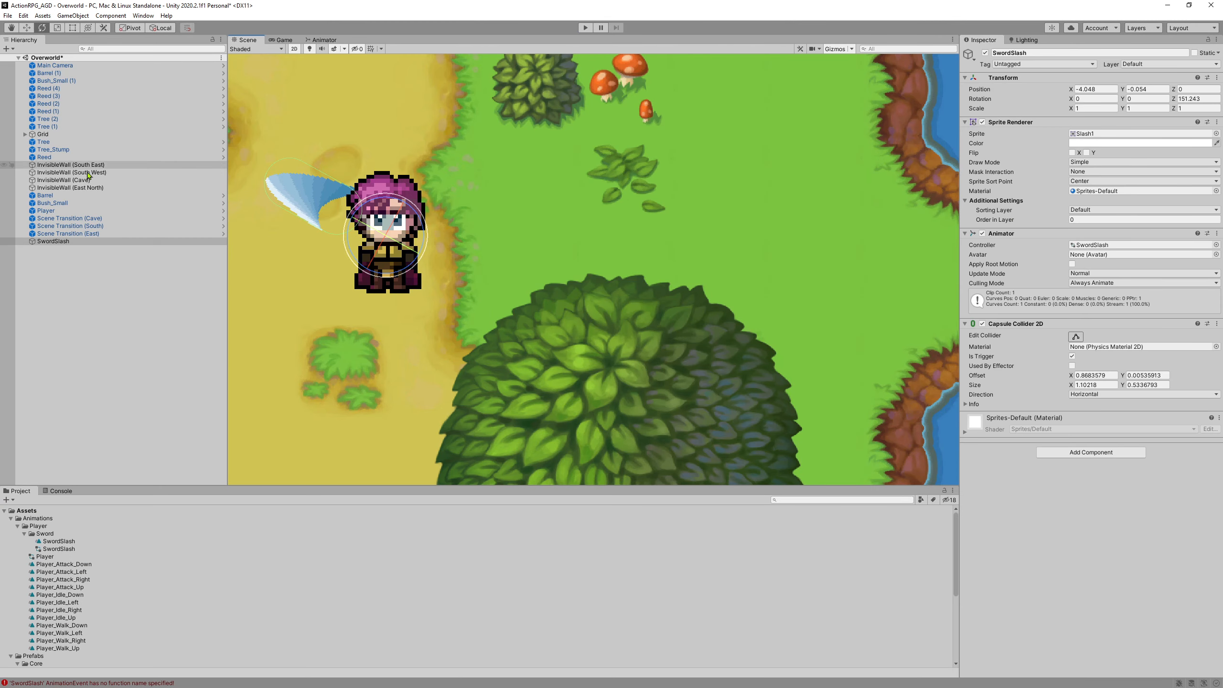
# Step: Swing SwordSlash around to about -52° on Z, and reset its Z rotation and its X and Y position to 0
pyautogui.moveTo(386, 261); pyautogui.dragTo(640, 347)
pyautogui.click(1188, 98)
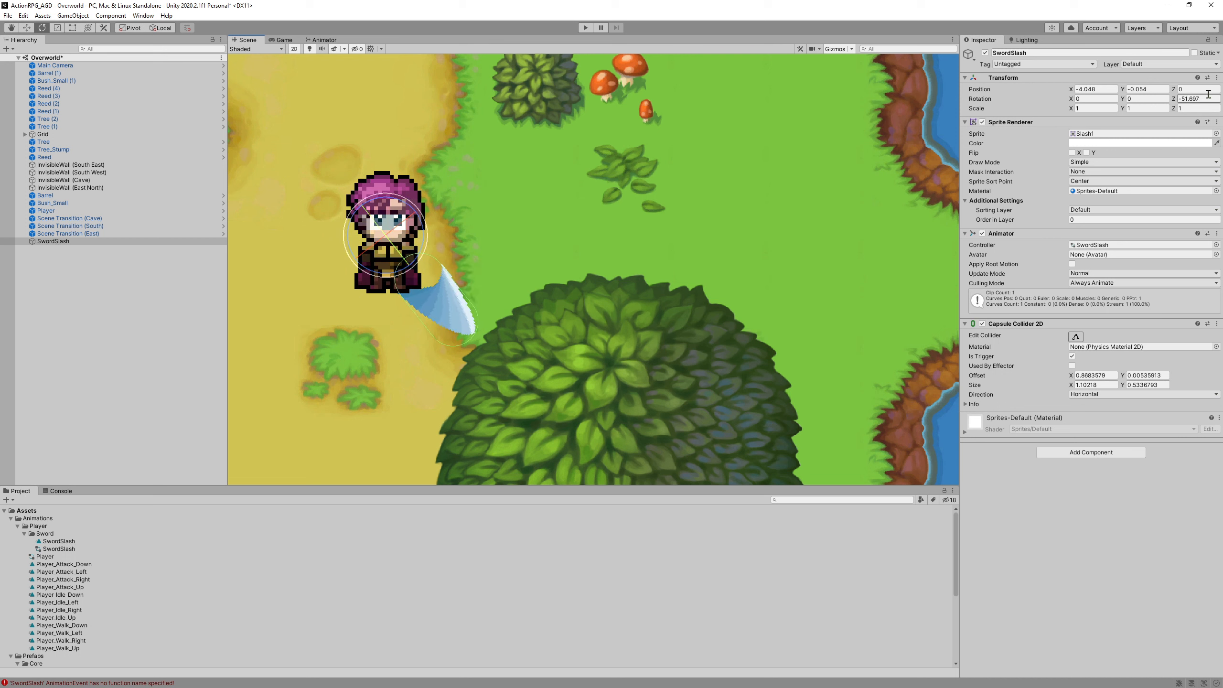
pyautogui.write('0')
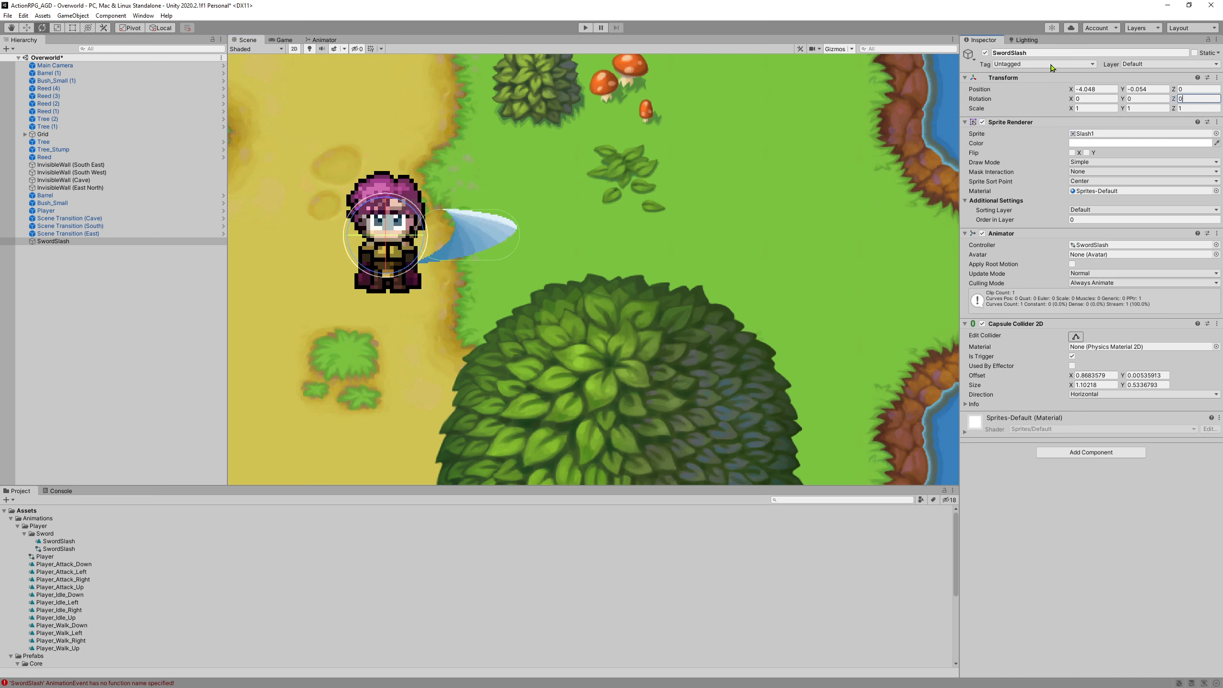
pyautogui.click(1108, 90)
pyautogui.write('0')
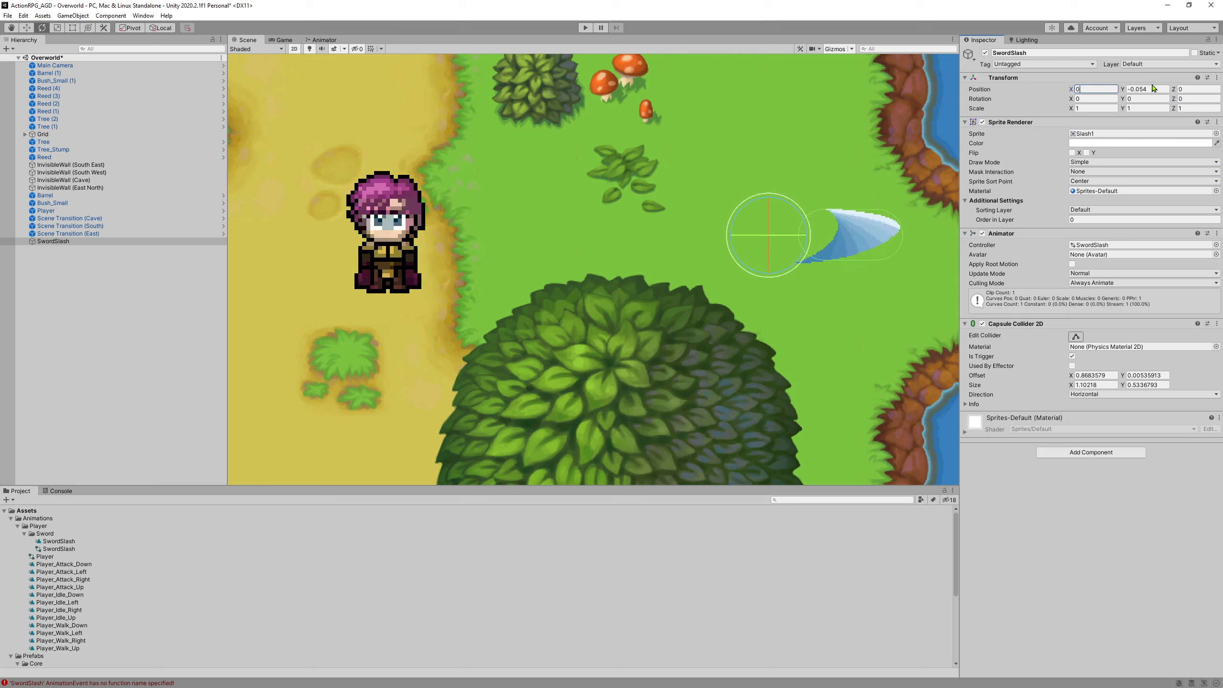
pyautogui.write('0')
pyautogui.click(1156, 87)
pyautogui.write('0')
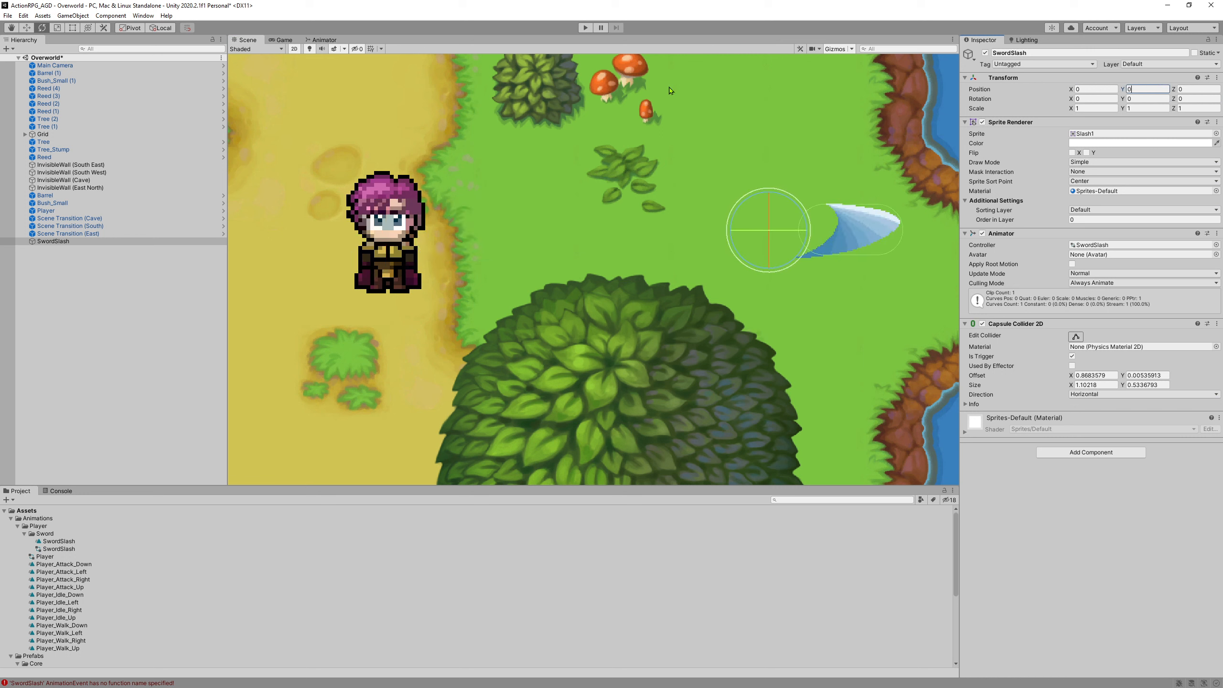
# Step: Save SwordSlash as a prefab in the Prefabs/Player folder and delete its instance from the Overworld scene
pyautogui.click(26, 28)
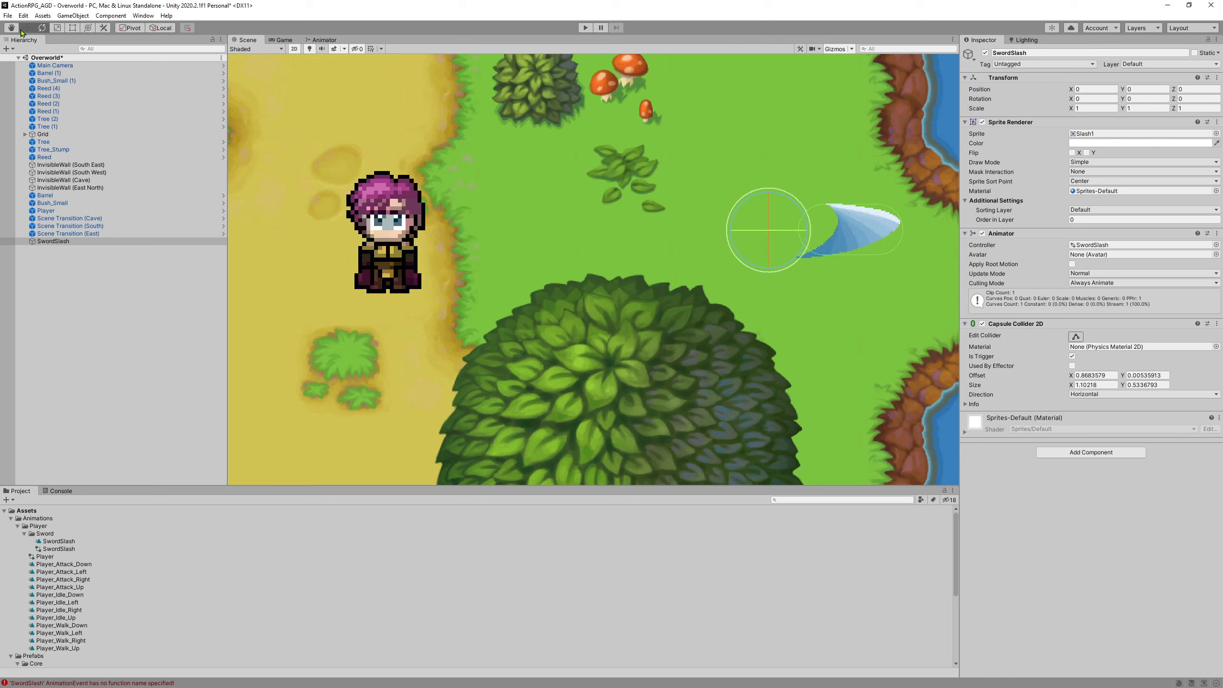
pyautogui.click(17, 526)
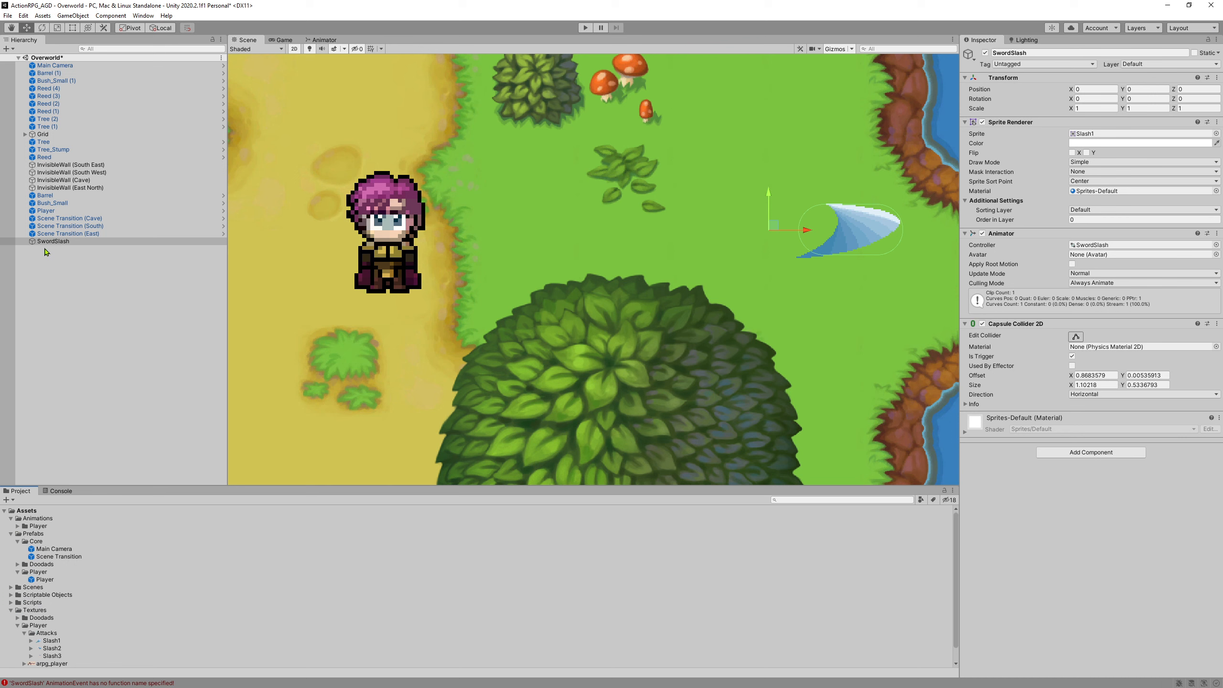
pyautogui.moveTo(41, 243); pyautogui.dragTo(37, 577)
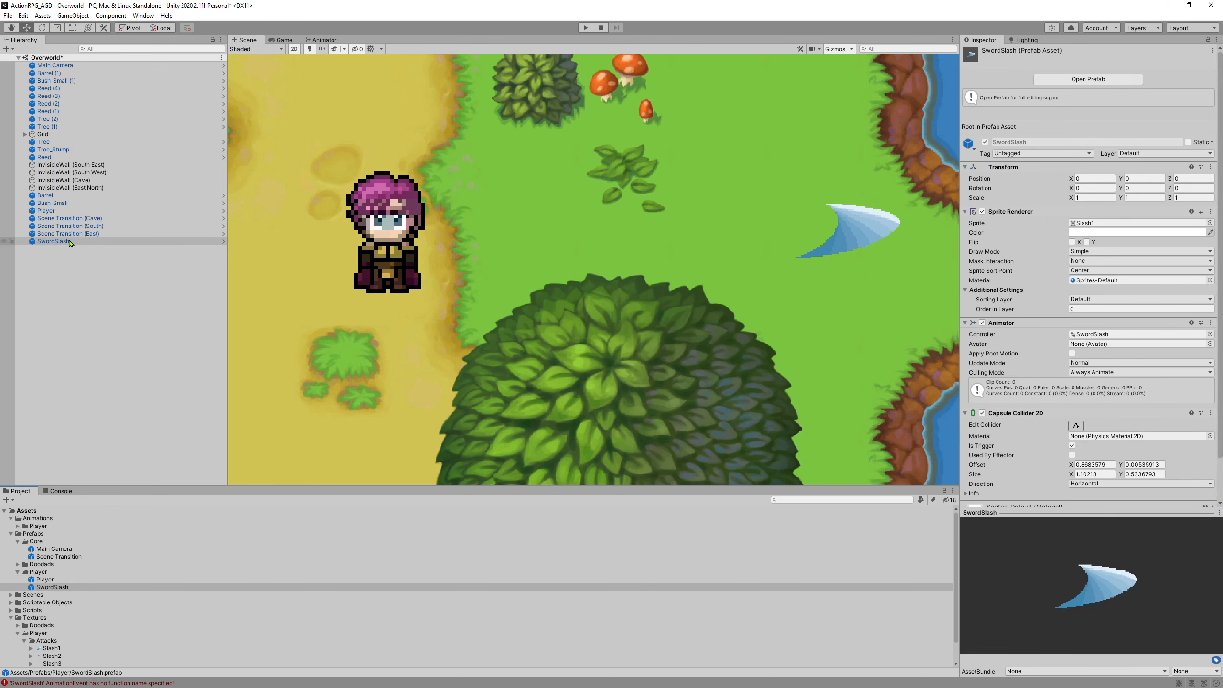
pyautogui.click(53, 241)
pyautogui.press('Delete')
pyautogui.scroll(-5, 448, 311)
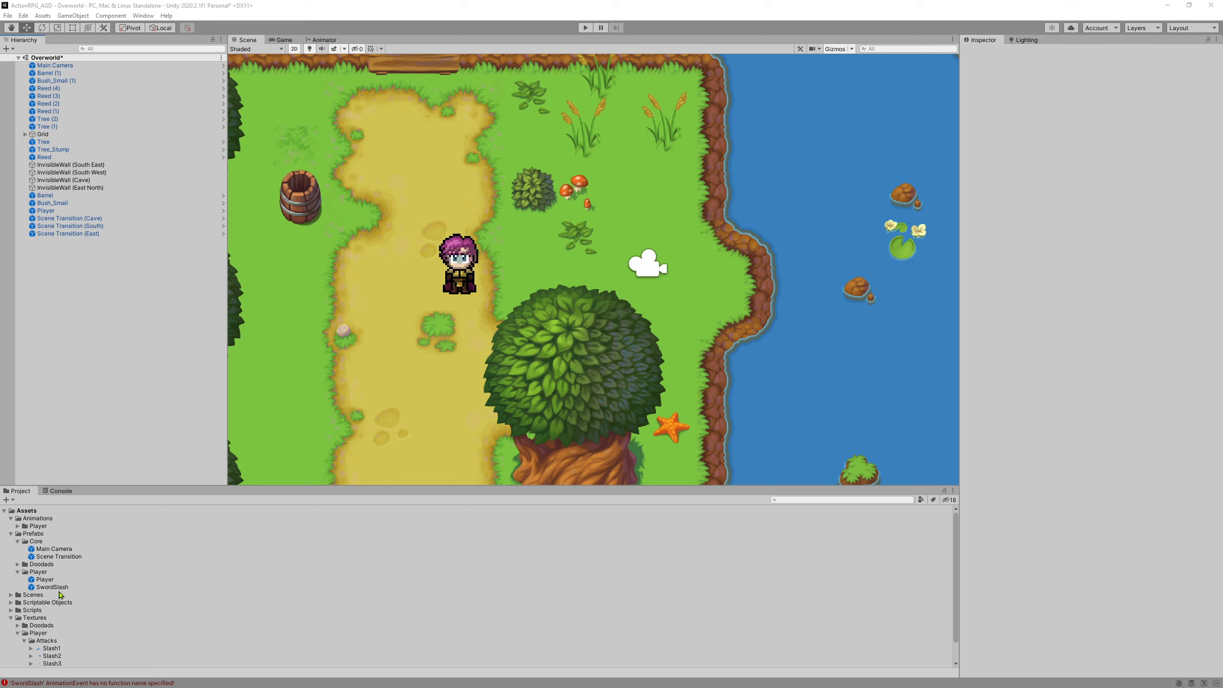
# Step: Check the SwordSlash error in the Console and open the SwordSlash prefab with its clip in the Animation window
pyautogui.click(47, 683)
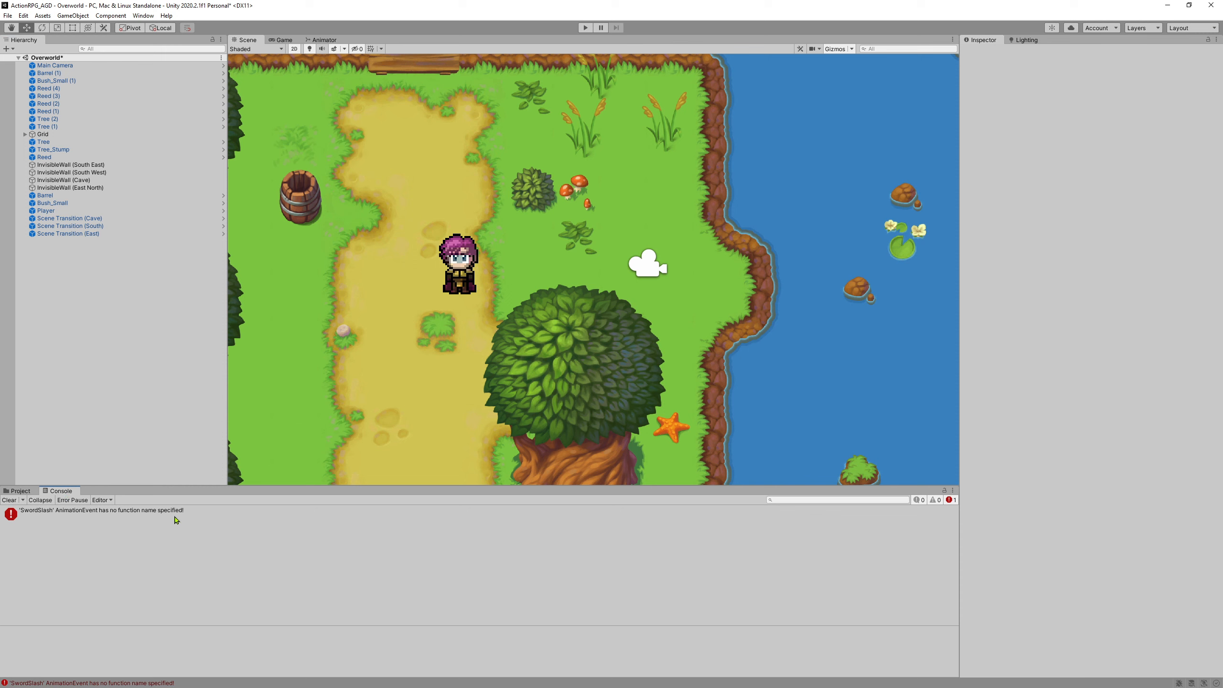
pyautogui.click(19, 491)
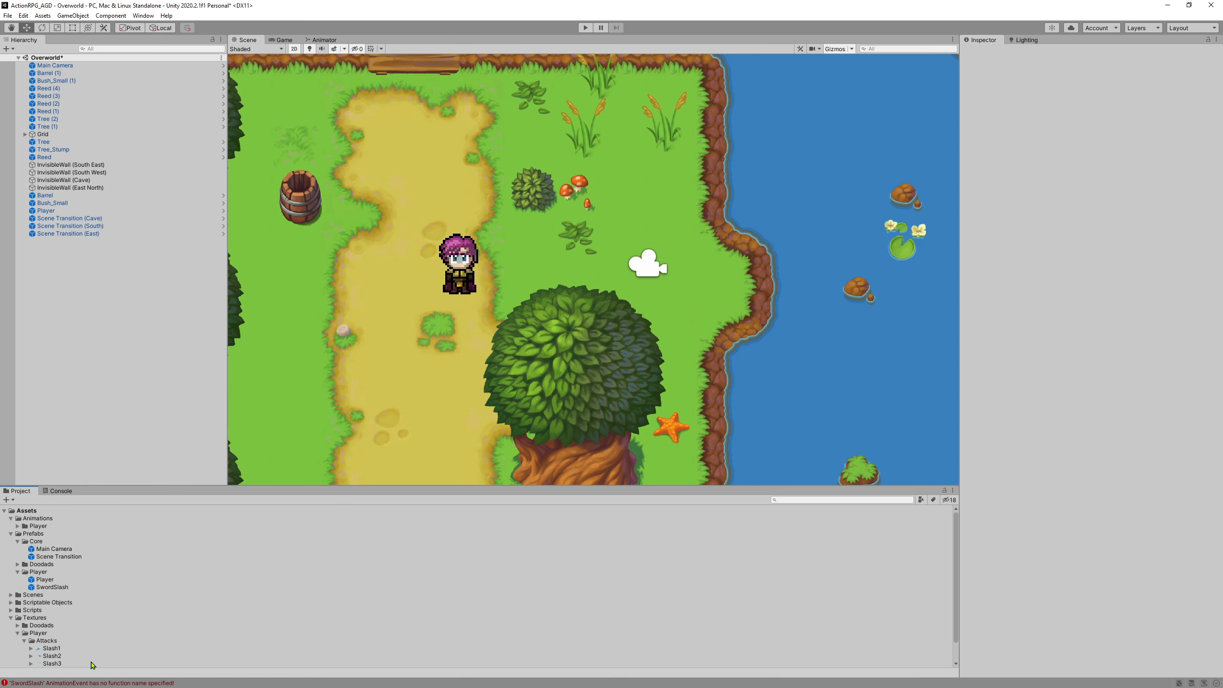
pyautogui.click(143, 15)
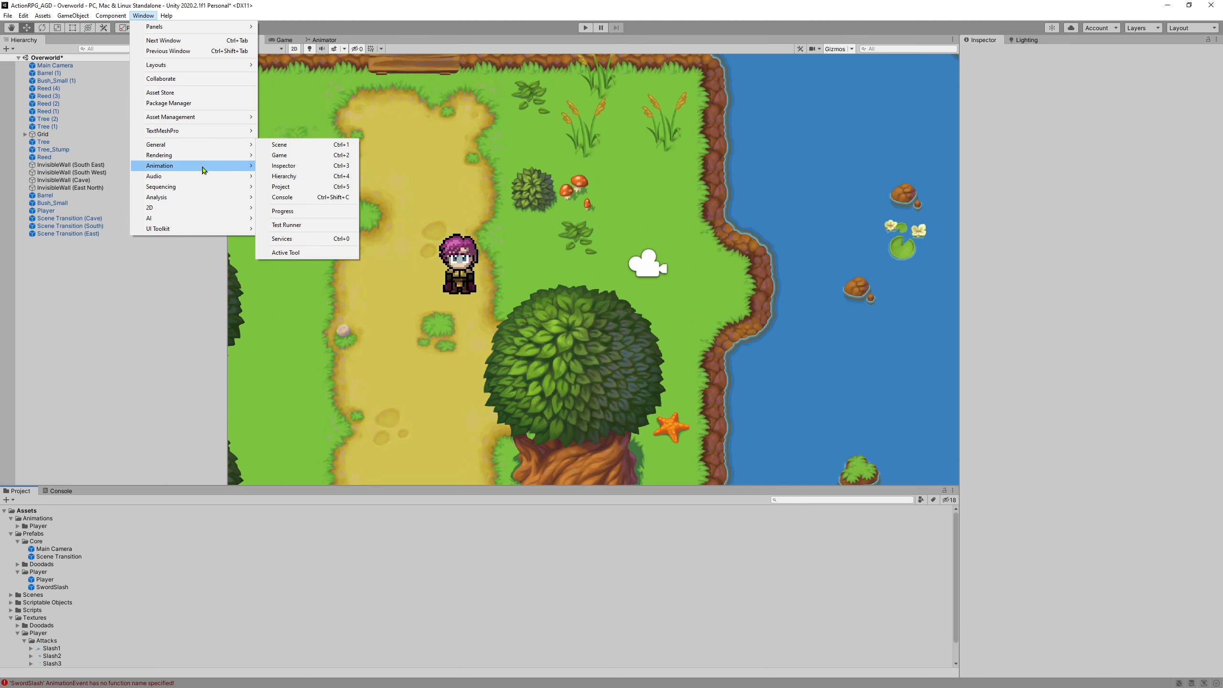
pyautogui.moveTo(226, 165)
pyautogui.click(309, 165)
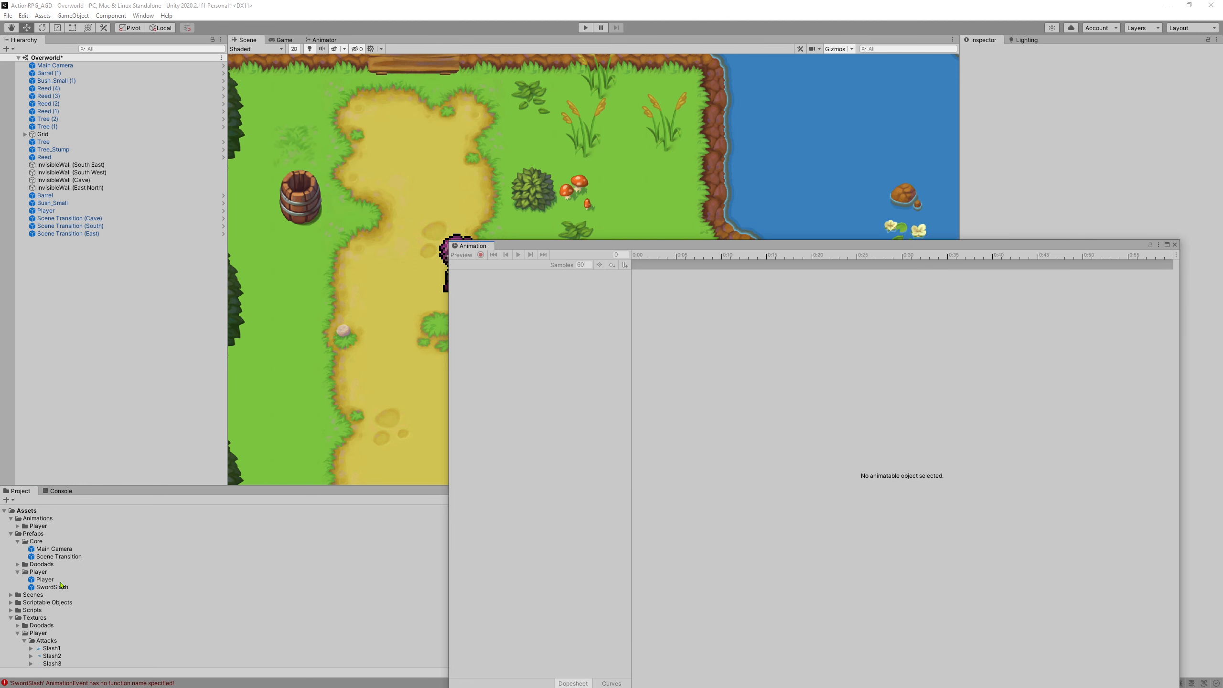
pyautogui.doubleClick(45, 586)
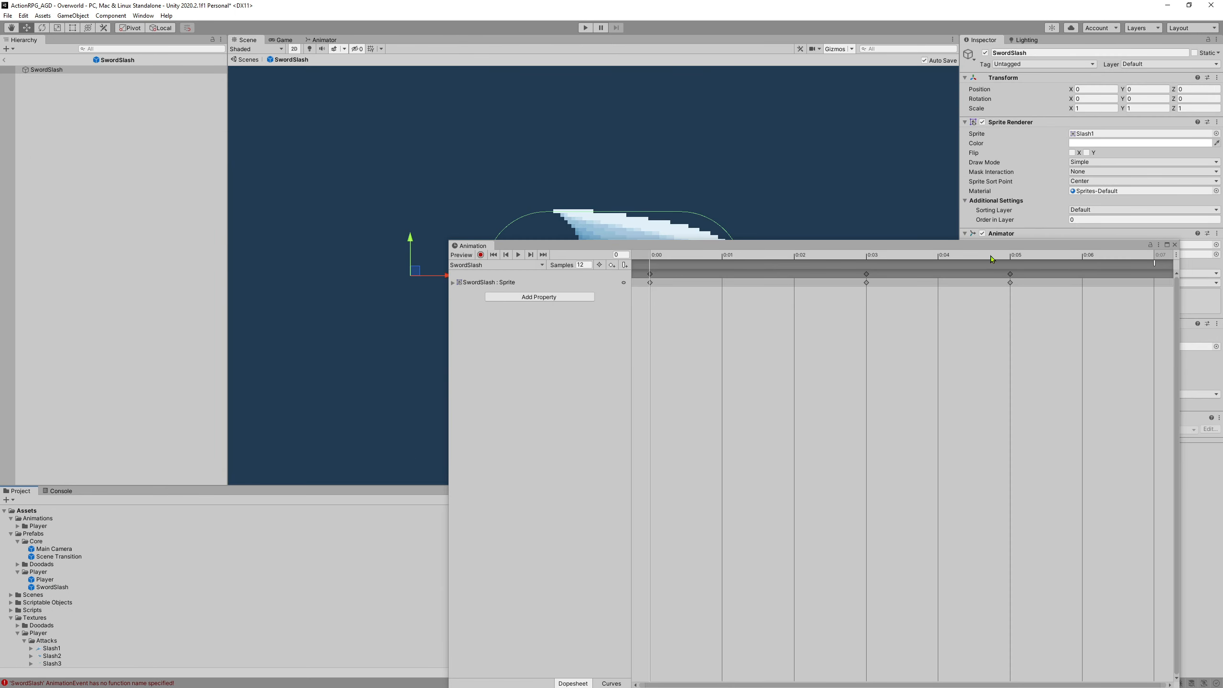
# Step: Examine the function options available for the animation event at 0:07 in the SwordSlash clip
pyautogui.click(1155, 264)
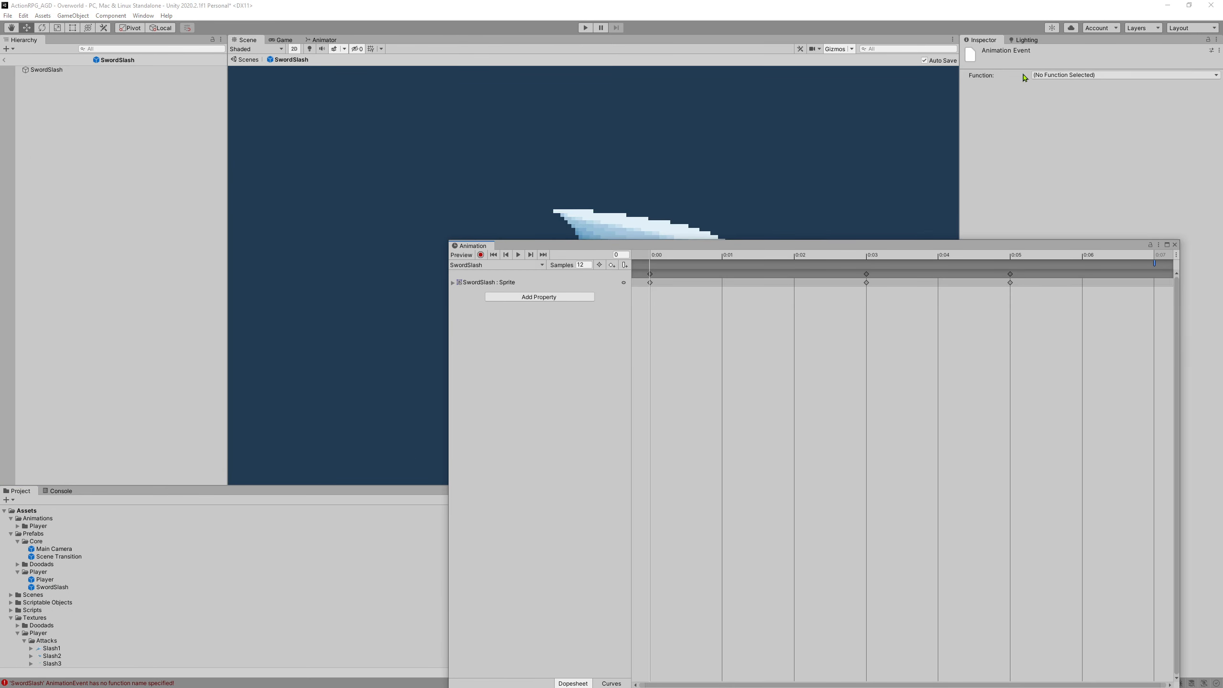
pyautogui.click(1066, 76)
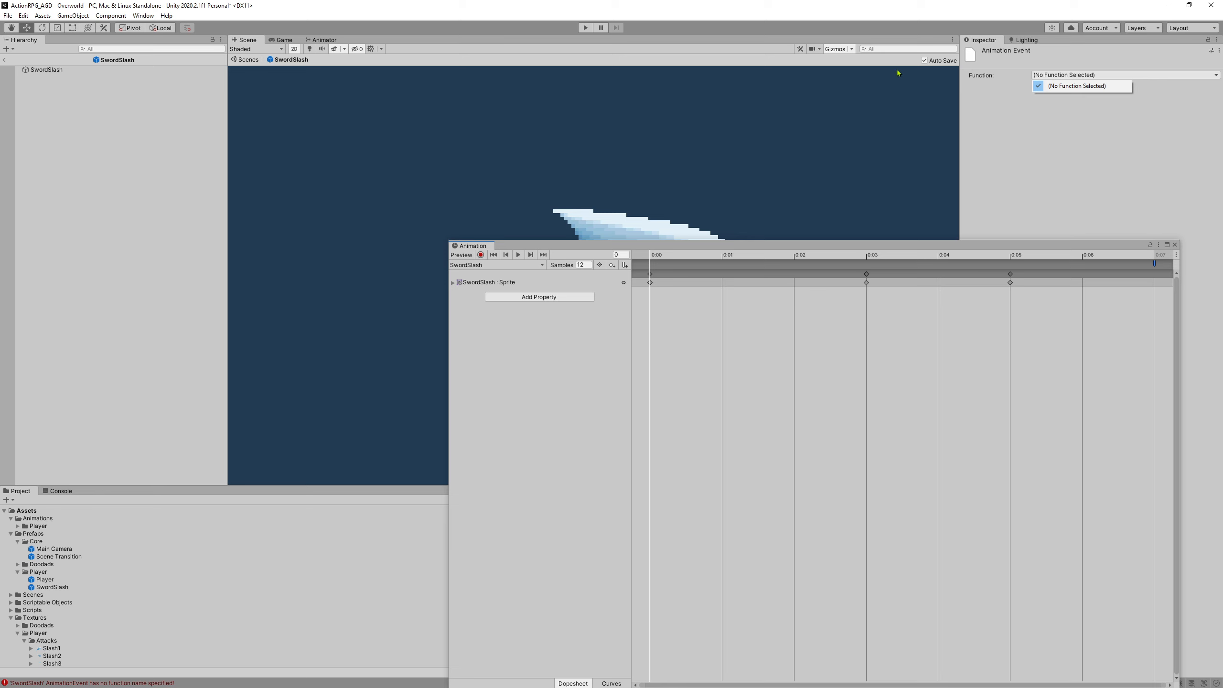
pyautogui.click(245, 46)
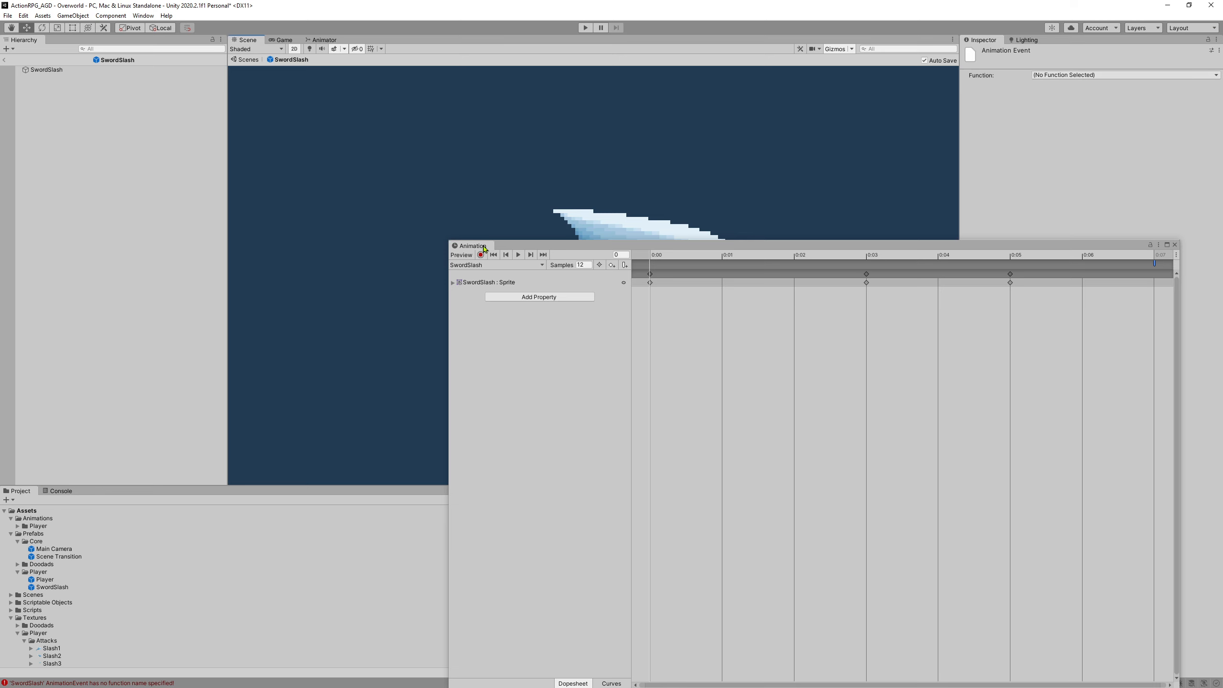
# Step: Dock the floating Animation window beside the Animator, and leave the SwordSlash prefab to return to the Overworld scene view
pyautogui.moveTo(483, 247); pyautogui.dragTo(374, 45)
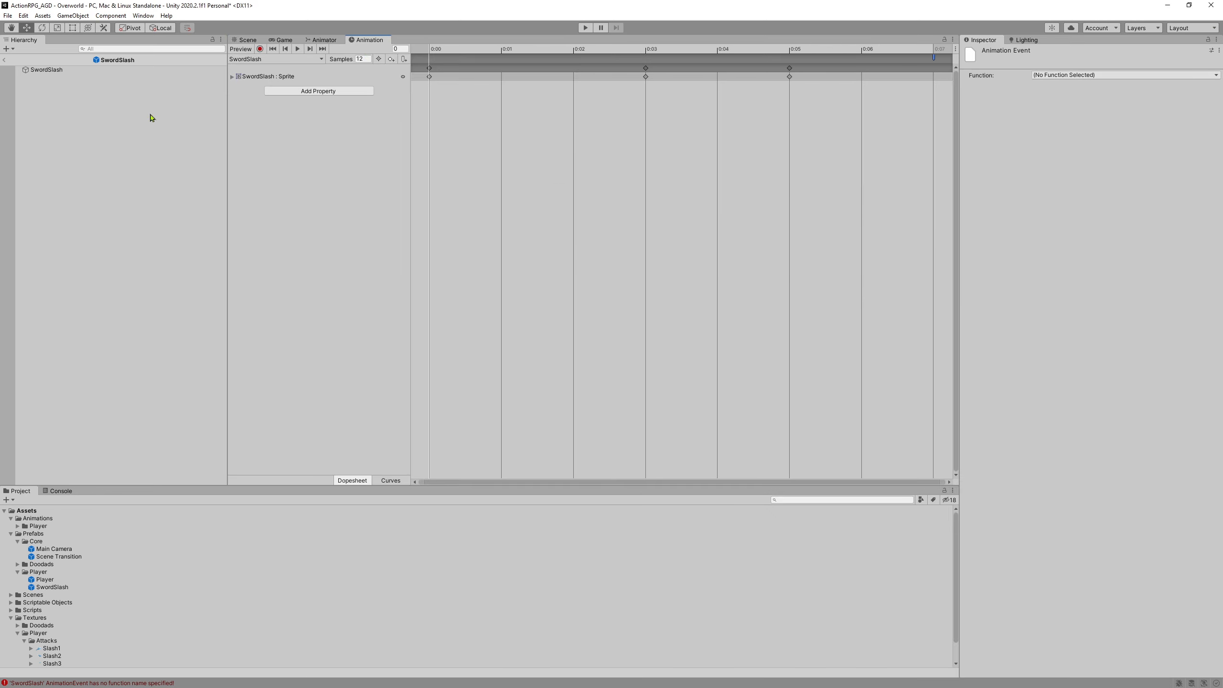
pyautogui.click(255, 39)
pyautogui.click(5, 60)
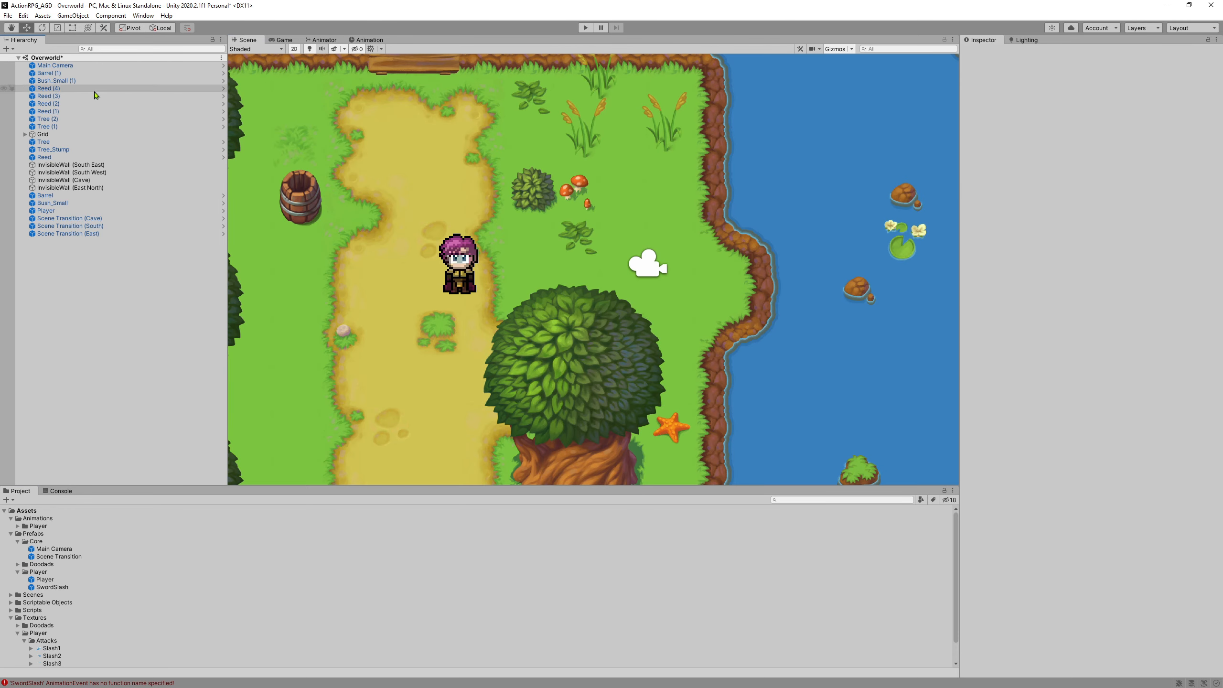
pyautogui.scroll(-3, 461, 309)
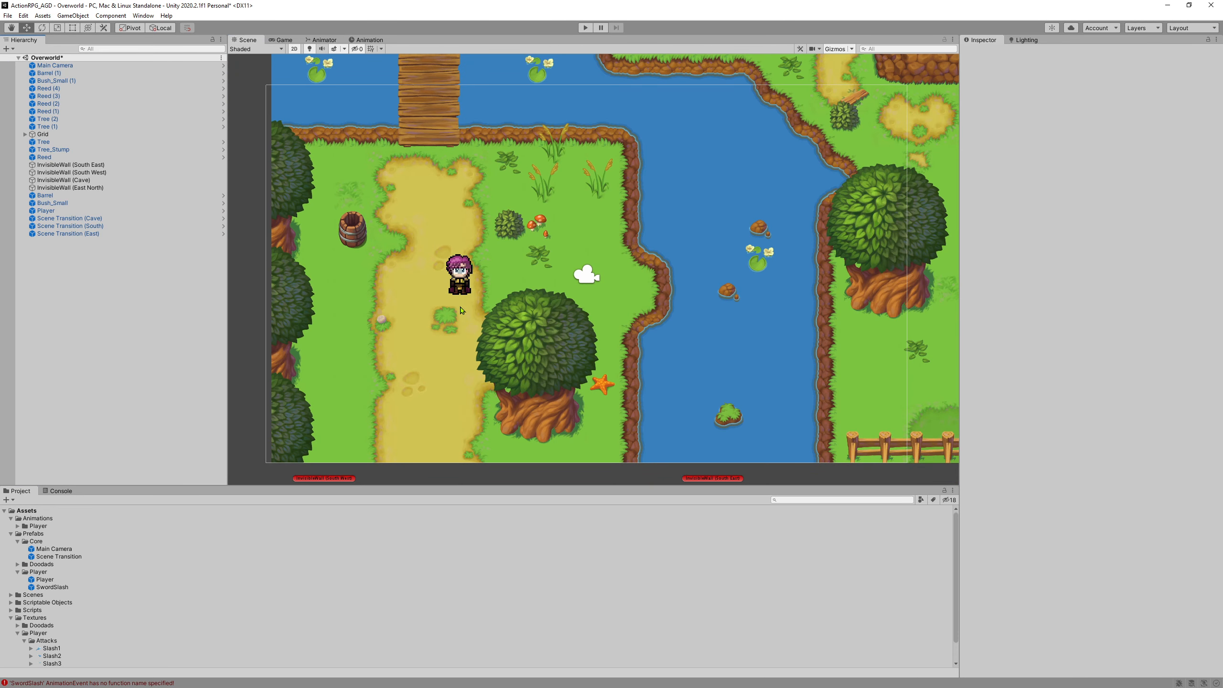